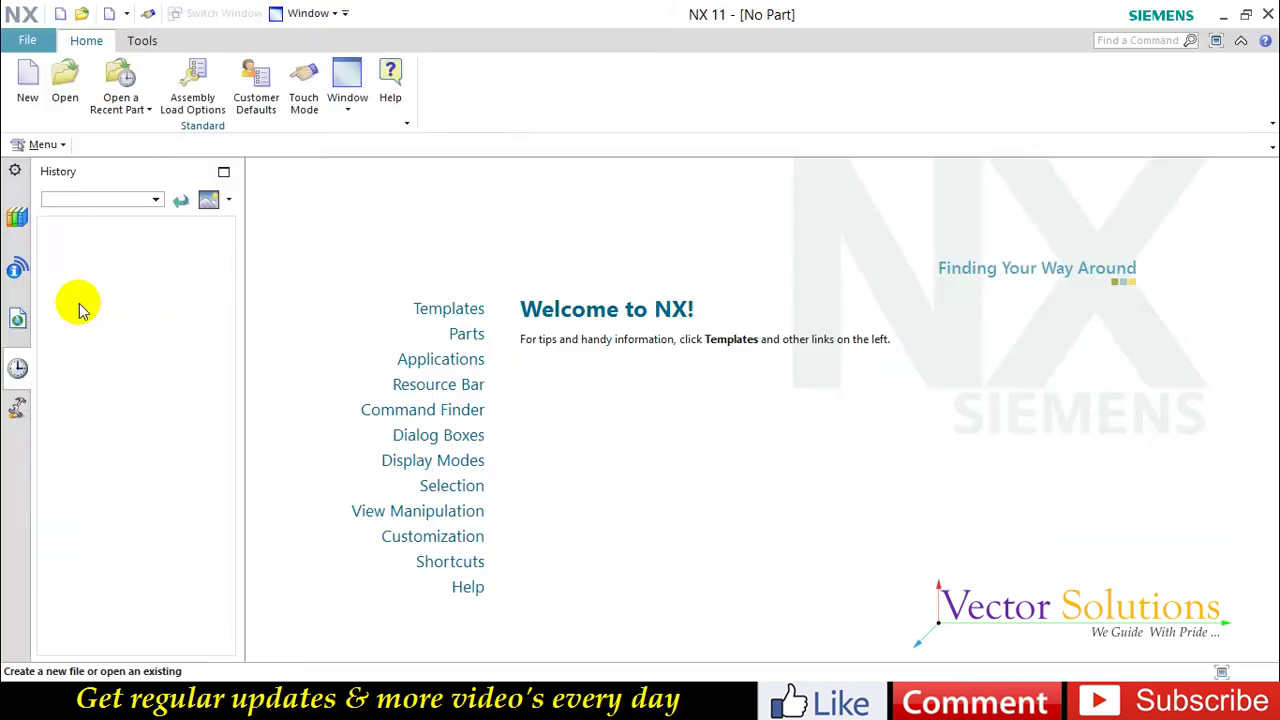
# - Start a new millimetre Model part and name it EX-37
pyautogui.click(27, 100)
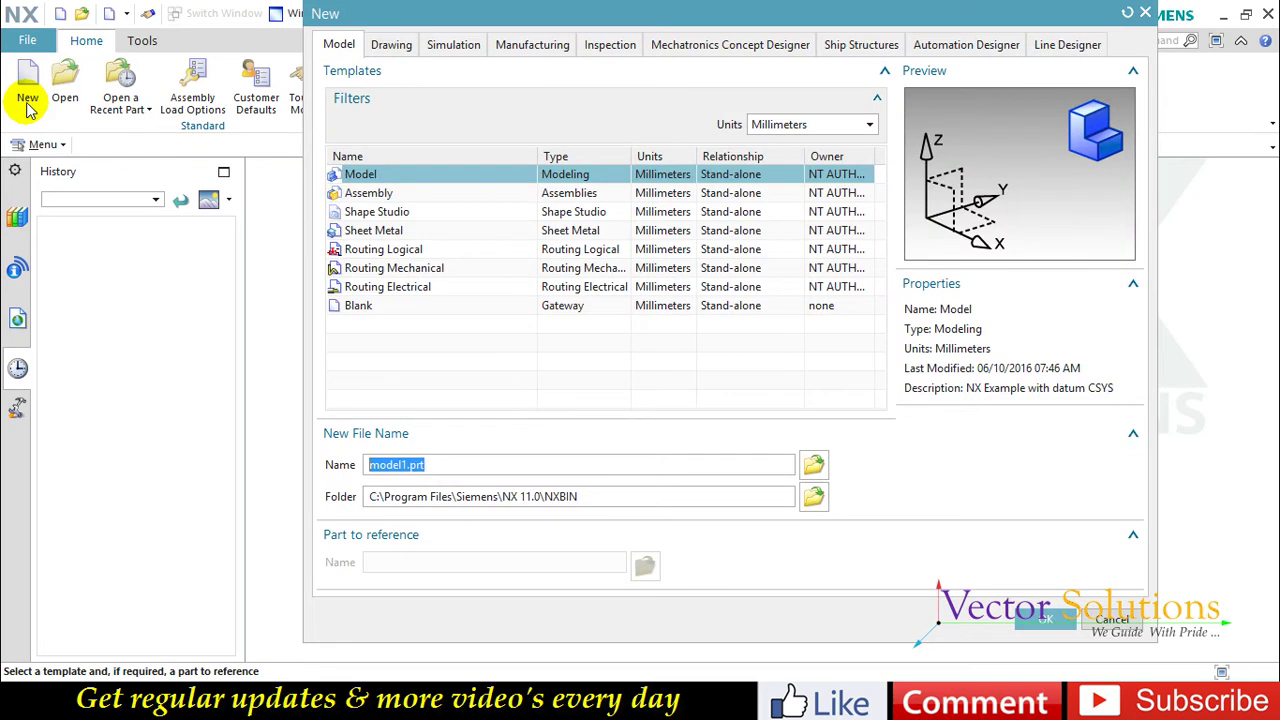
pyautogui.write('EX')
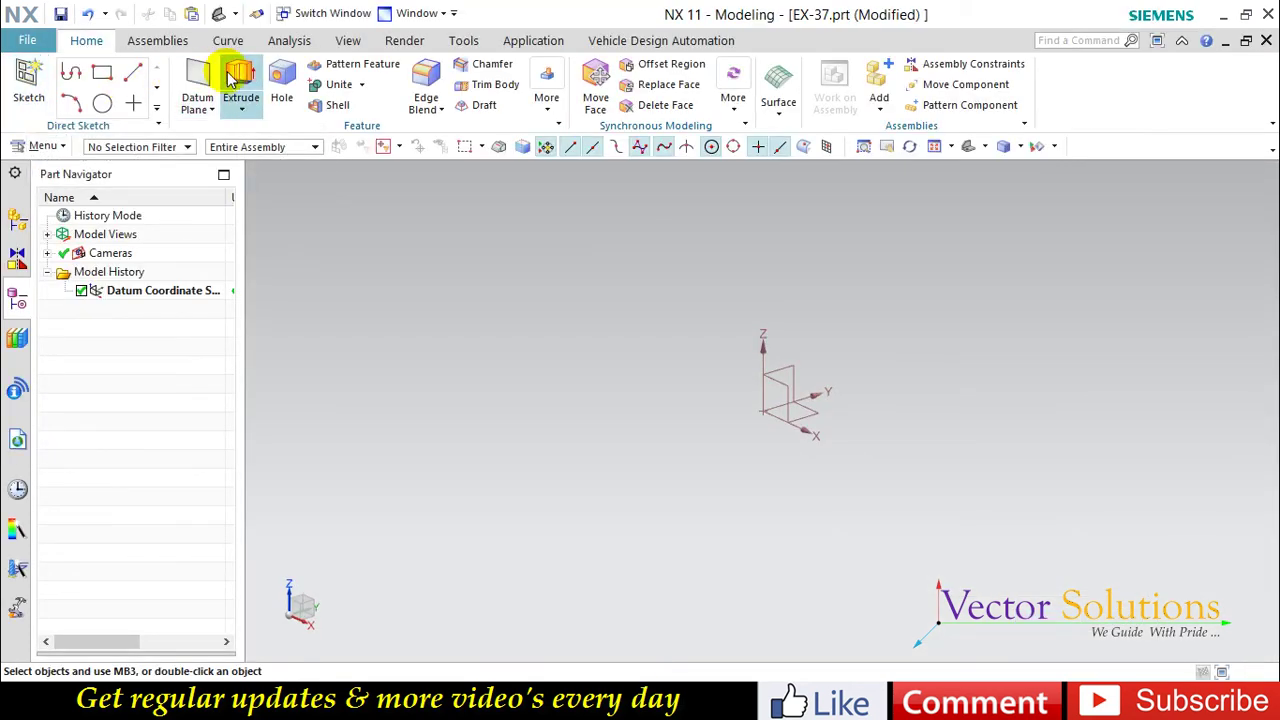
# - Begin an Extrude and sketch its section on the datum plane
pyautogui.click(236, 78)
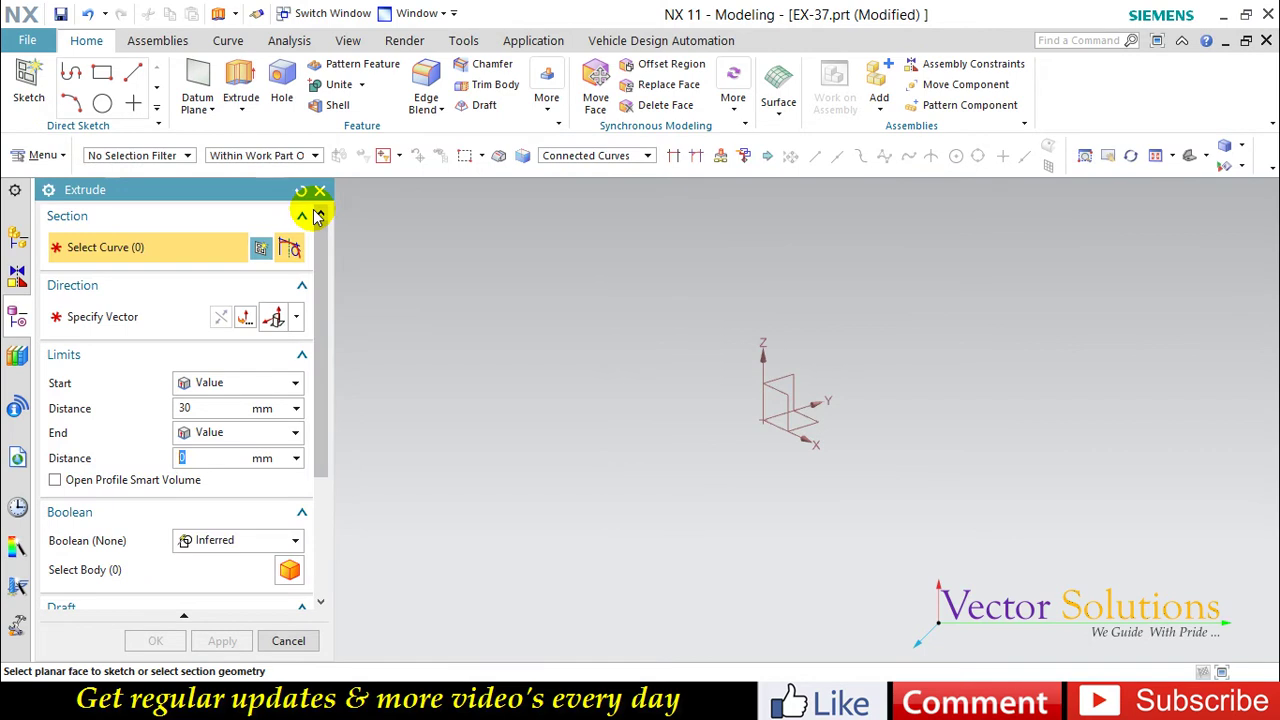
pyautogui.click(776, 345)
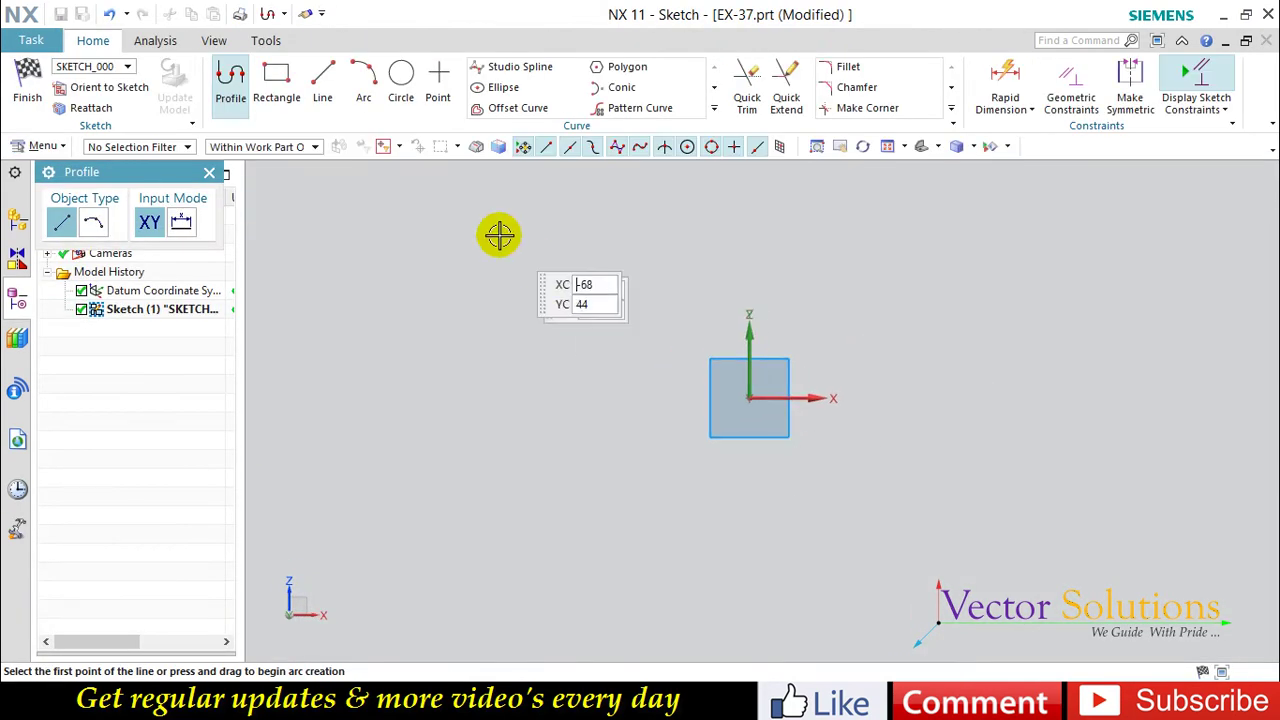
# - Start the profile at the origin with a 51.5 line at 180° and a 0.7 drop
pyautogui.click(748, 398)
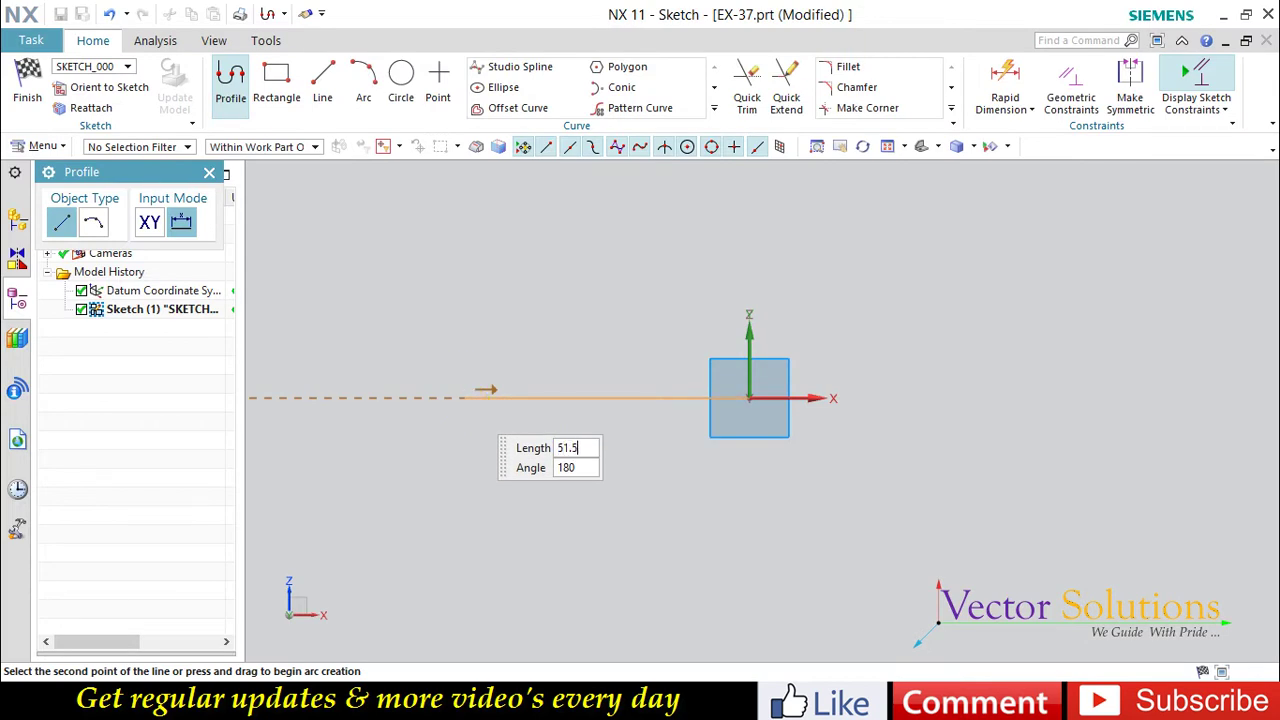
pyautogui.press('Tab')
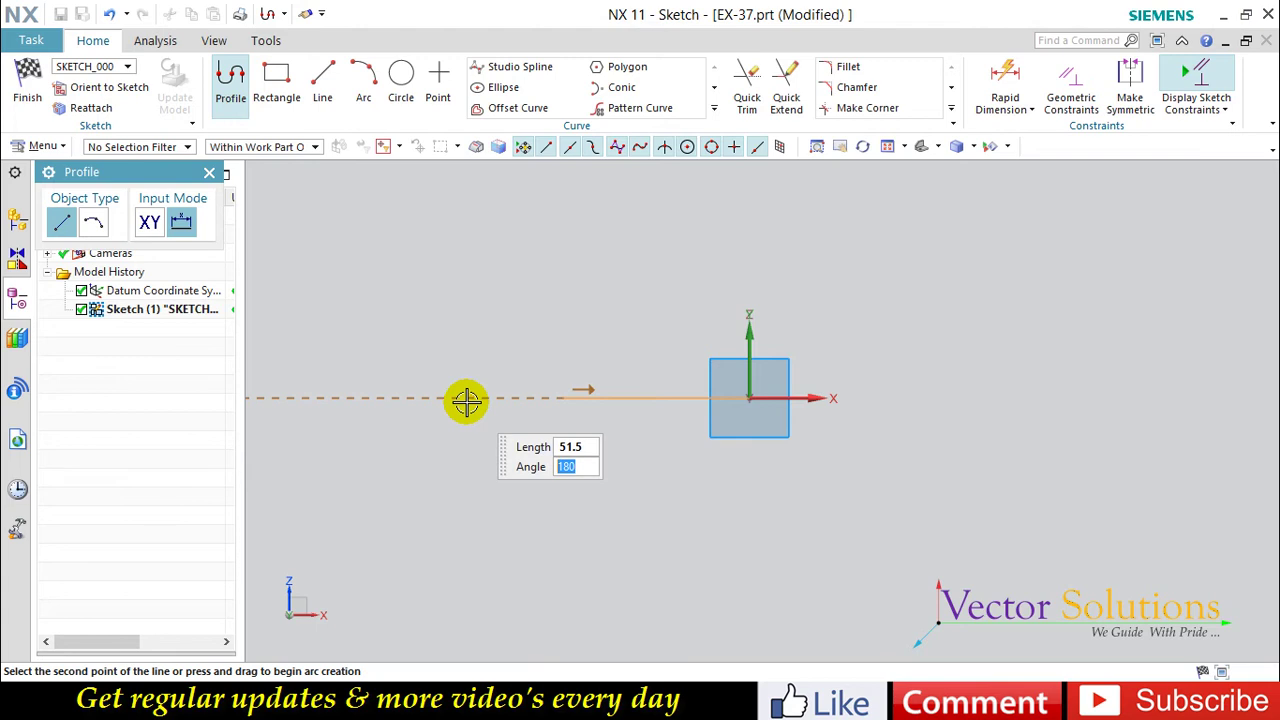
pyautogui.press('Return')
pyautogui.scroll(2, 552, 432)
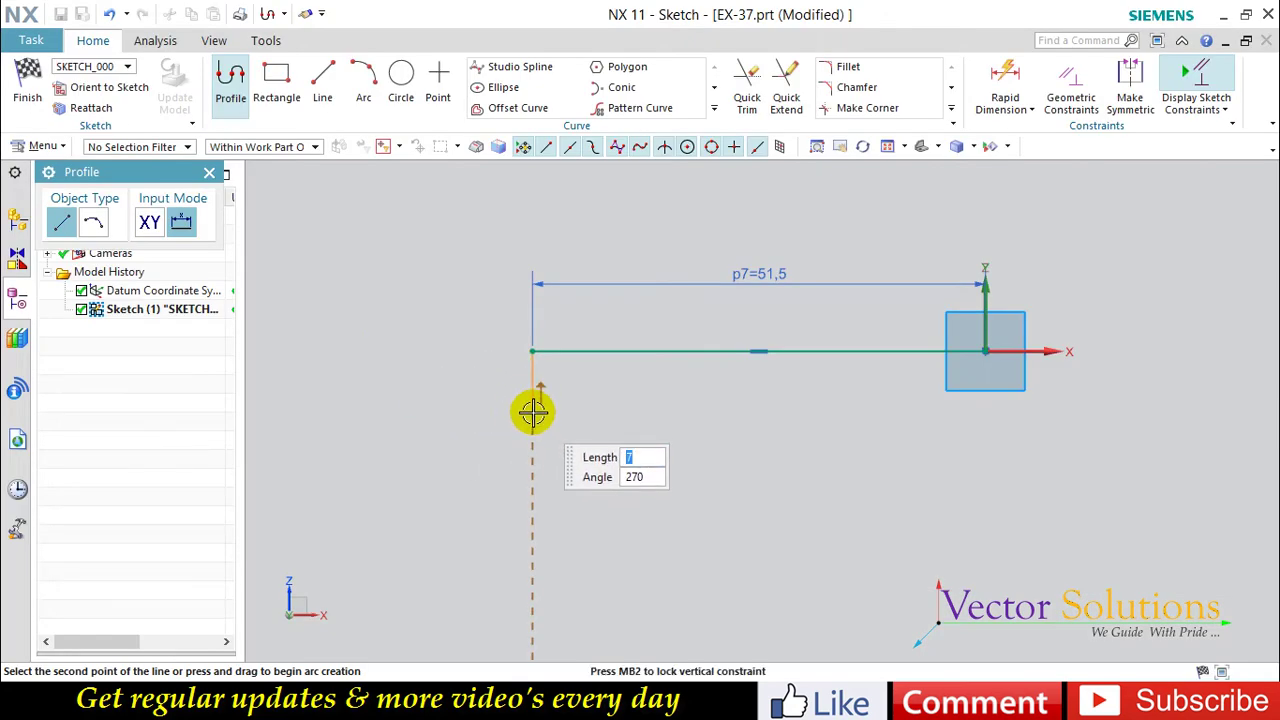
pyautogui.press('Tab')
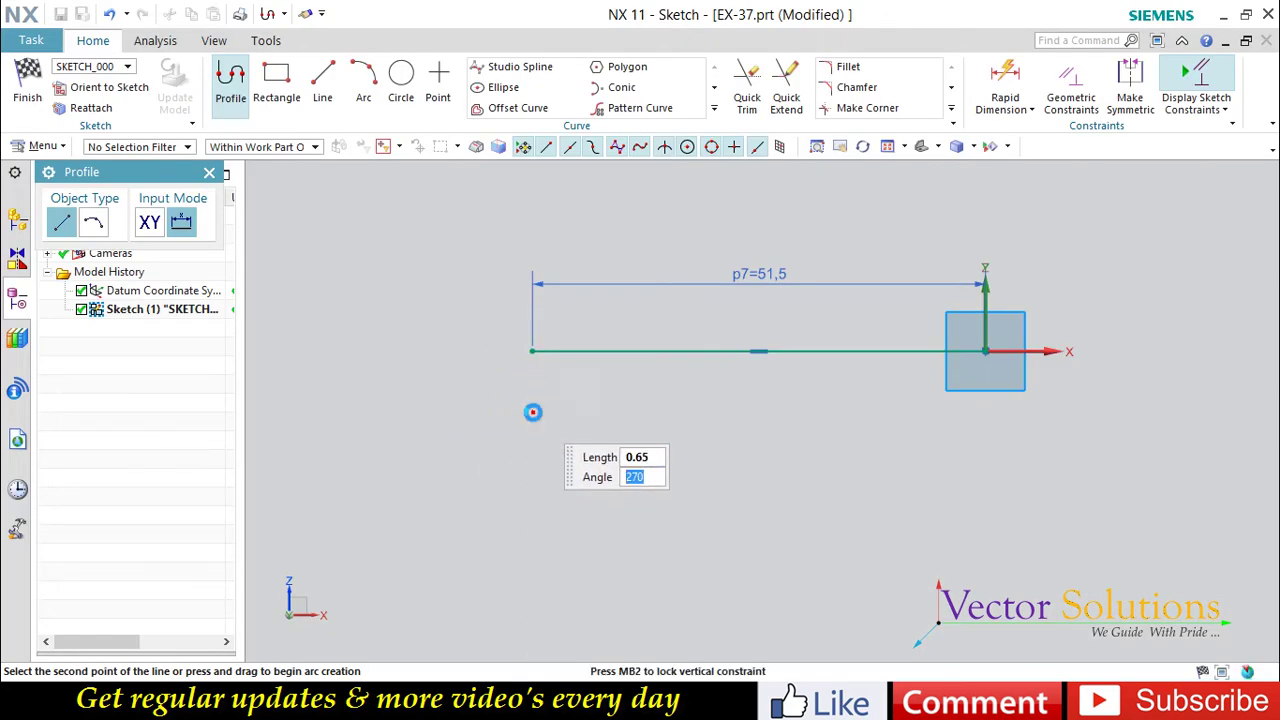
pyautogui.click(532, 412)
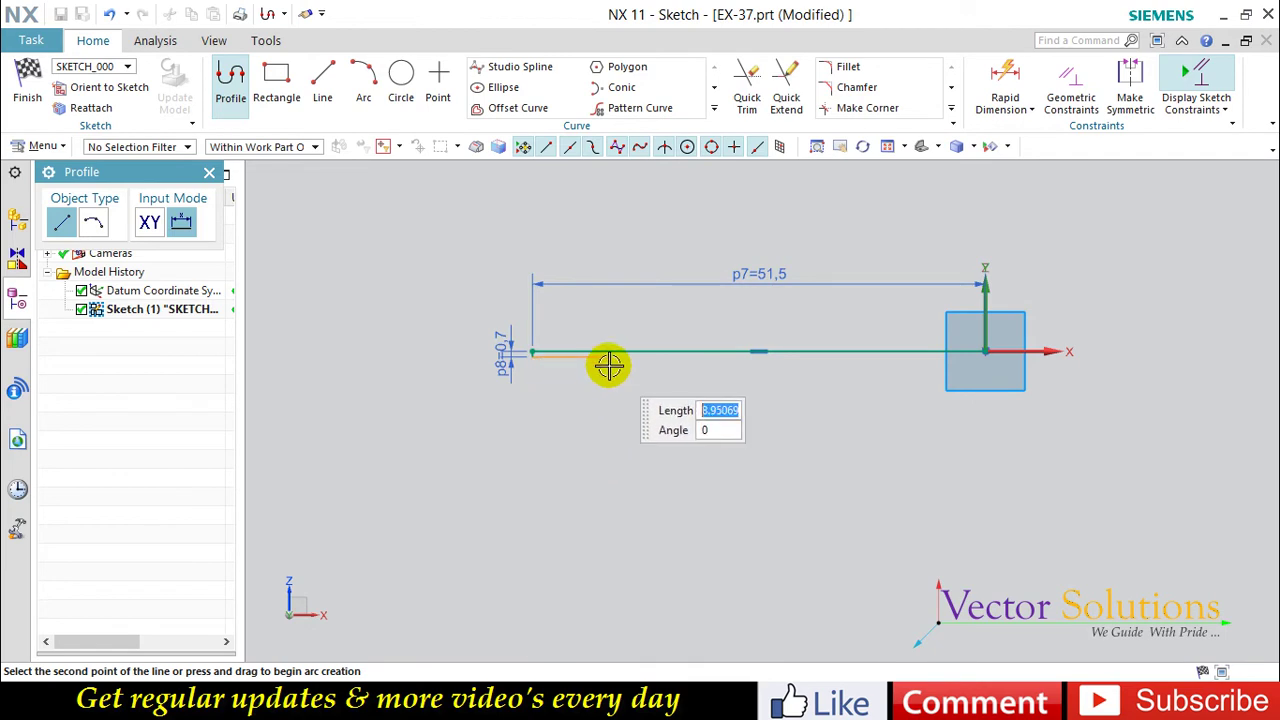
# - Continue with a 2 step at 0° and a 20-long line at 282°, ending the chain
pyautogui.write('2')
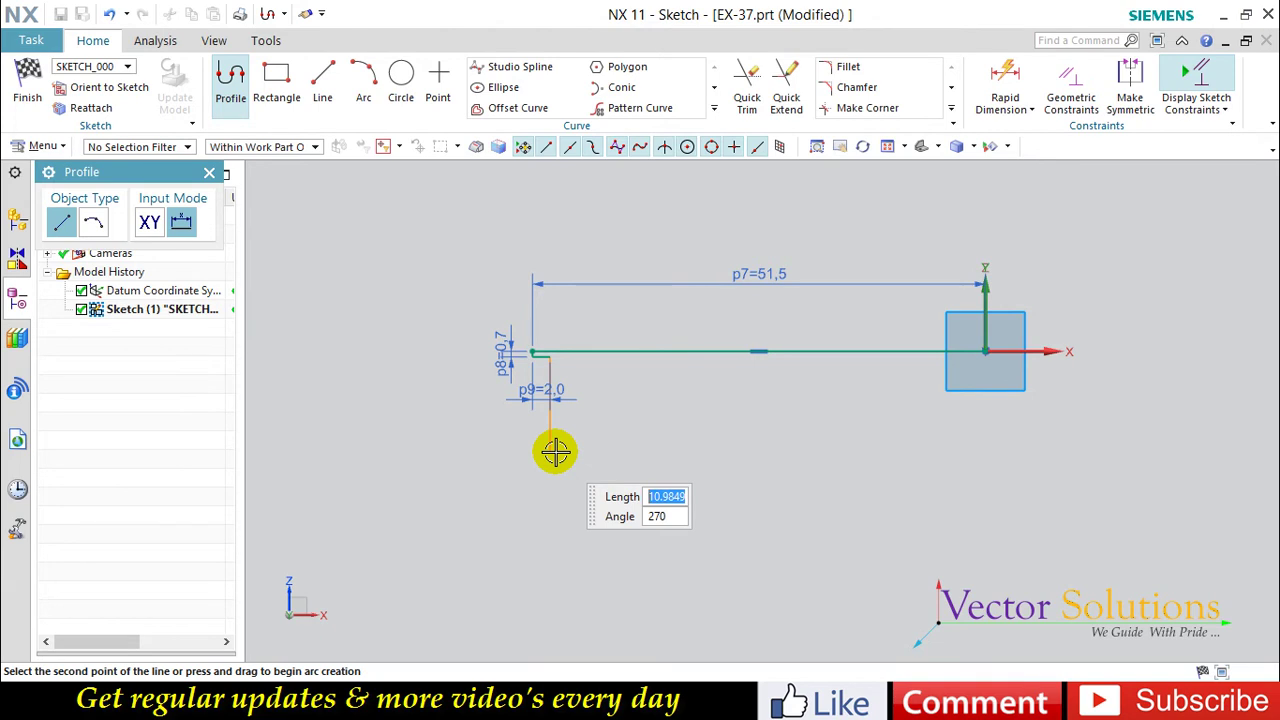
pyautogui.write('20')
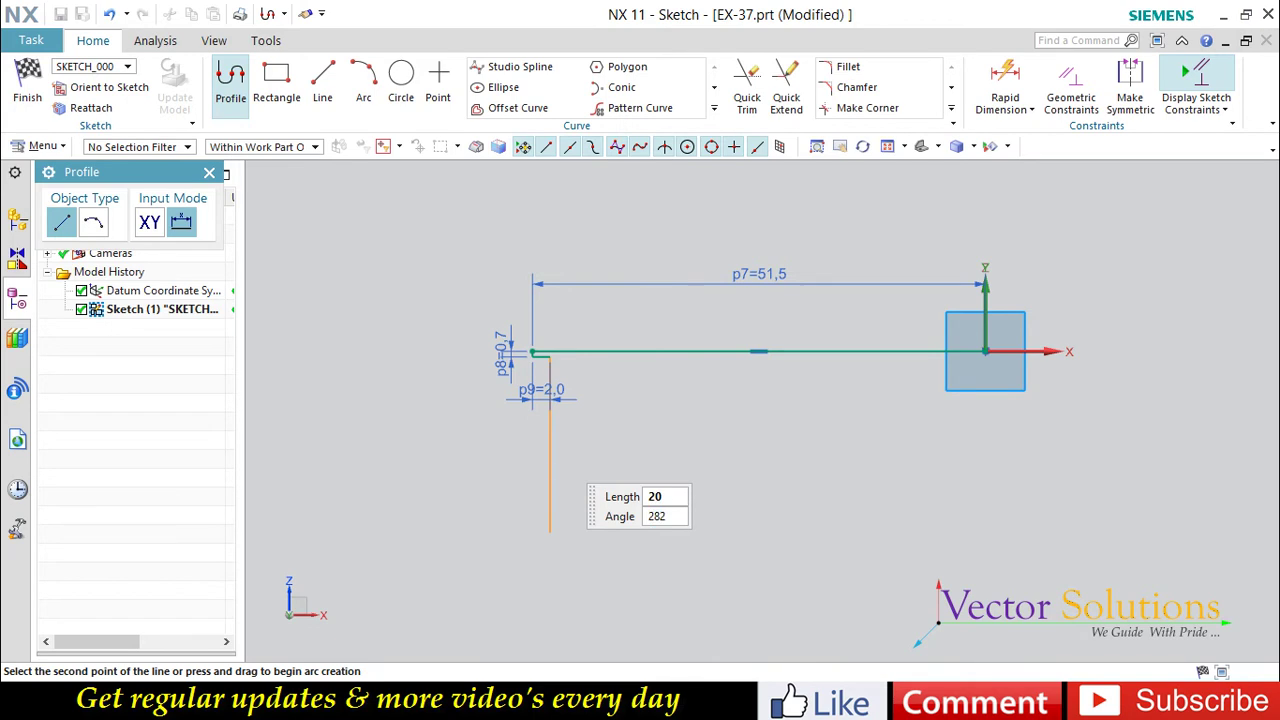
pyautogui.press('Tab')
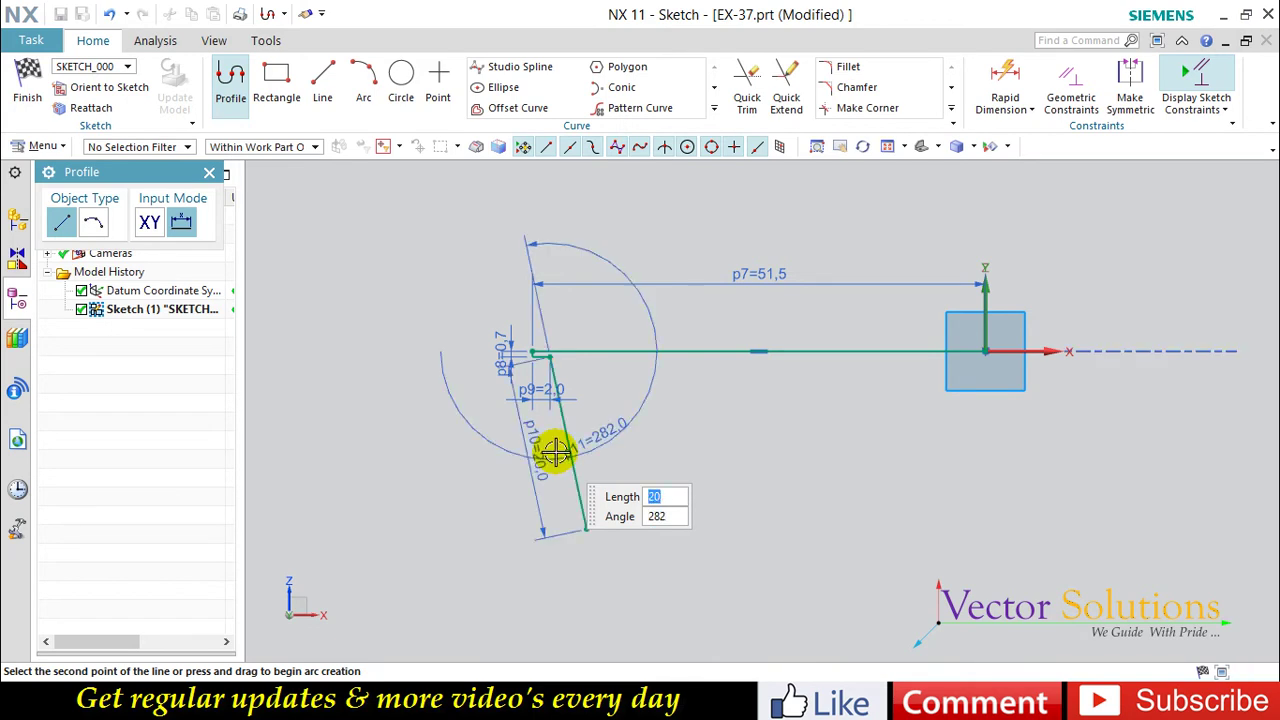
pyautogui.click(555, 453)
pyautogui.press('Escape')
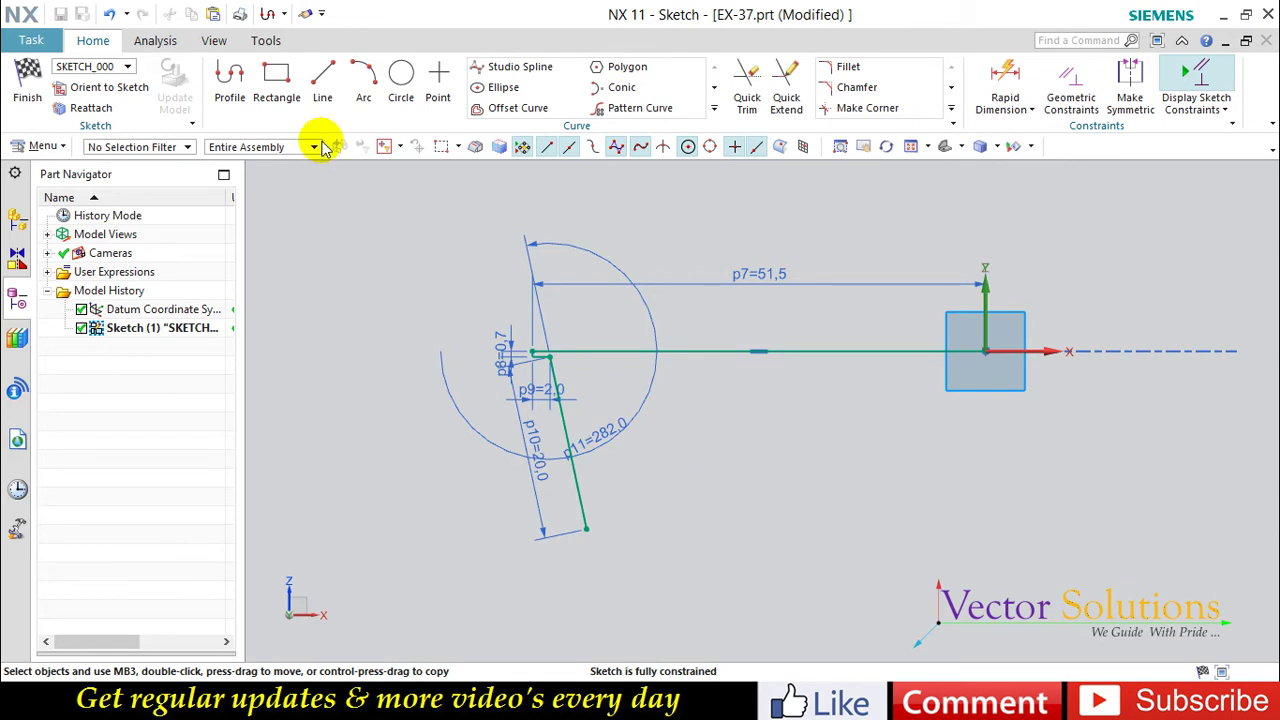
# - Draw a 19 mm helper line and a 1 mm segment after it, then delete the helper
pyautogui.click(322, 85)
pyautogui.scroll(1, 562, 360)
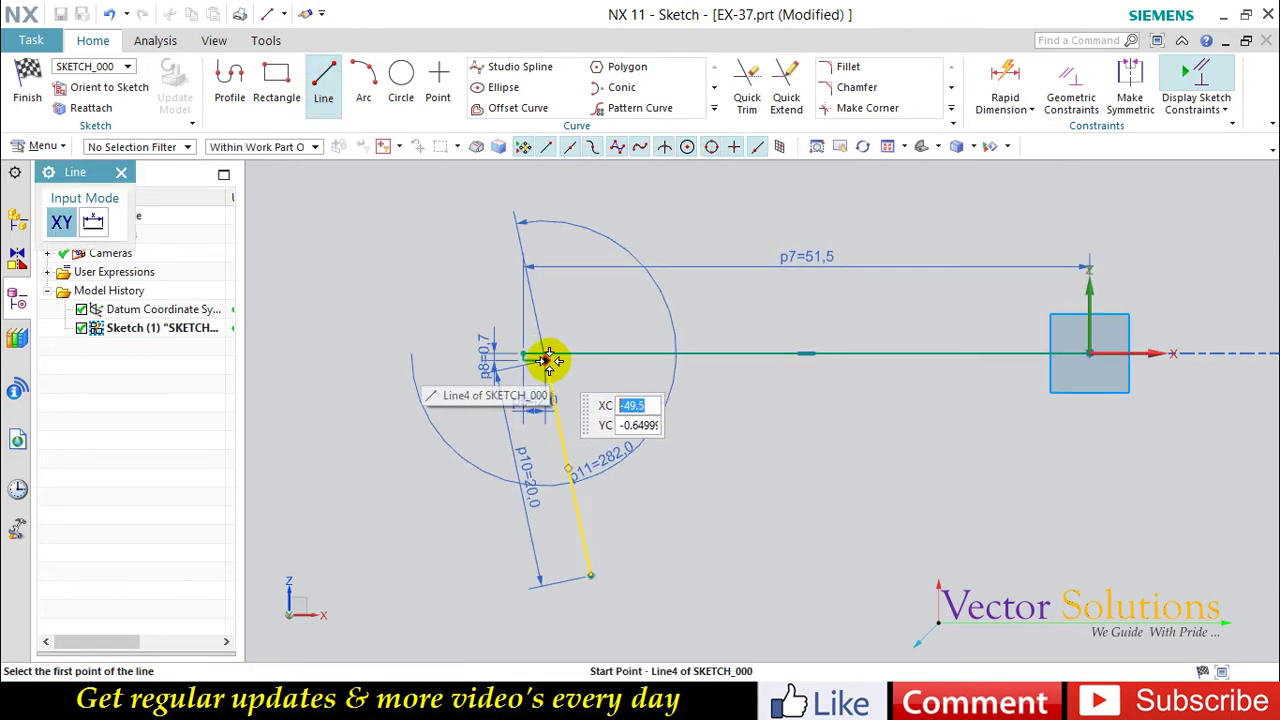
pyautogui.click(545, 358)
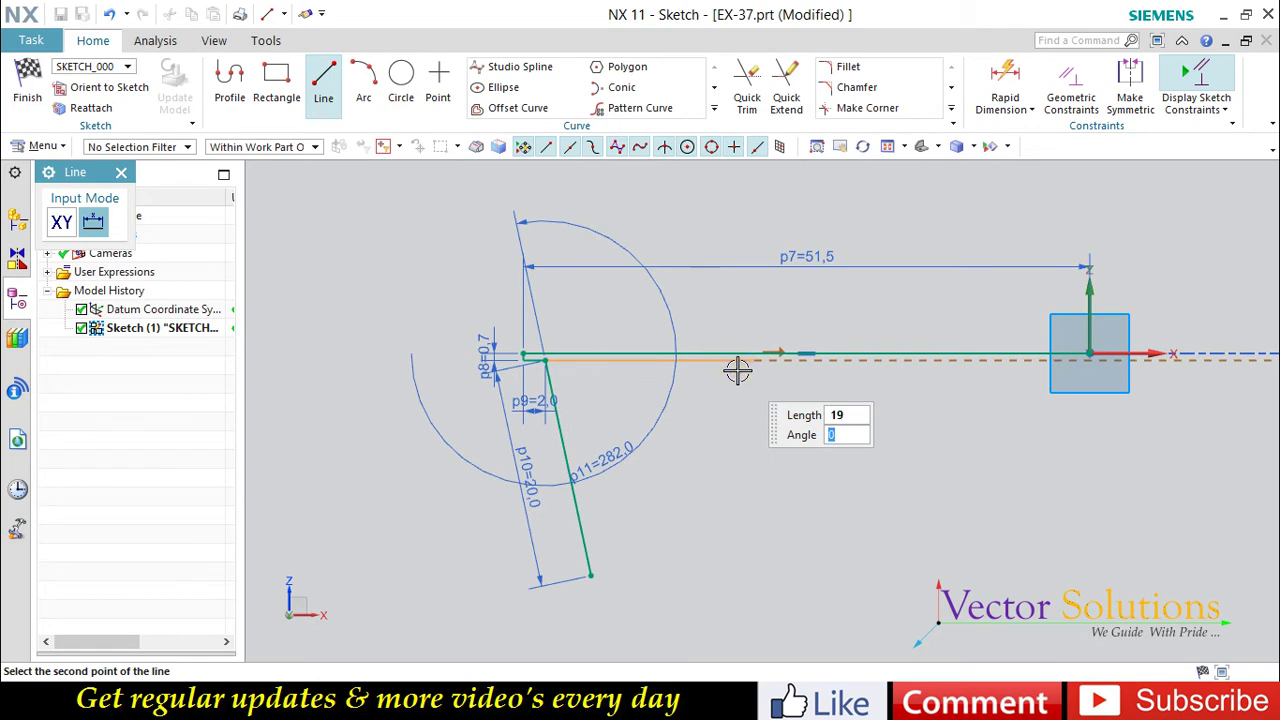
pyautogui.click(737, 368)
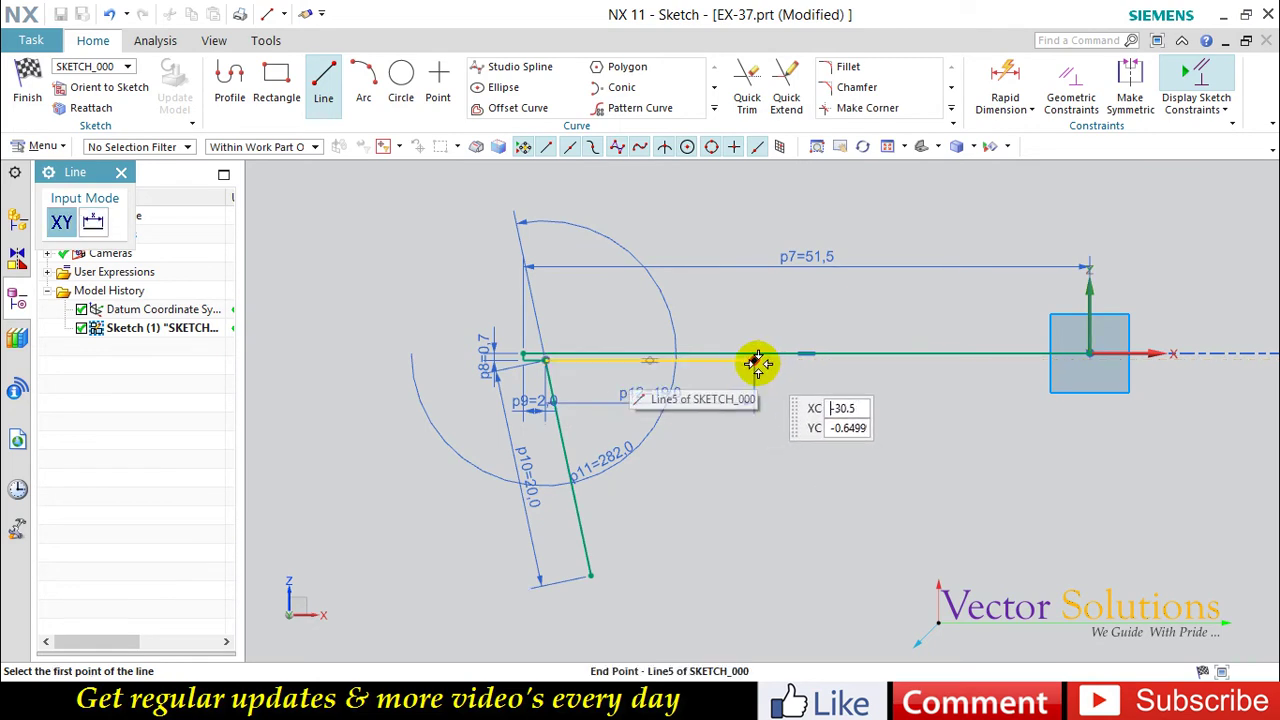
pyautogui.click(756, 361)
pyautogui.write('1')
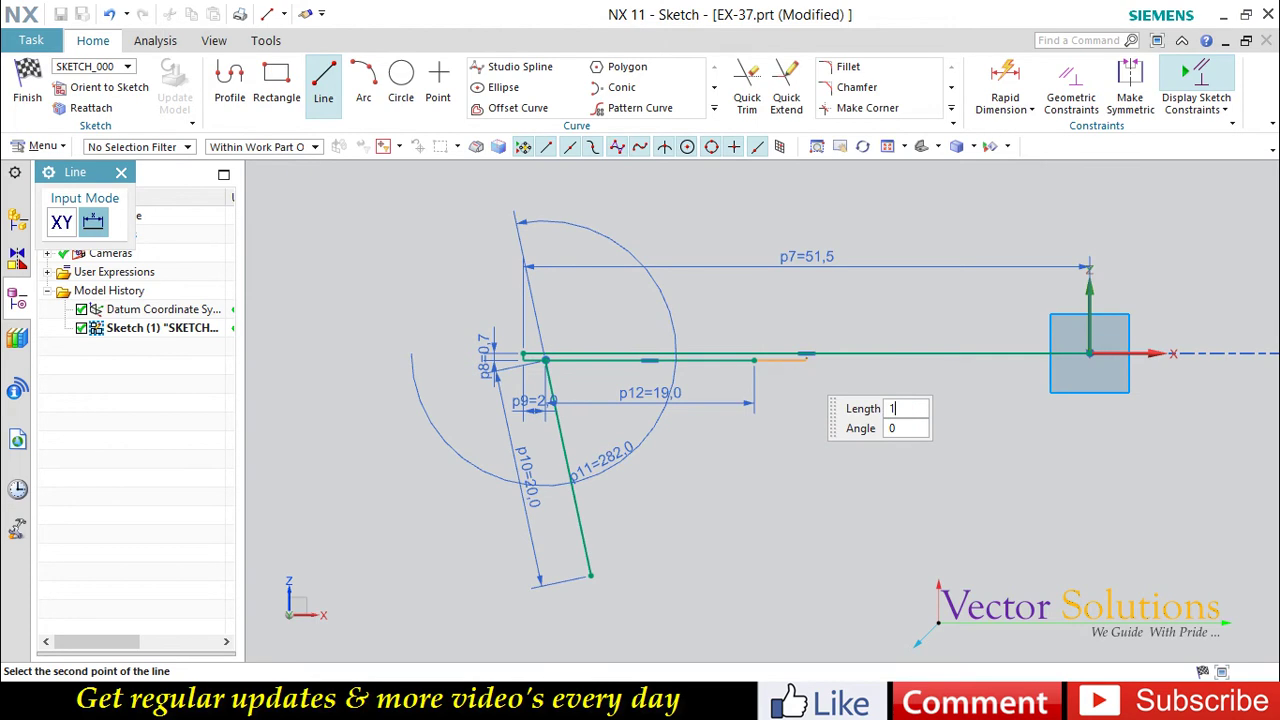
pyautogui.press('Escape')
pyautogui.press('Escape')
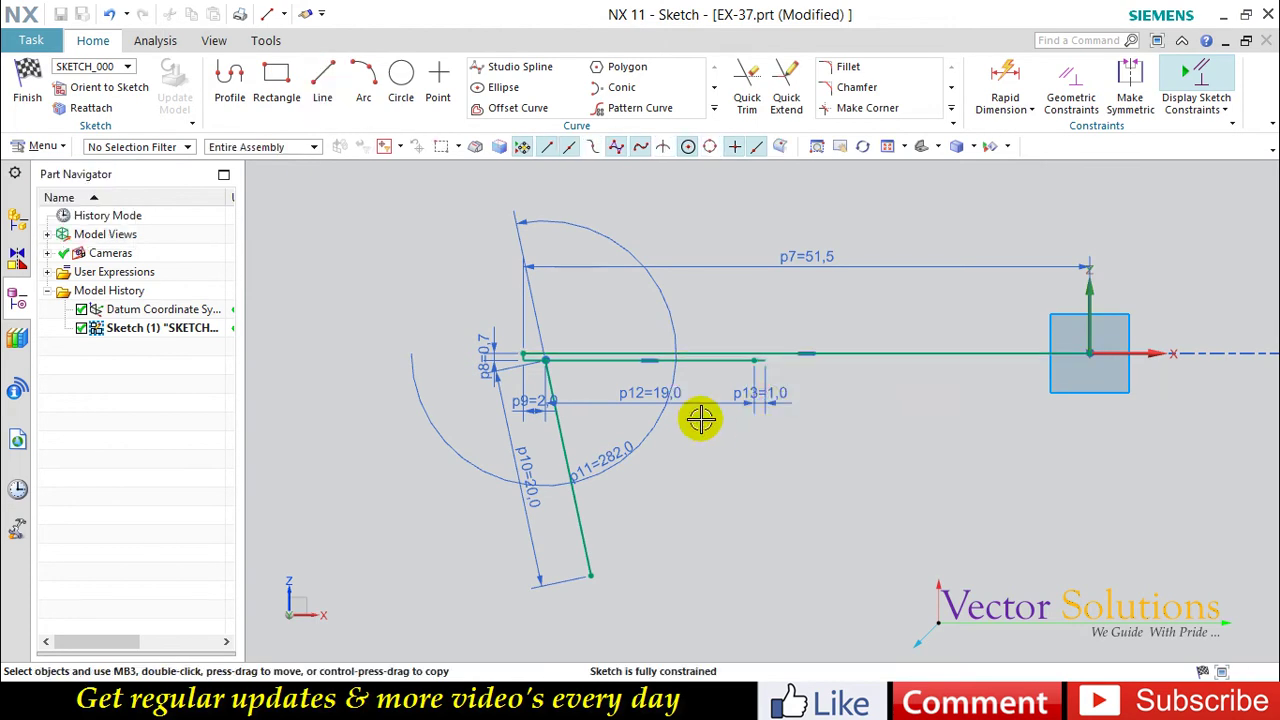
pyautogui.rightClick(690, 367)
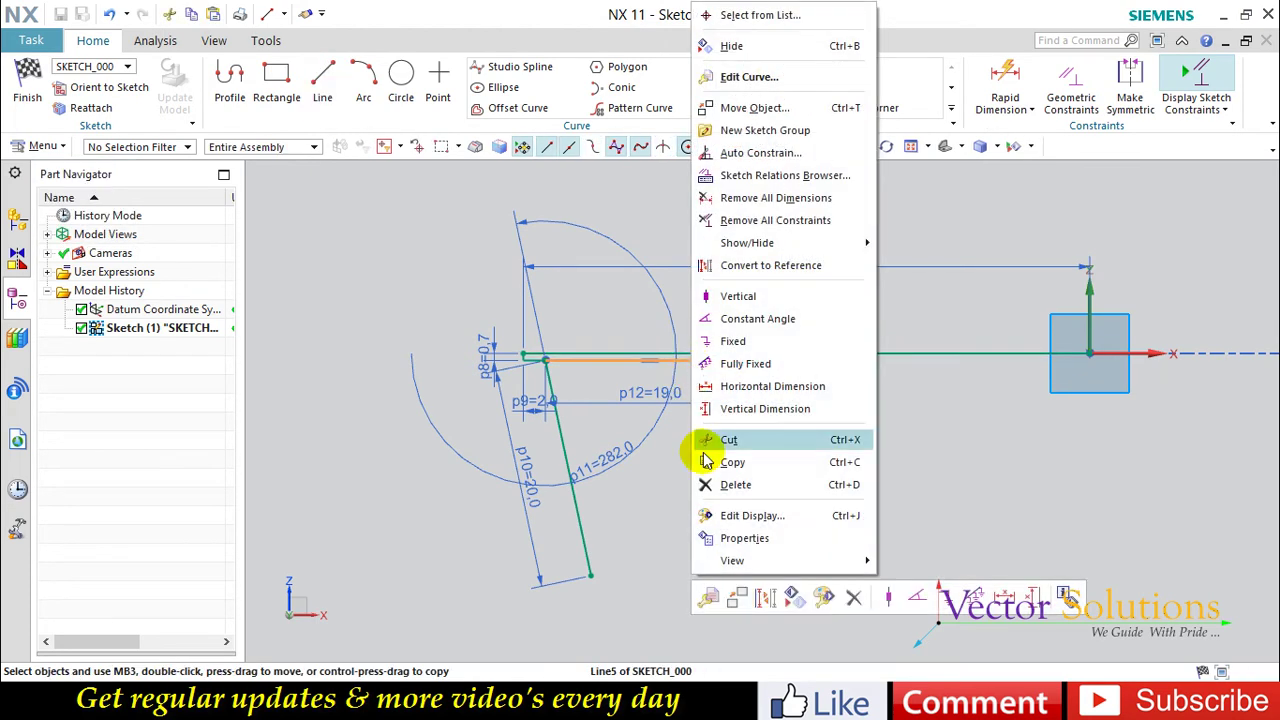
pyautogui.click(709, 483)
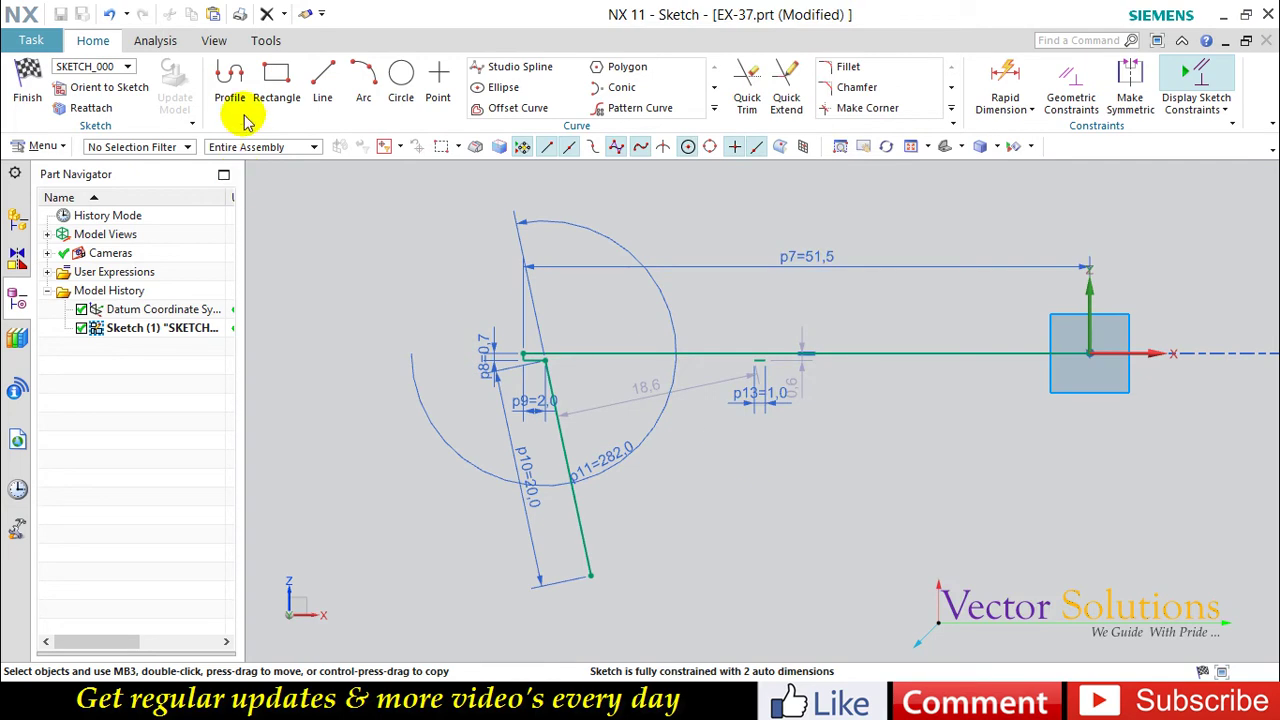
pyautogui.click(320, 80)
# - Draw 20 mm lines from both ends of the 1 mm segment at 262° and 278°
pyautogui.click(756, 361)
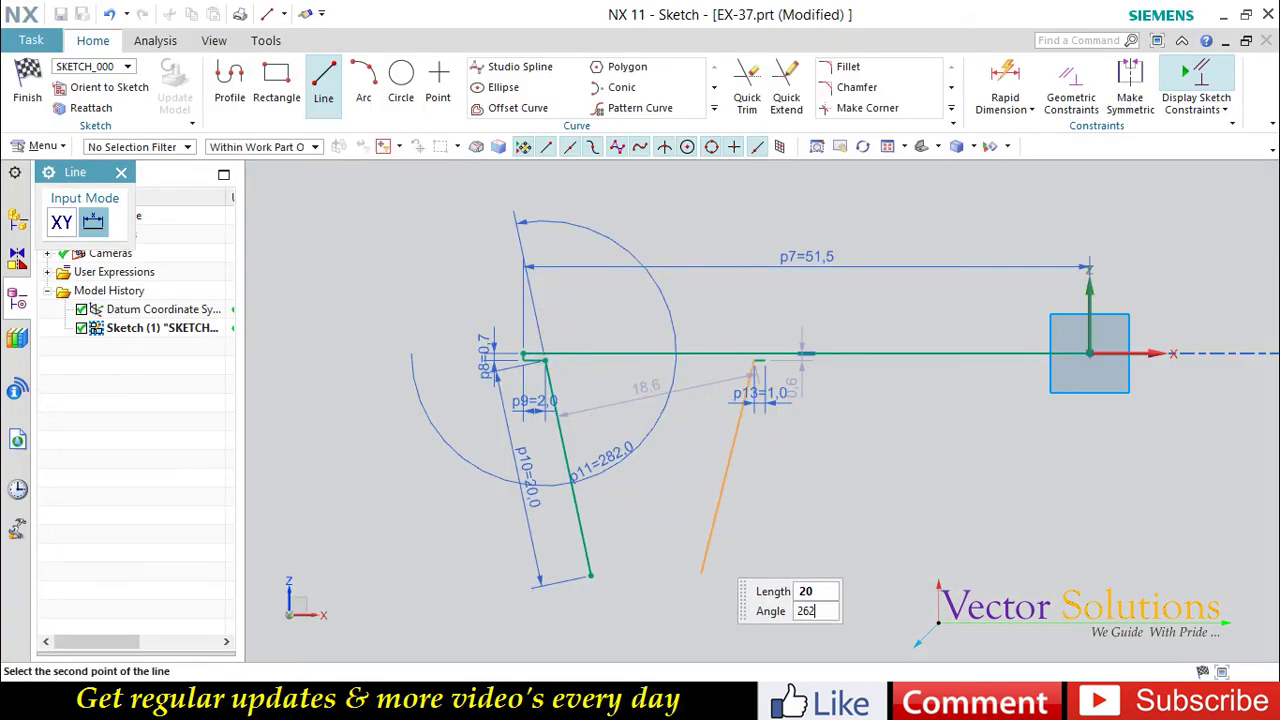
pyautogui.press('Return')
pyautogui.press('Escape')
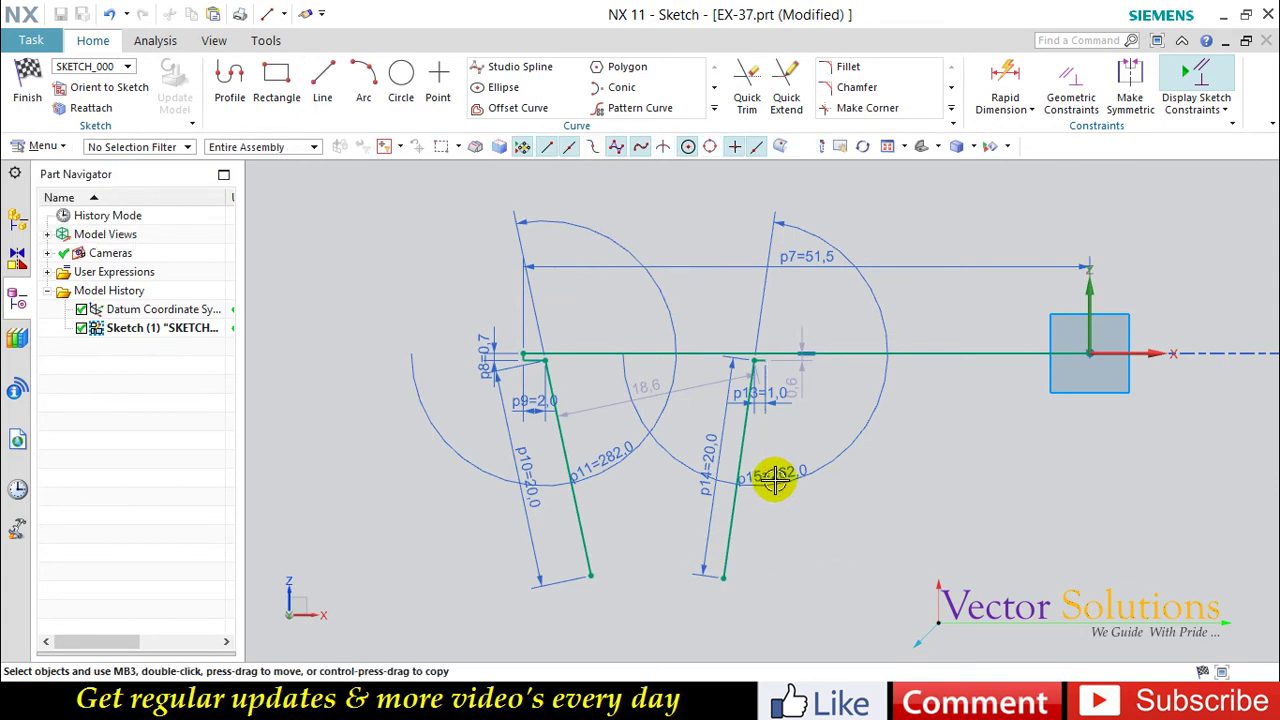
pyautogui.click(322, 82)
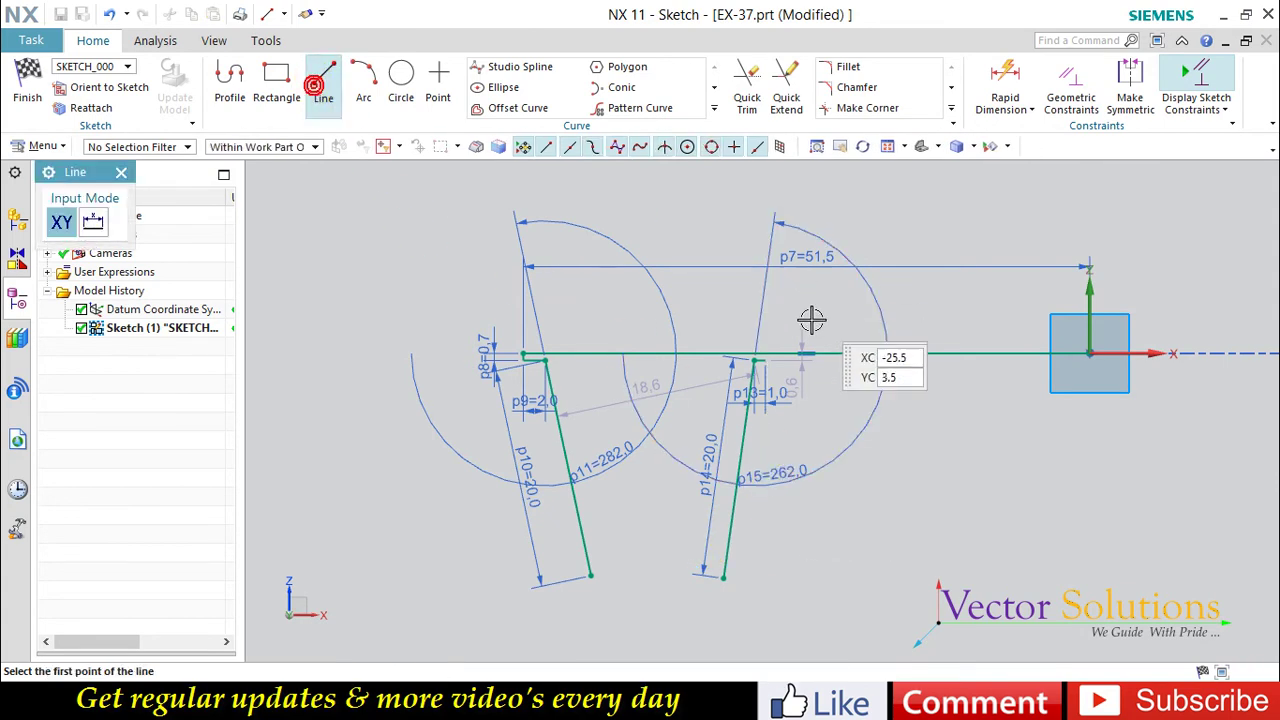
pyautogui.click(768, 361)
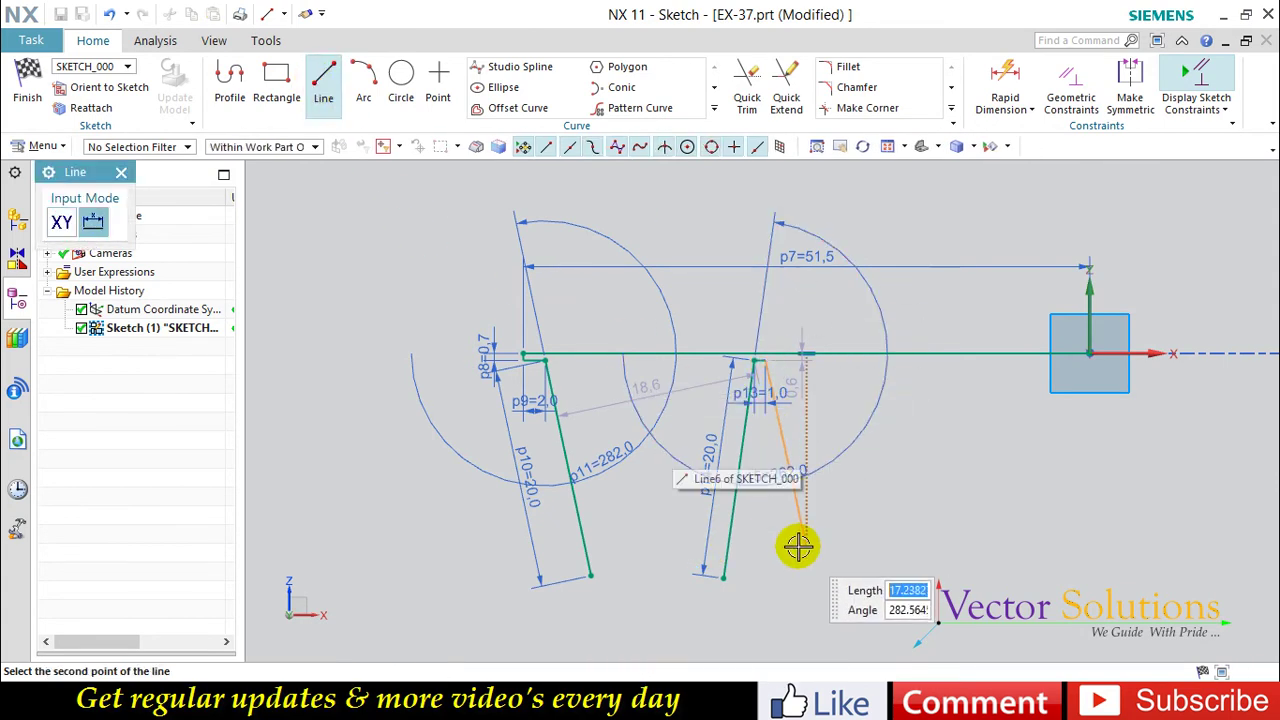
pyautogui.write('20')
pyautogui.press('Tab')
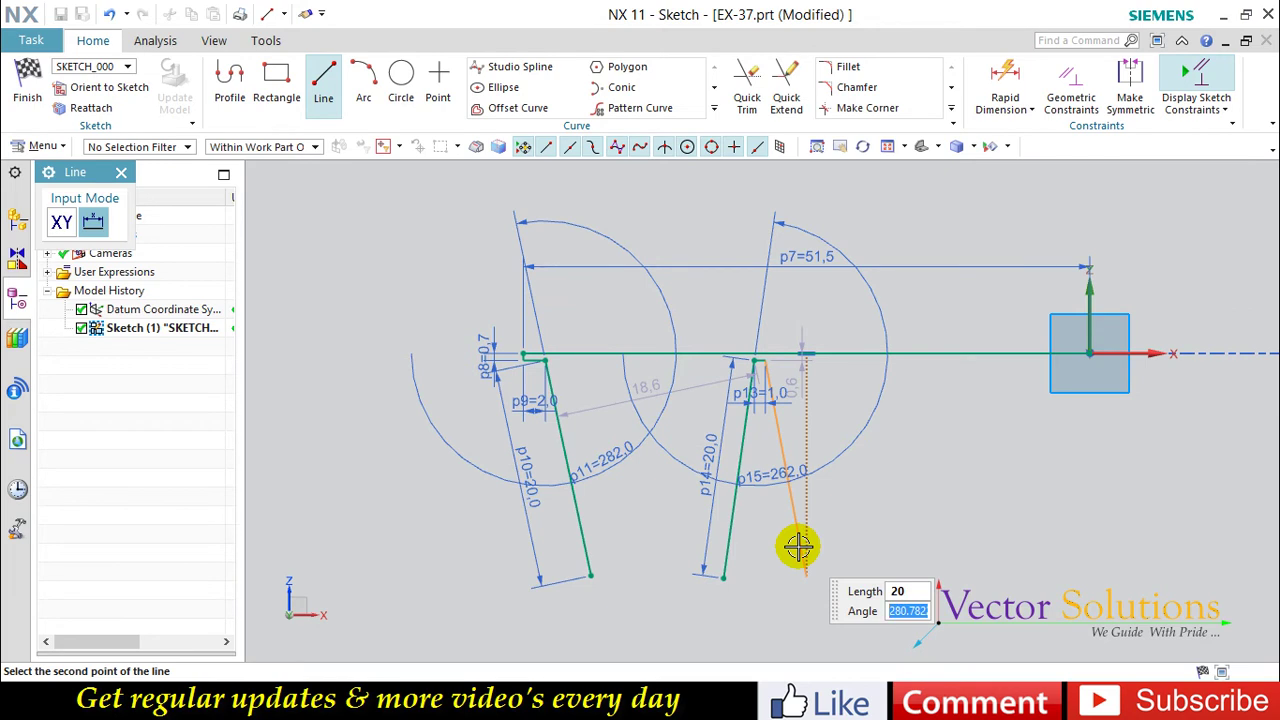
pyautogui.write('278')
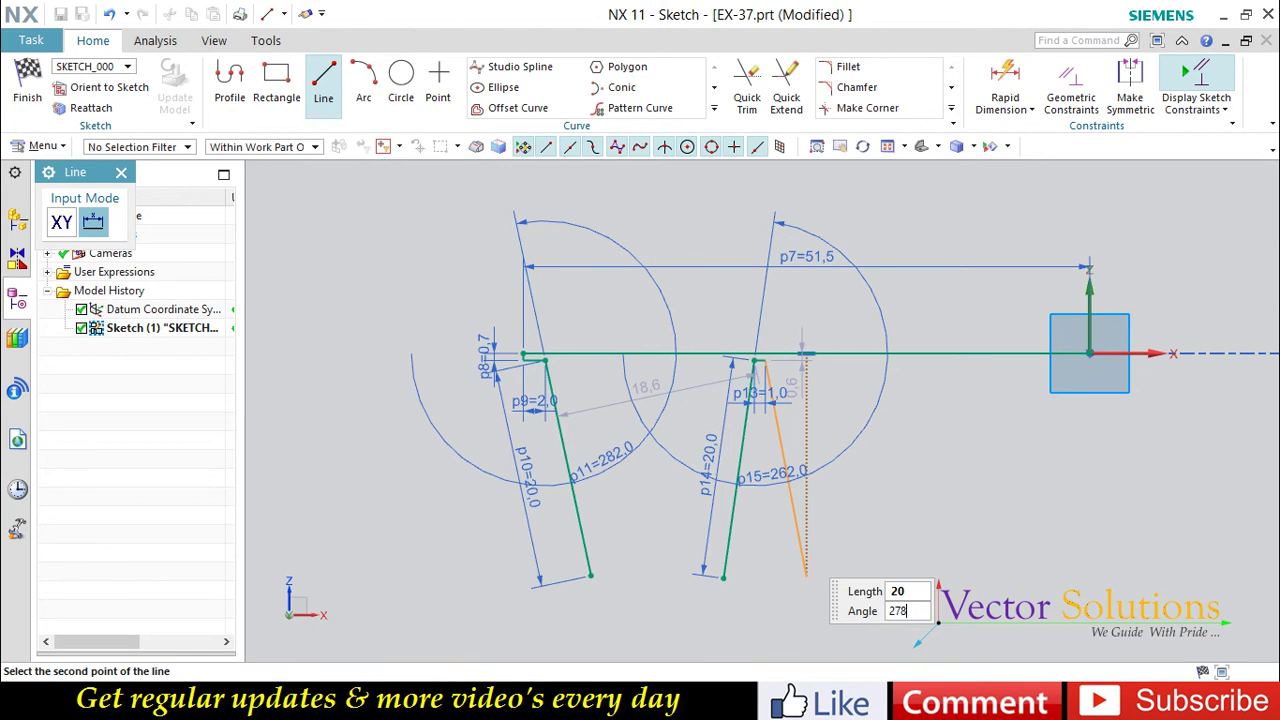
pyautogui.press('Return')
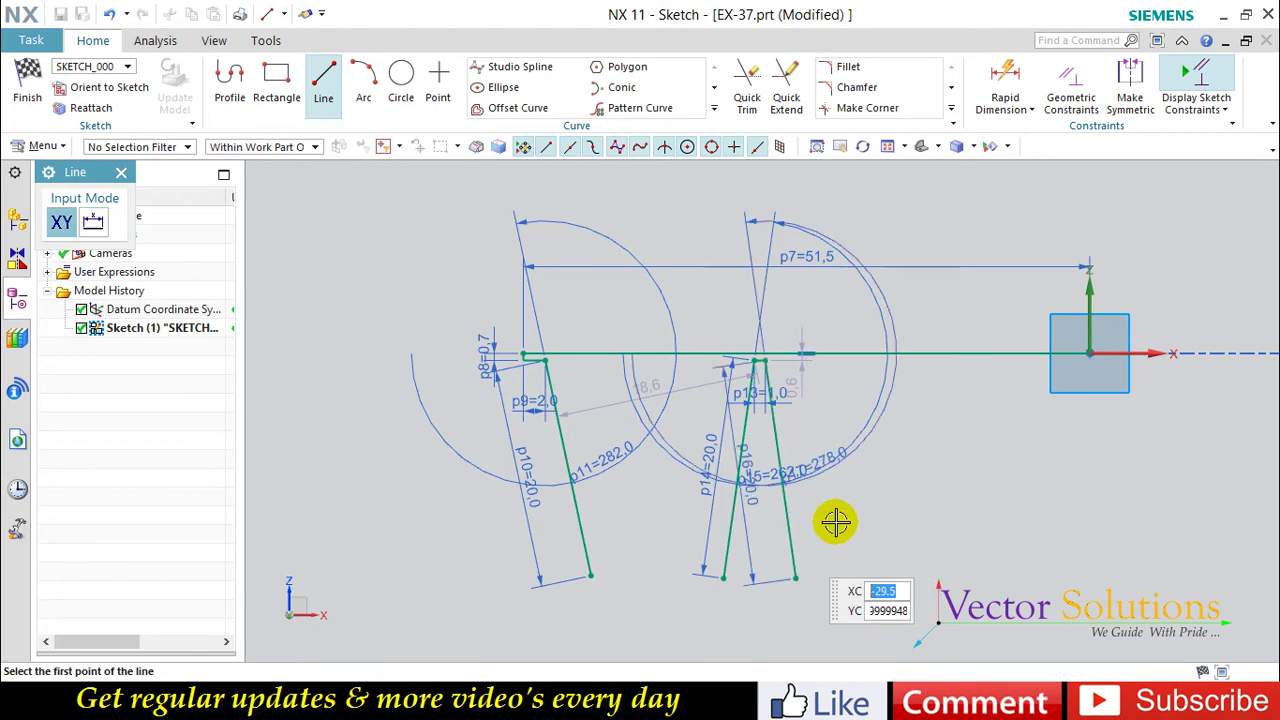
pyautogui.press('Escape')
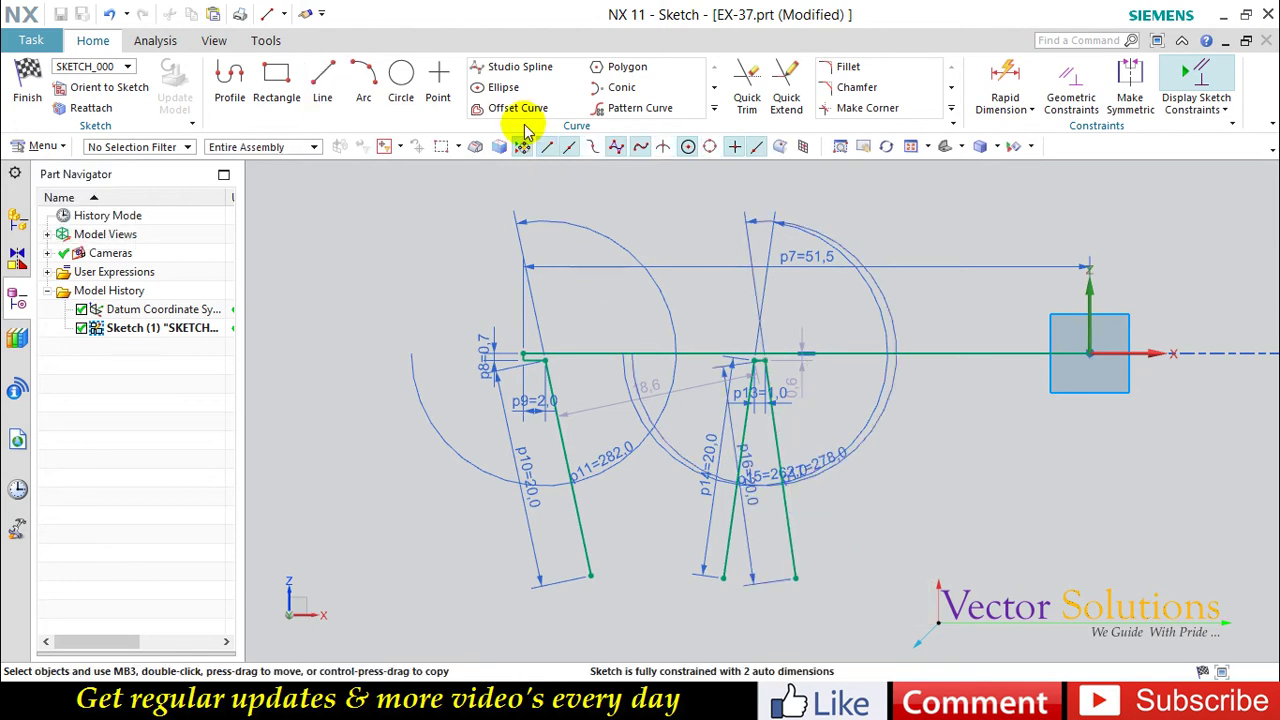
# - Offset the single 51.5 horizontal line 2 mm downward, non-symmetric
pyautogui.click(518, 108)
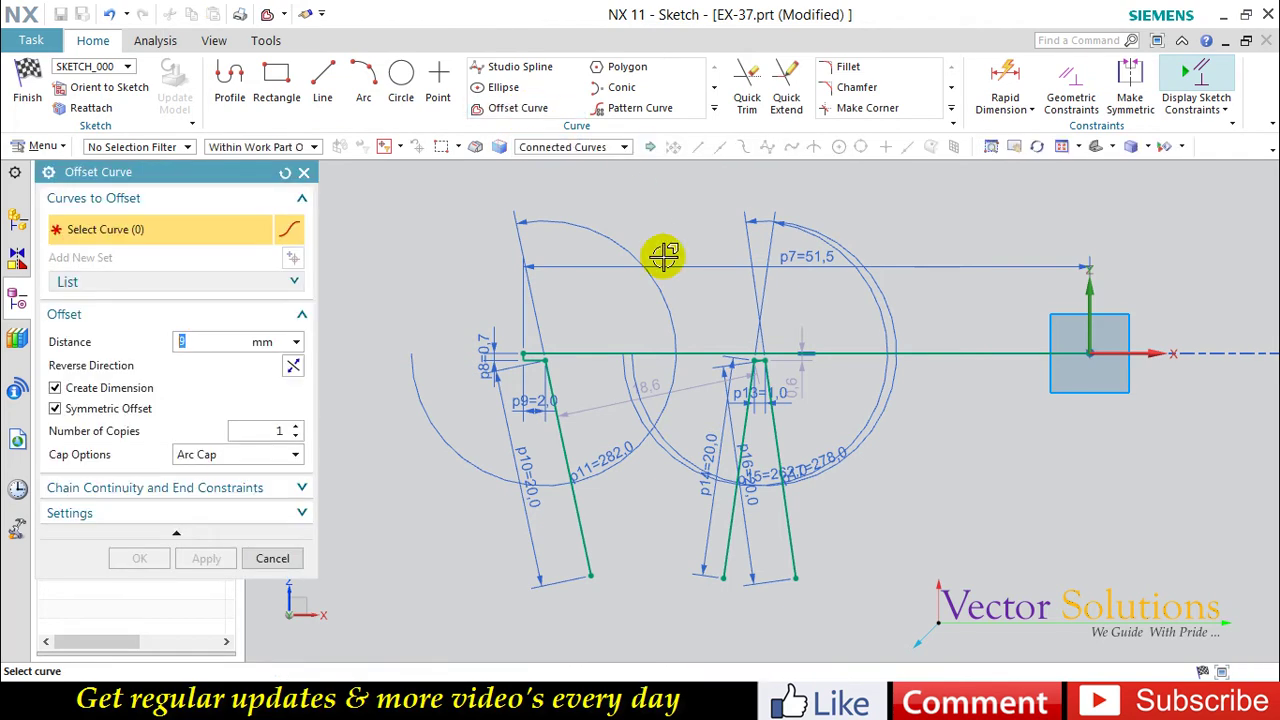
pyautogui.click(697, 352)
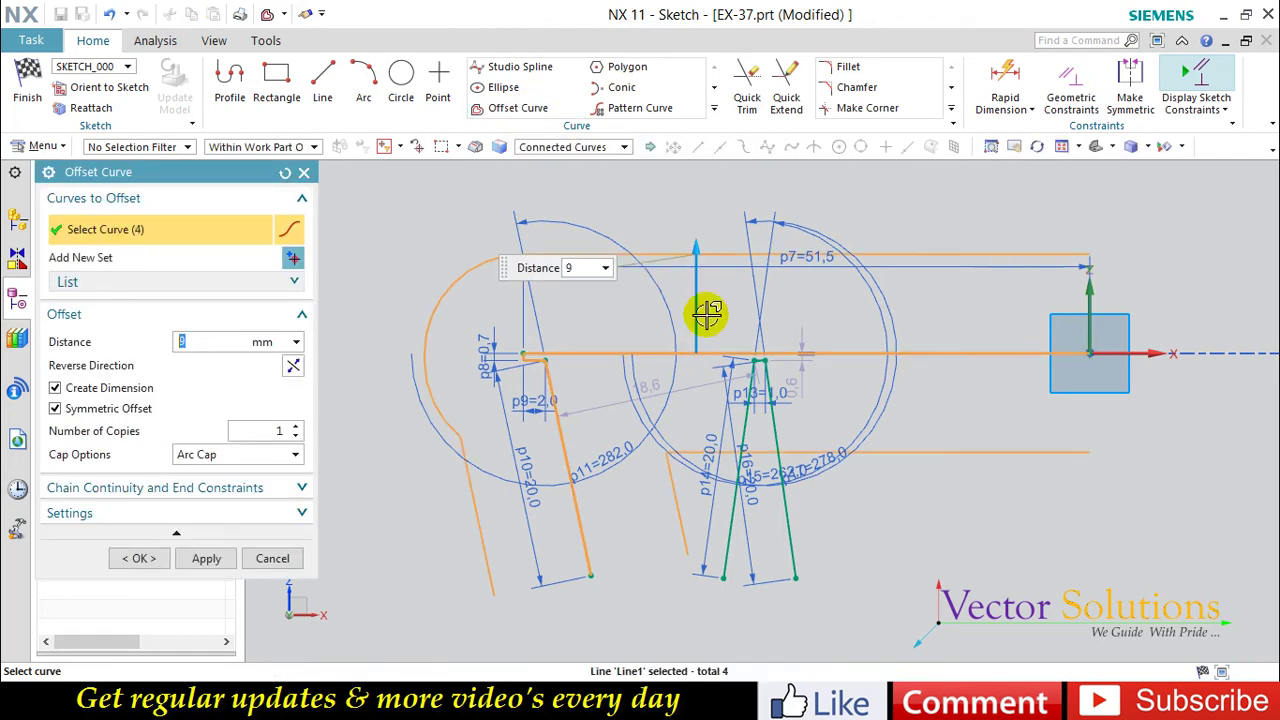
pyautogui.press('Escape')
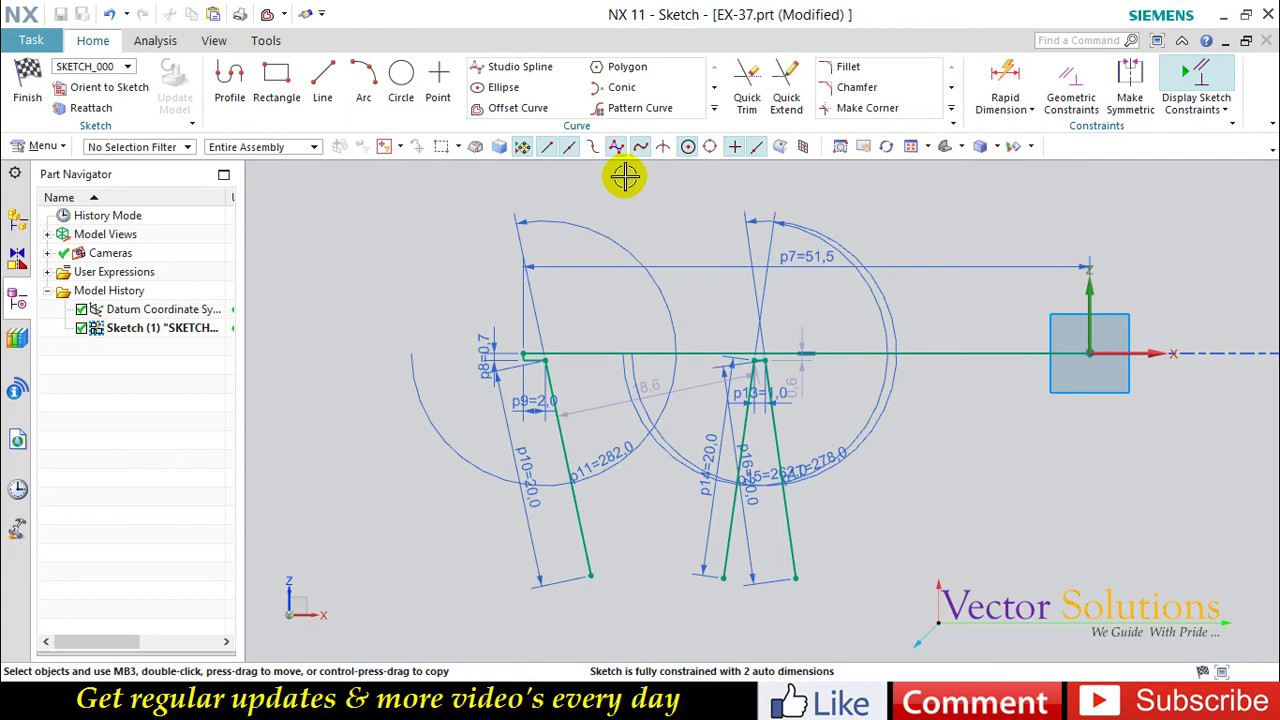
pyautogui.click(515, 107)
pyautogui.click(604, 147)
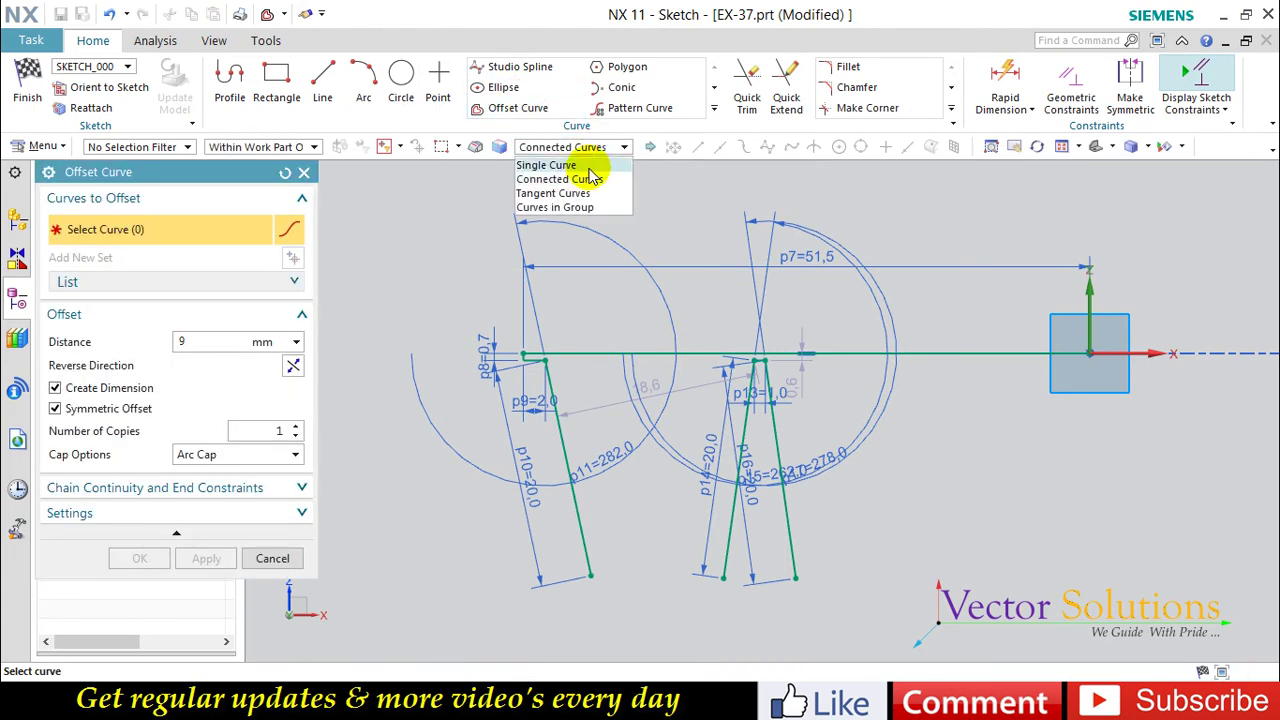
pyautogui.click(589, 166)
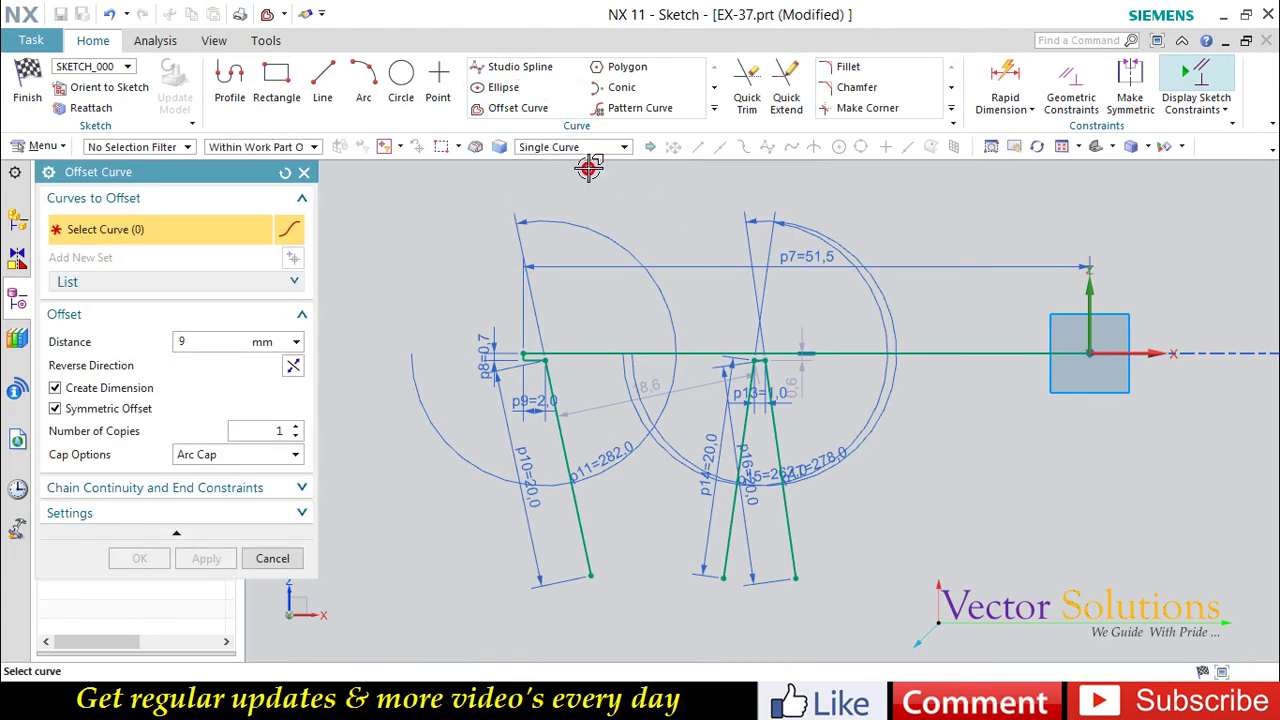
pyautogui.click(663, 352)
pyautogui.click(82, 410)
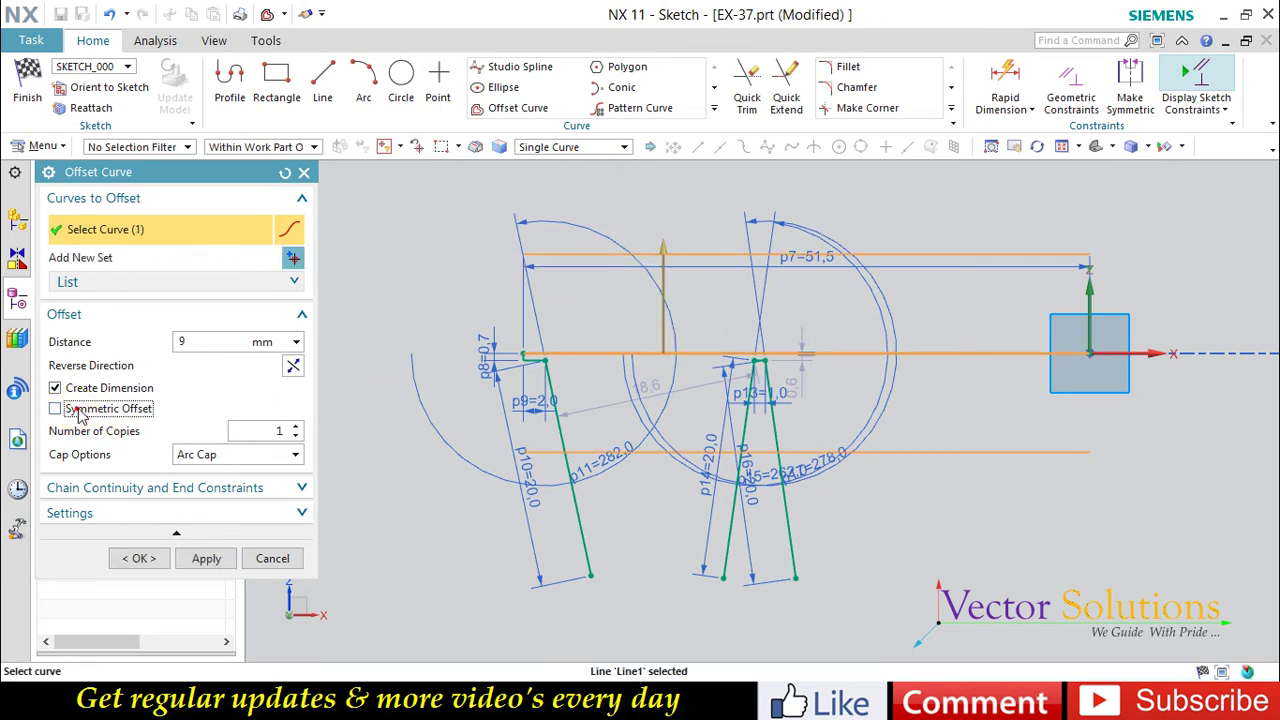
pyautogui.click(293, 365)
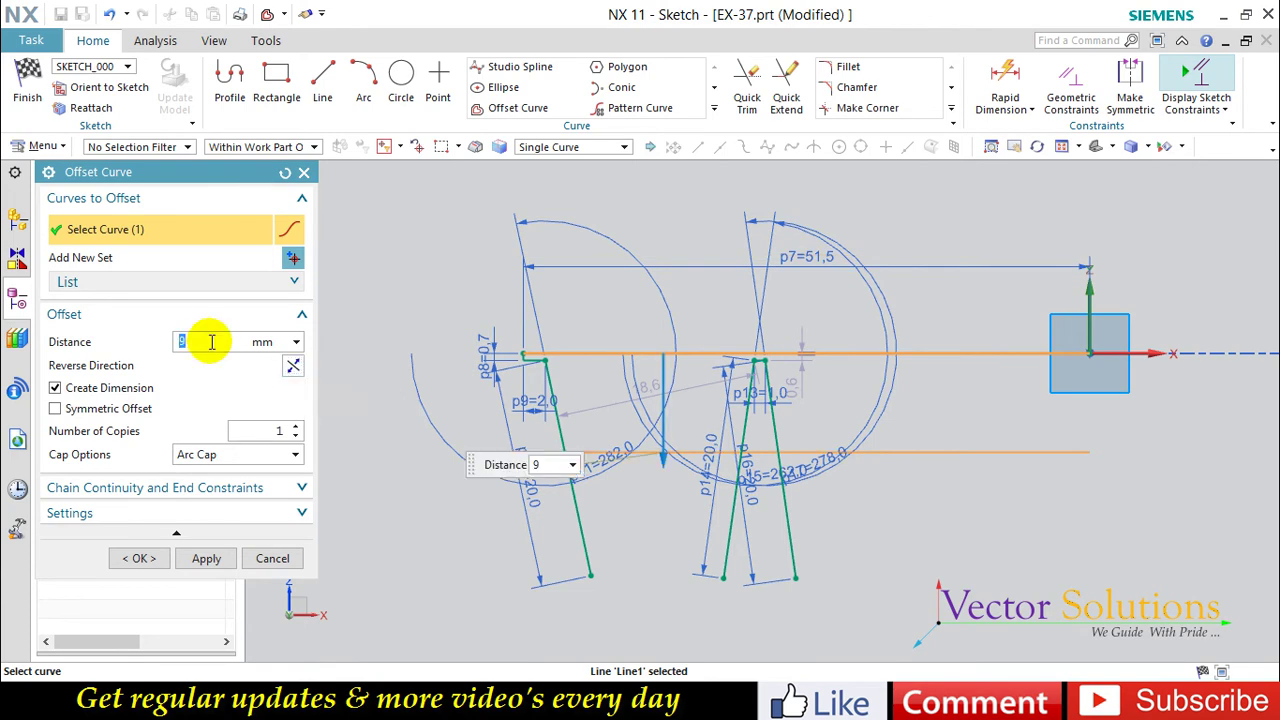
pyautogui.write('2')
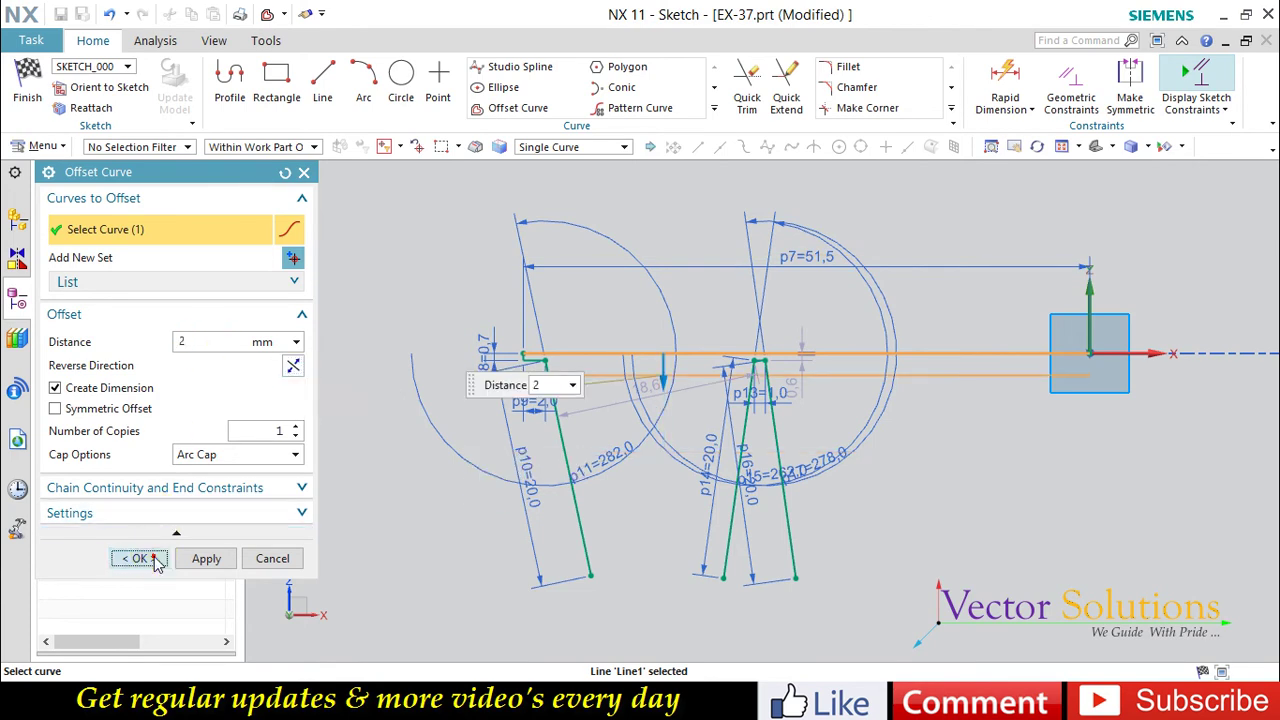
pyautogui.click(139, 558)
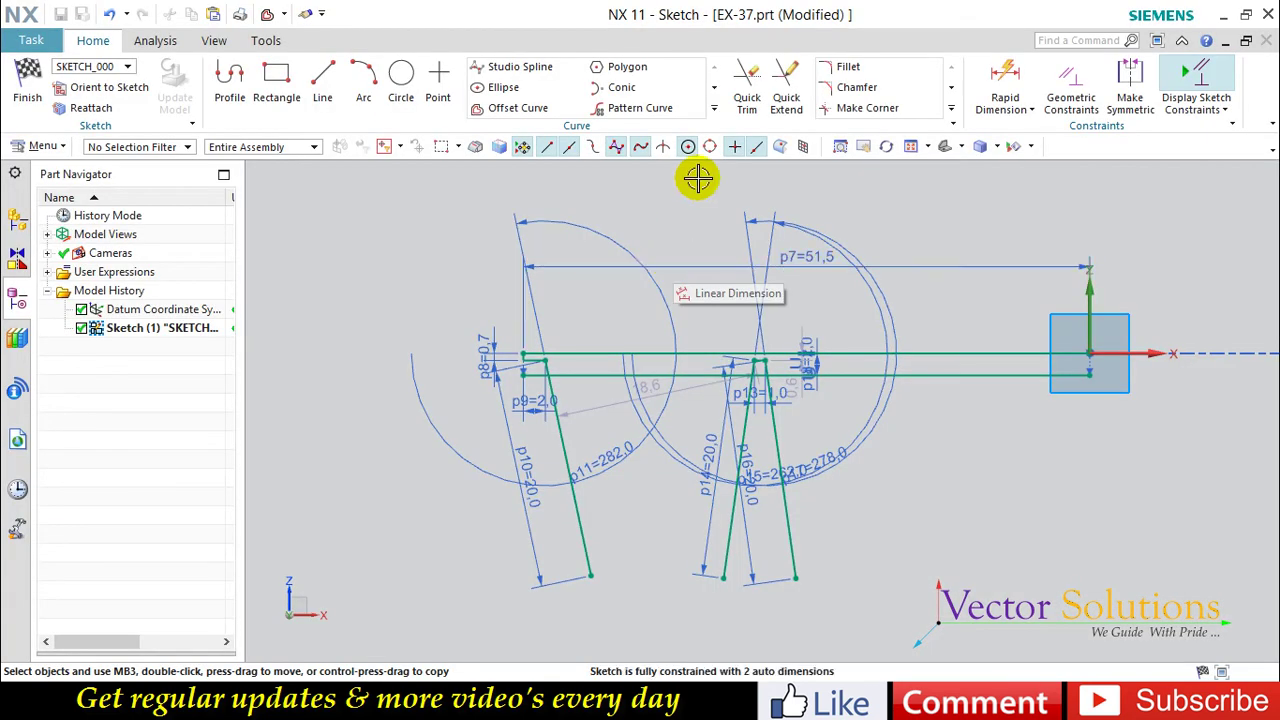
# - Quick Trim the surplus pieces of the 2 mm offset line around the tapered legs
pyautogui.click(745, 90)
pyautogui.click(905, 376)
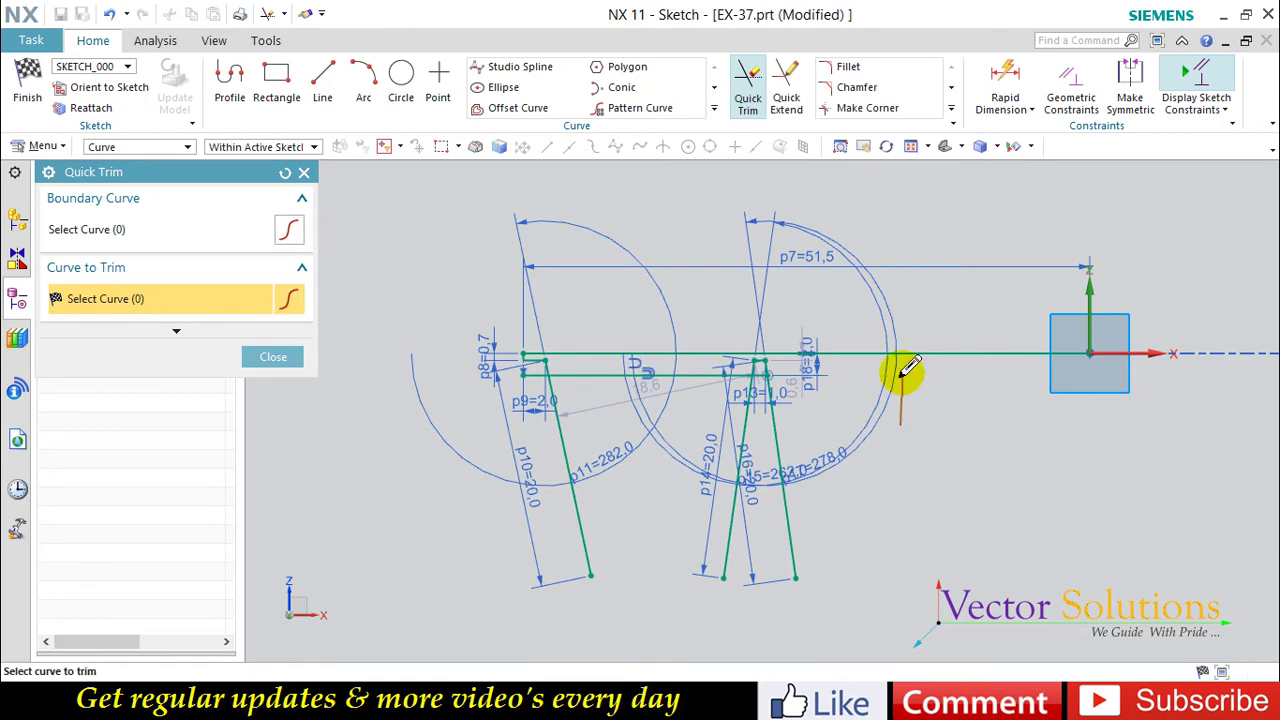
pyautogui.click(530, 372)
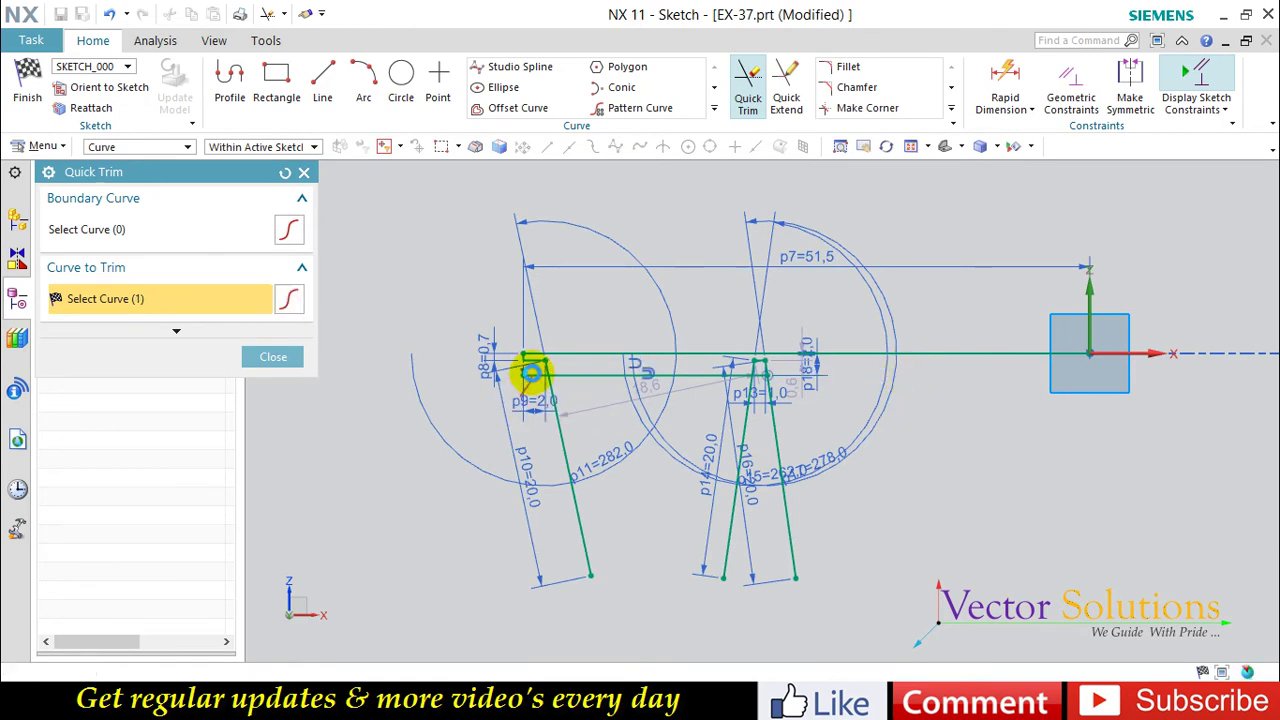
pyautogui.click(638, 372)
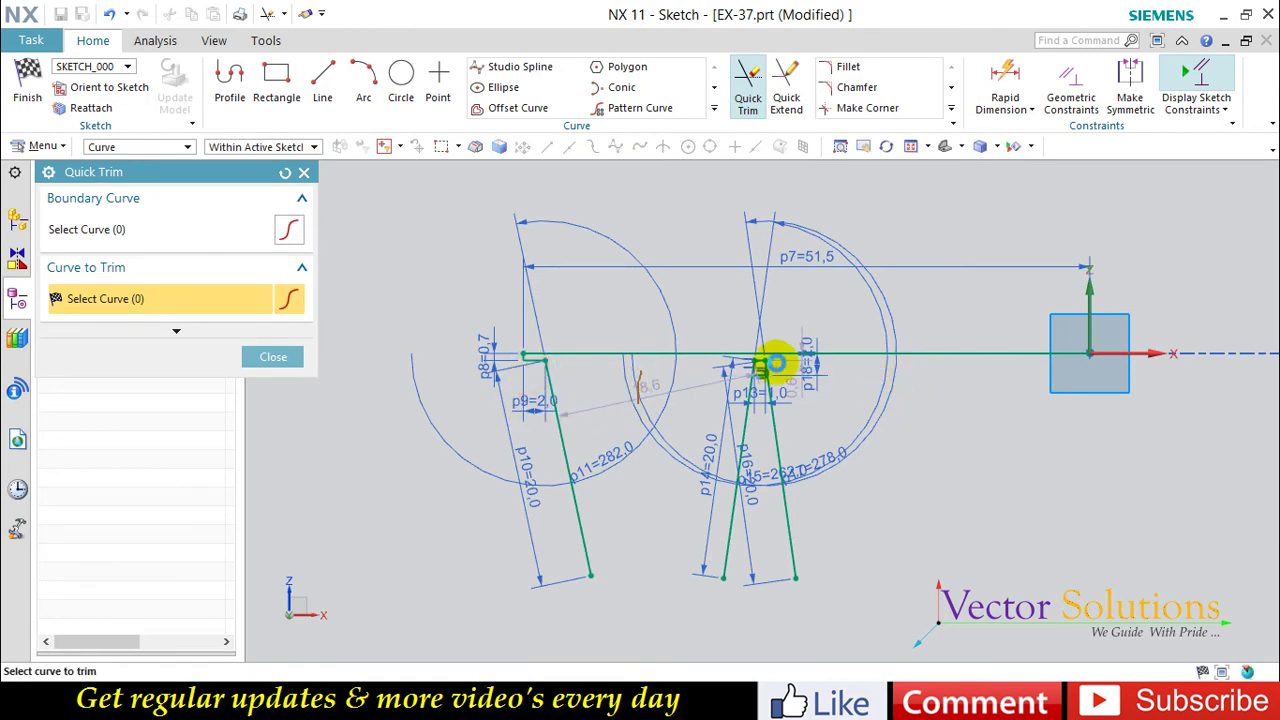
pyautogui.scroll(3, 770, 358)
pyautogui.scroll(2, 765, 360)
pyautogui.click(735, 350)
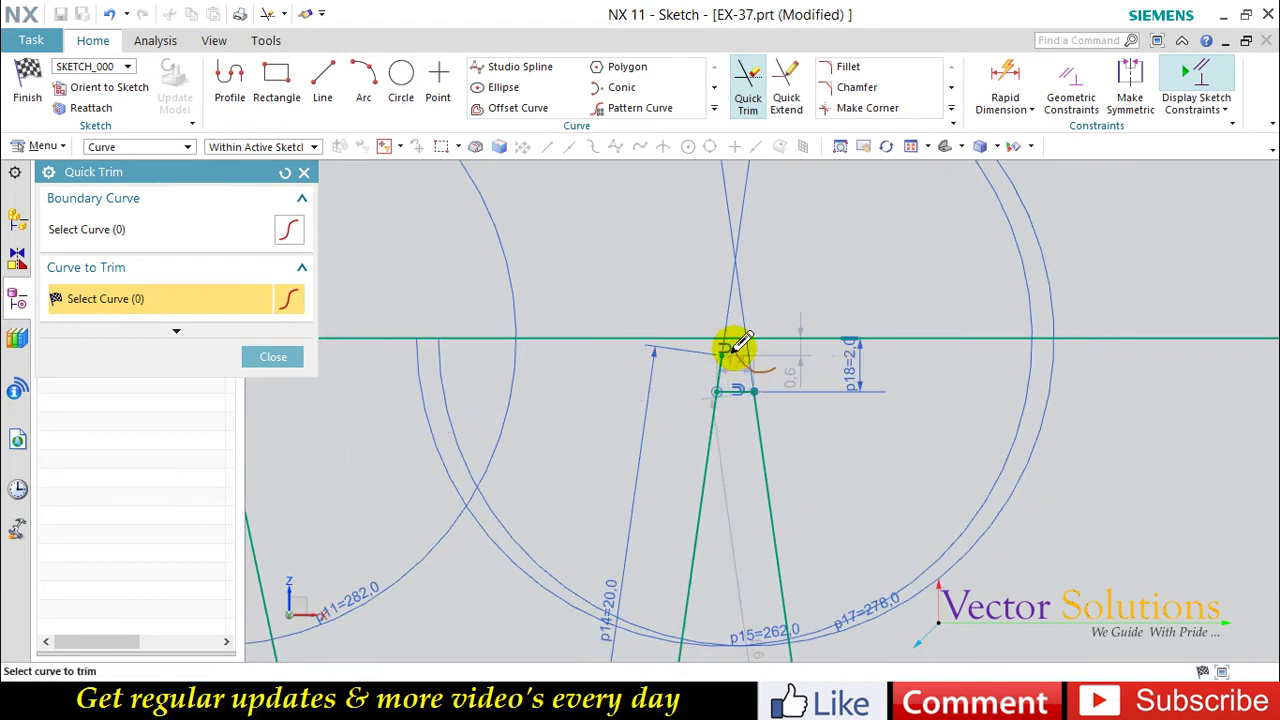
pyautogui.click(706, 363)
pyautogui.scroll(-4, 767, 308)
pyautogui.middleClick(767, 308)
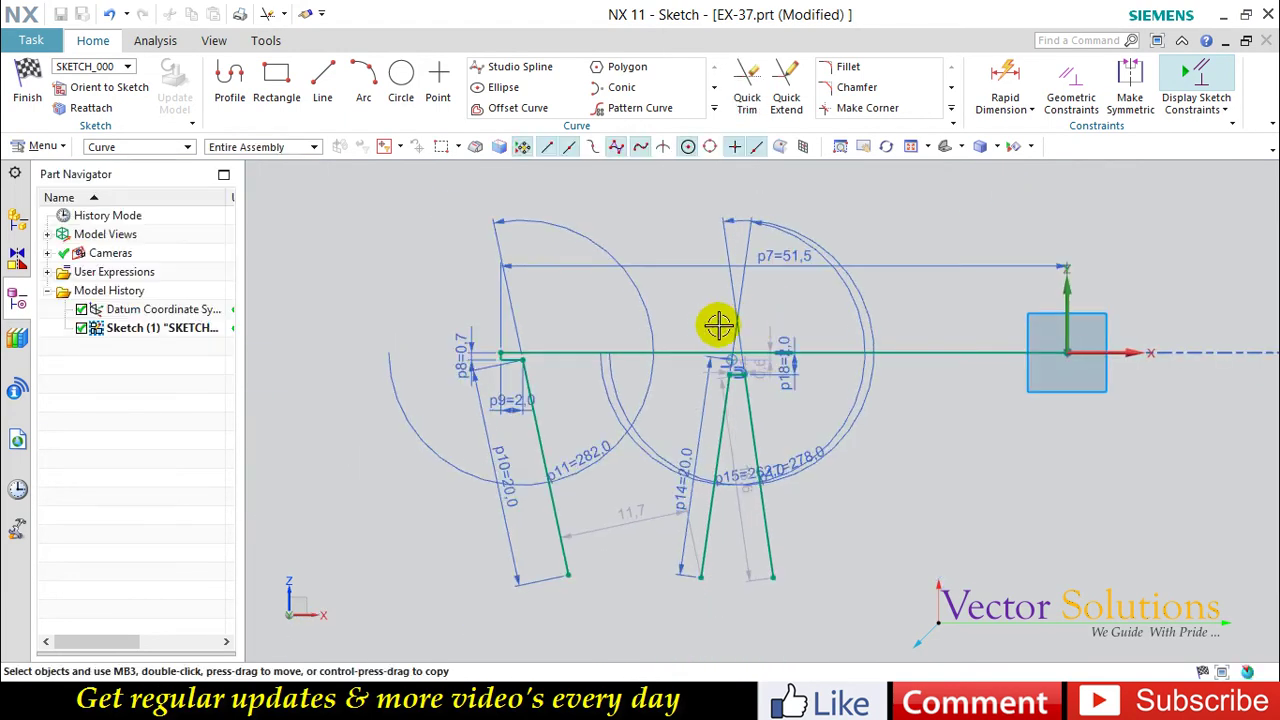
# - Linearly pattern the middle tapered legs along the top line, count 2, pitch 20 mm
pyautogui.click(640, 108)
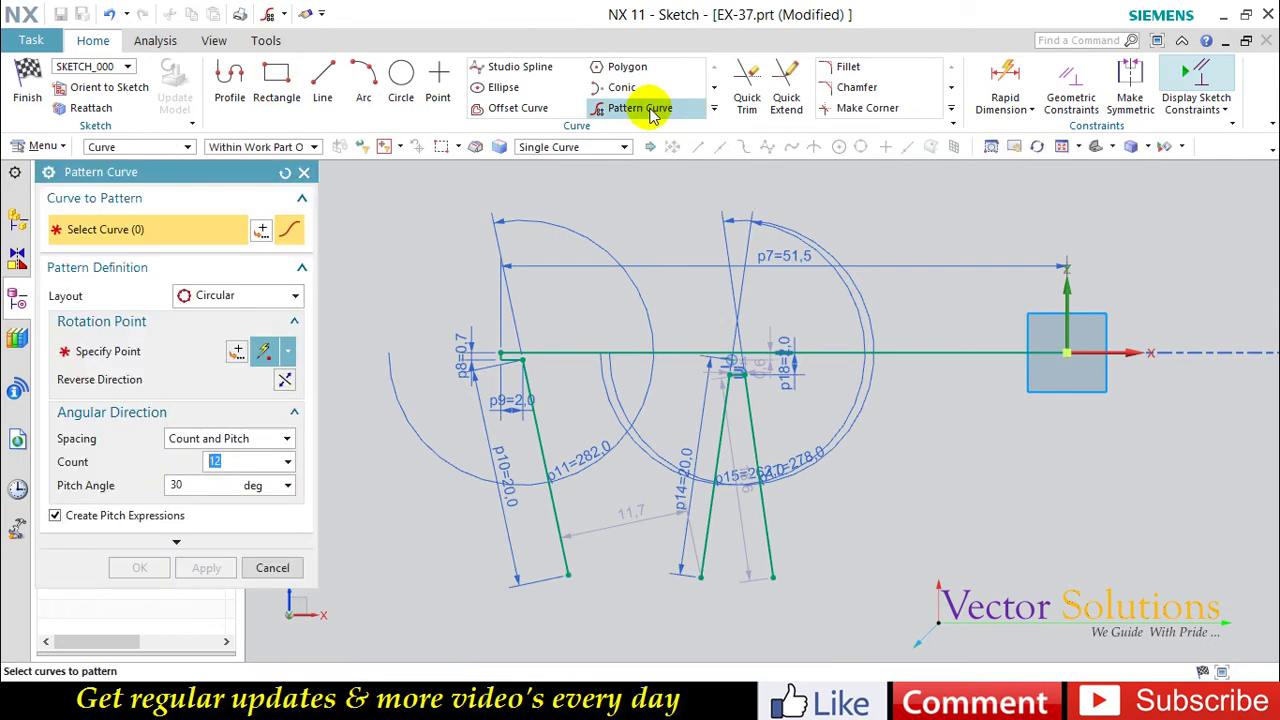
pyautogui.click(238, 300)
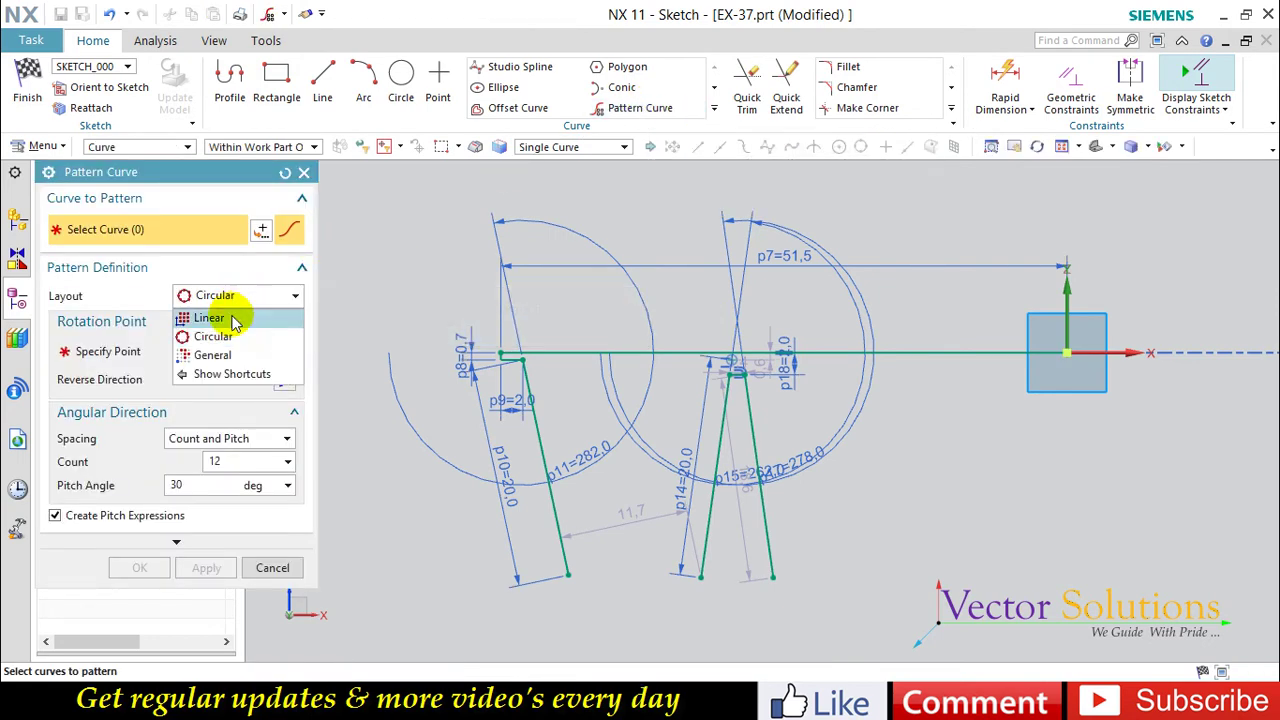
pyautogui.click(235, 318)
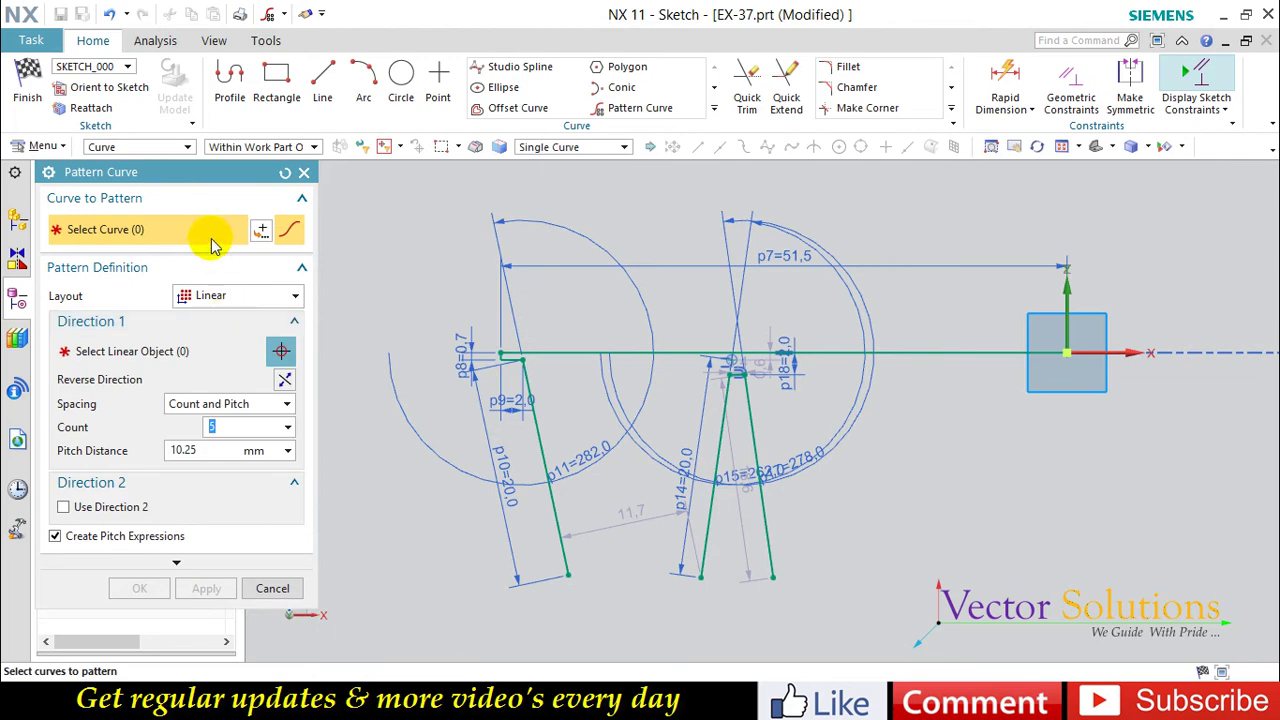
pyautogui.moveTo(665, 316)
pyautogui.mouseDown()
pyautogui.moveTo(808, 517)
pyautogui.moveTo(815, 591)
pyautogui.mouseUp()
pyautogui.click(183, 356)
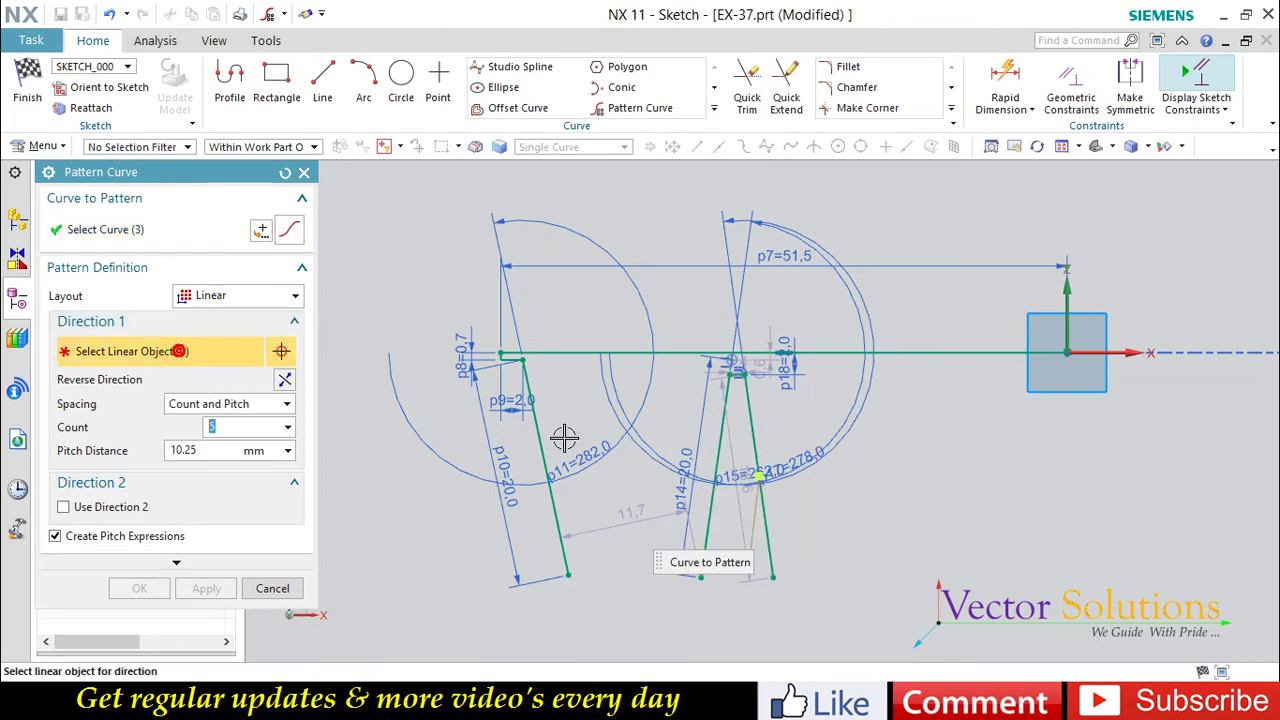
pyautogui.click(837, 354)
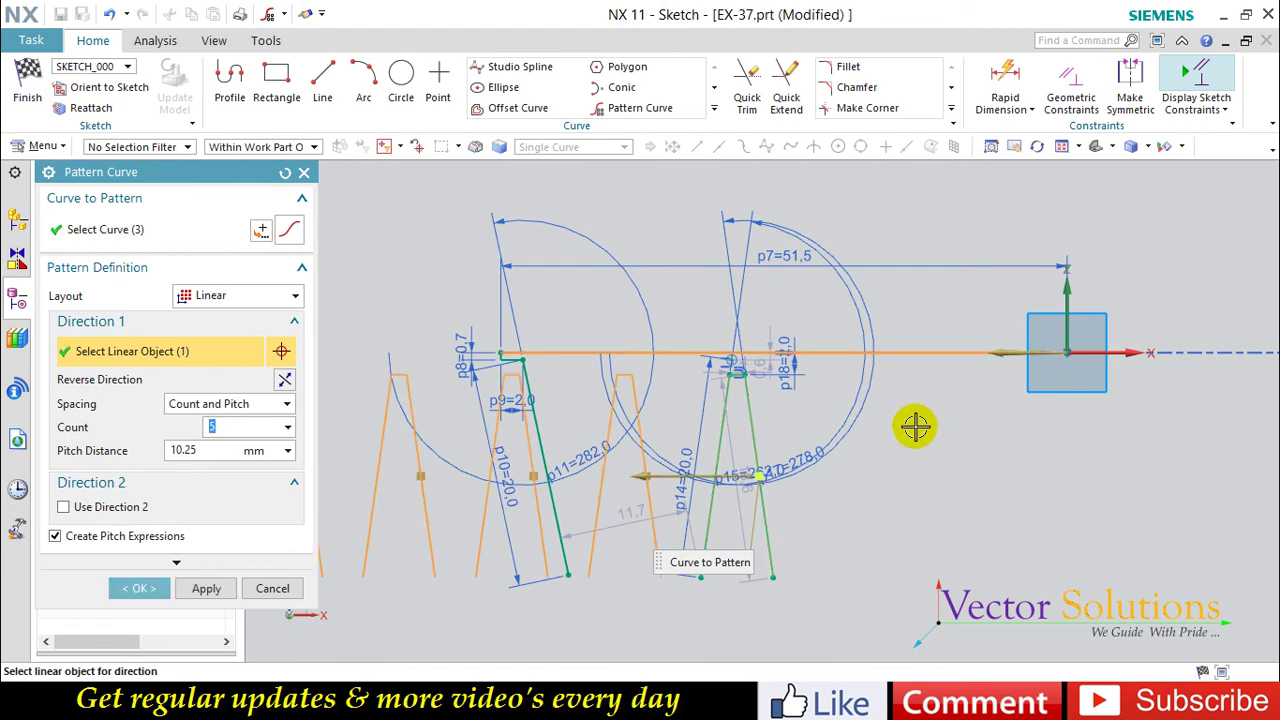
pyautogui.click(285, 380)
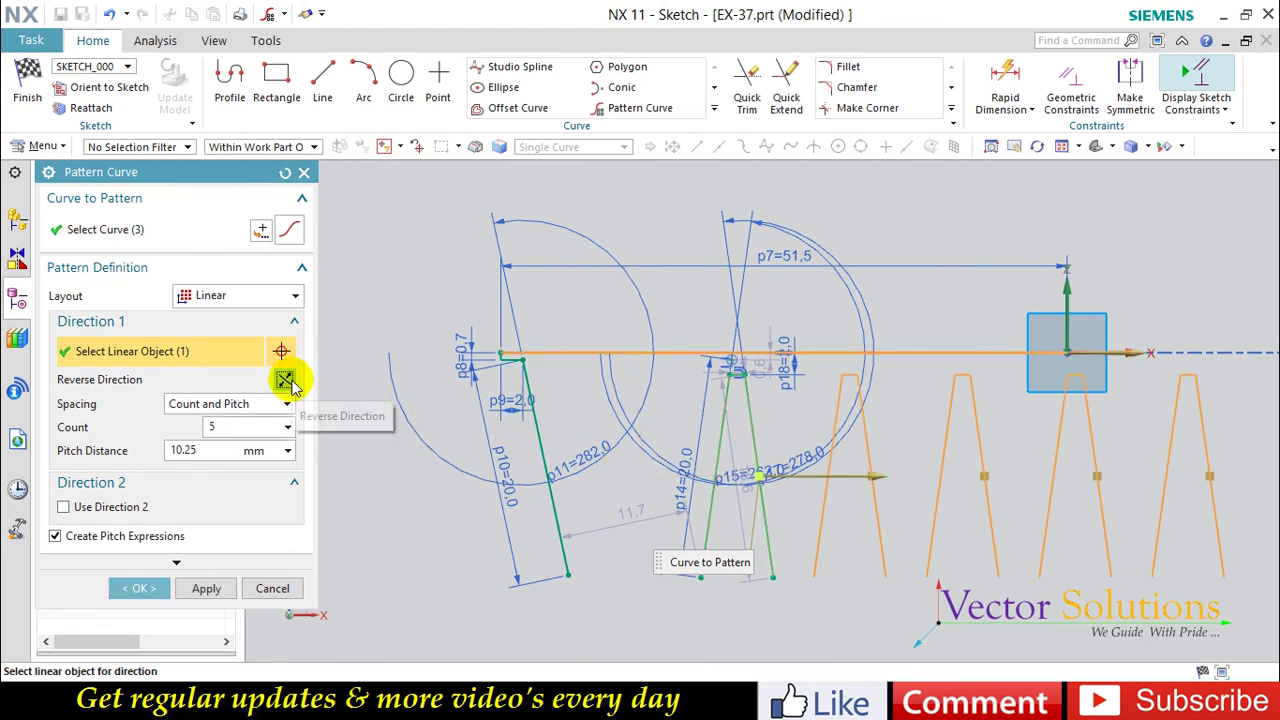
pyautogui.write('2')
pyautogui.press('Return')
pyautogui.click(219, 452)
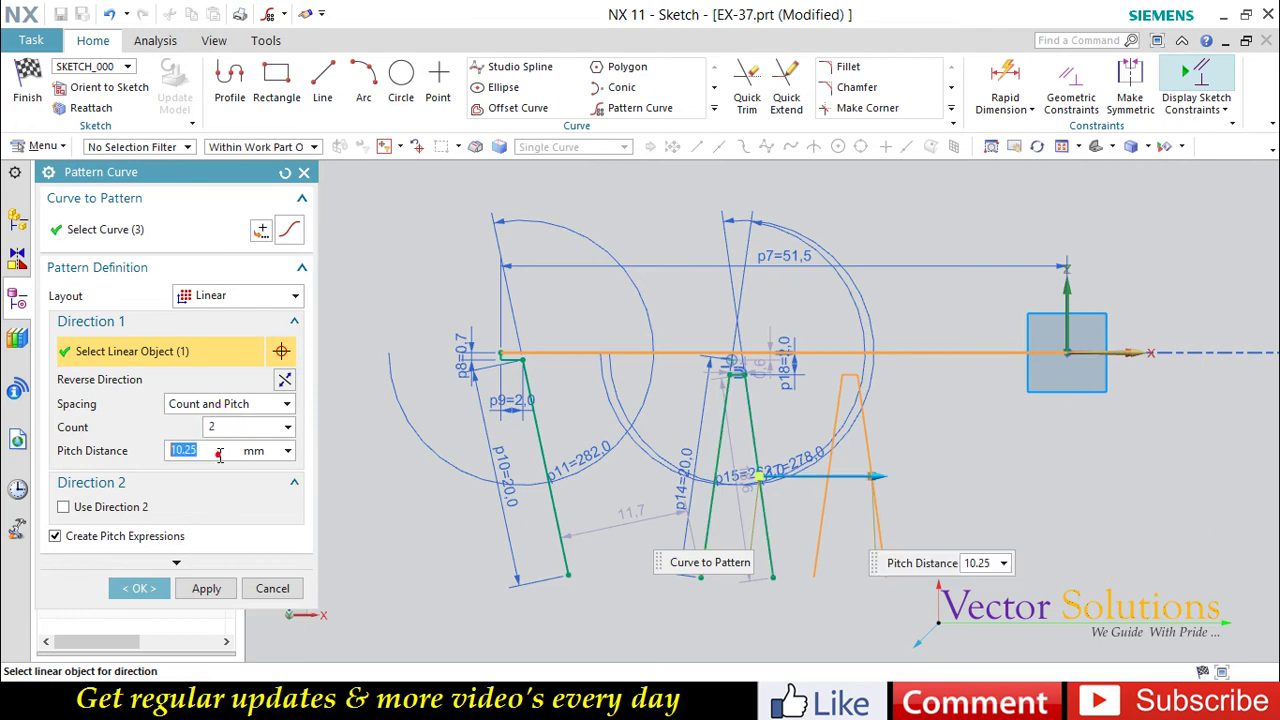
pyautogui.write('20')
pyautogui.press('Return')
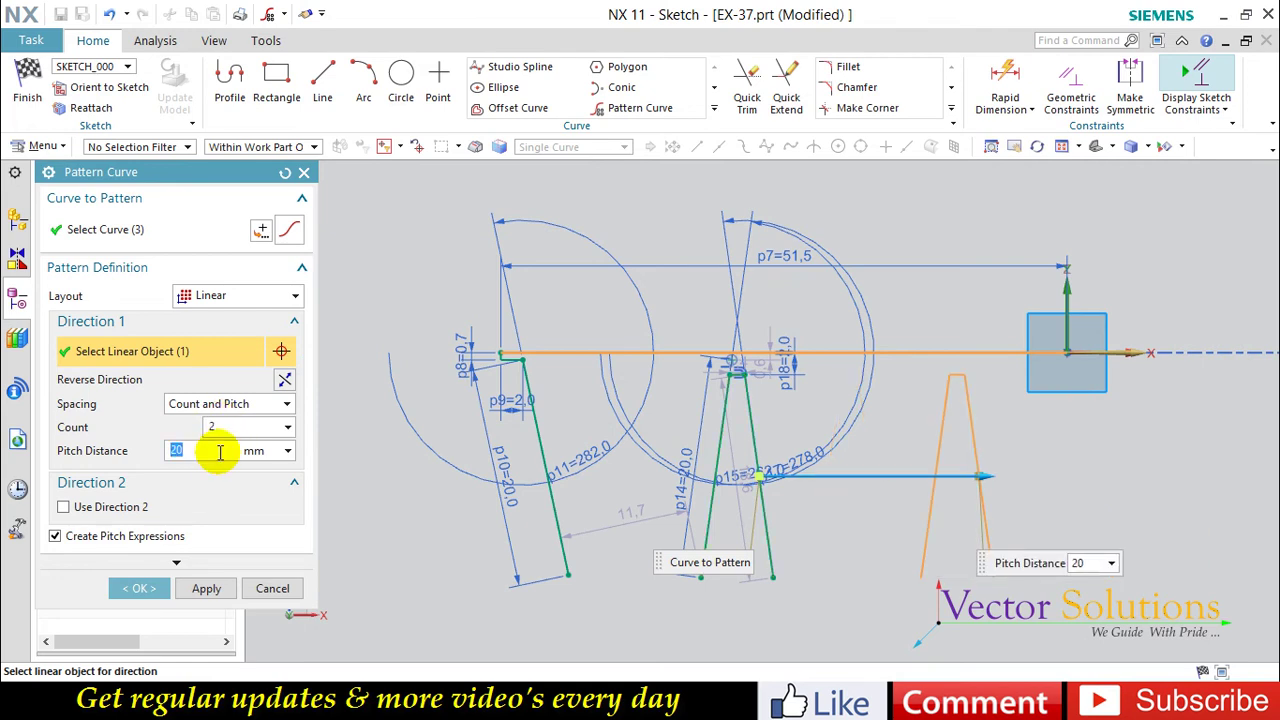
pyautogui.click(140, 588)
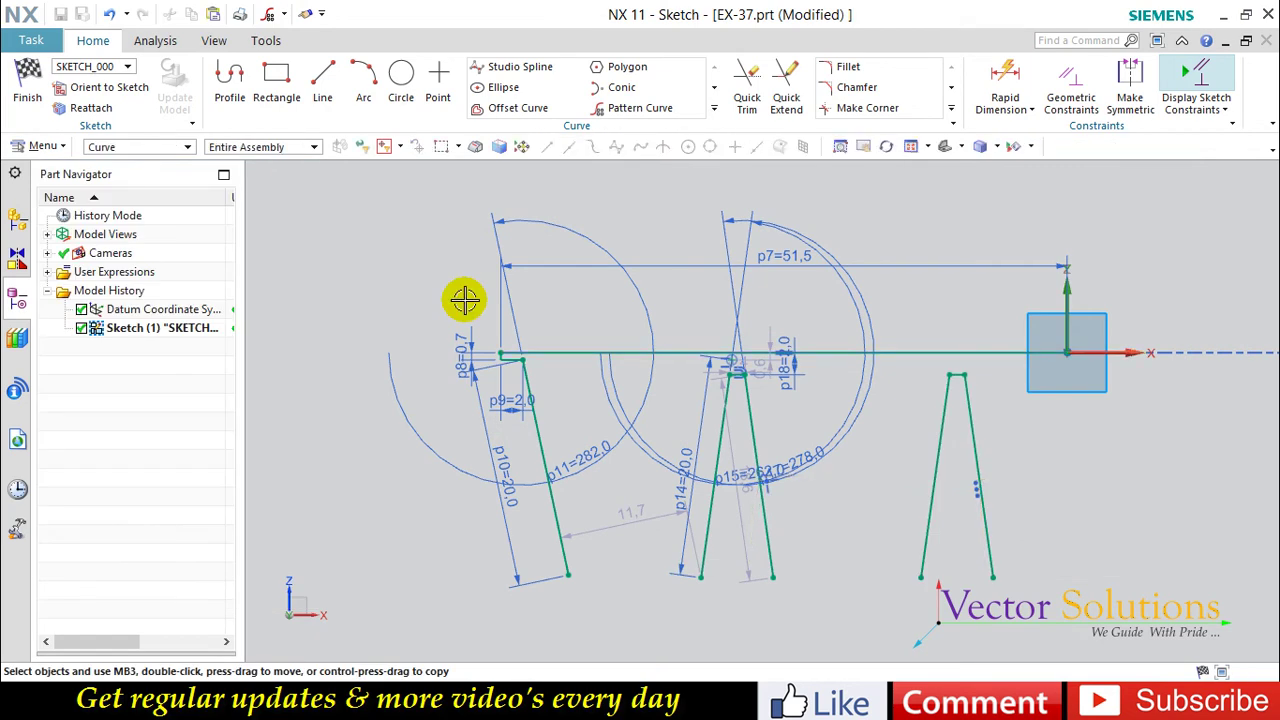
# - Draw a 14 mm vertical drop from the origin and a base line left, trimming its overhang
pyautogui.scroll(1, 465, 300)
pyautogui.click(231, 75)
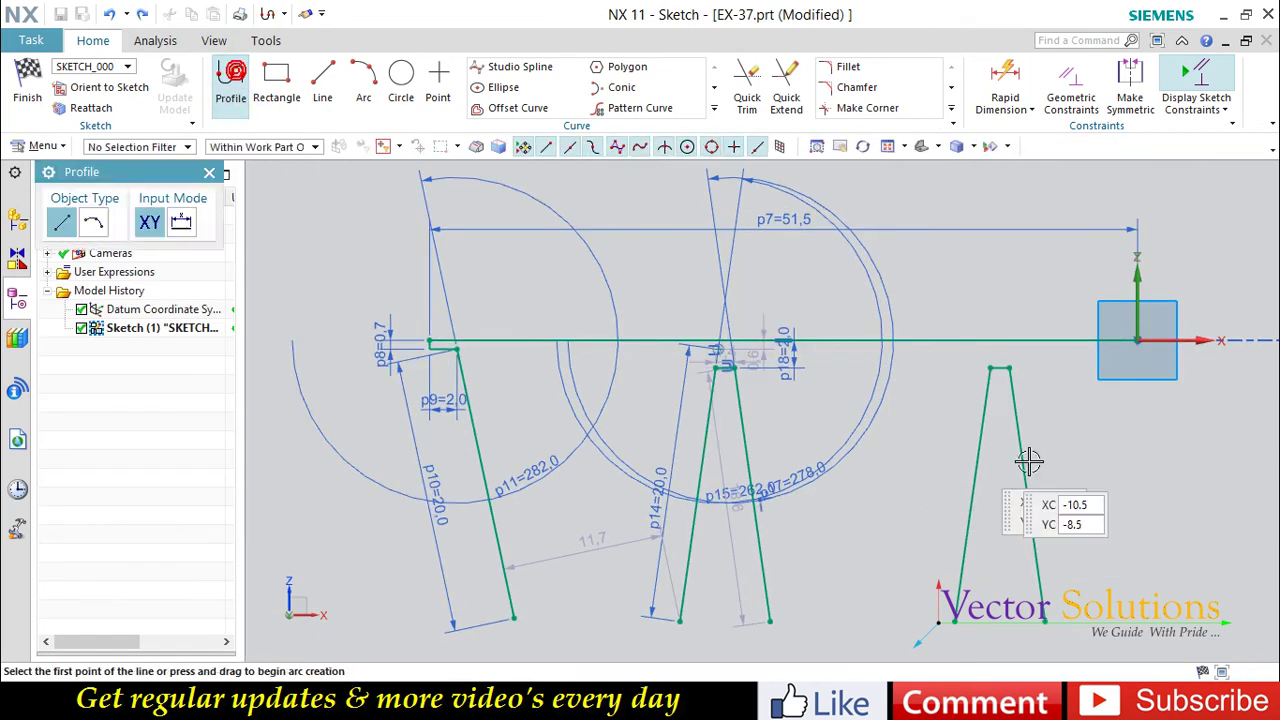
pyautogui.click(1137, 340)
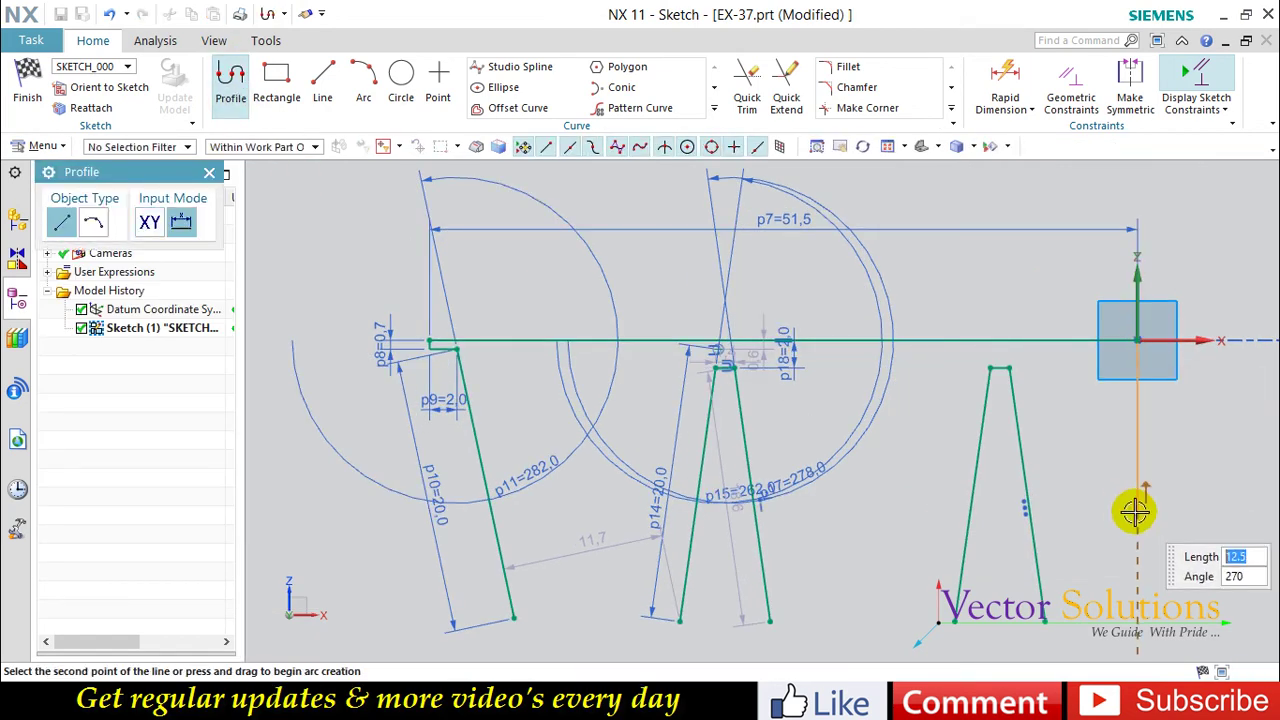
pyautogui.write('14')
pyautogui.press('Tab')
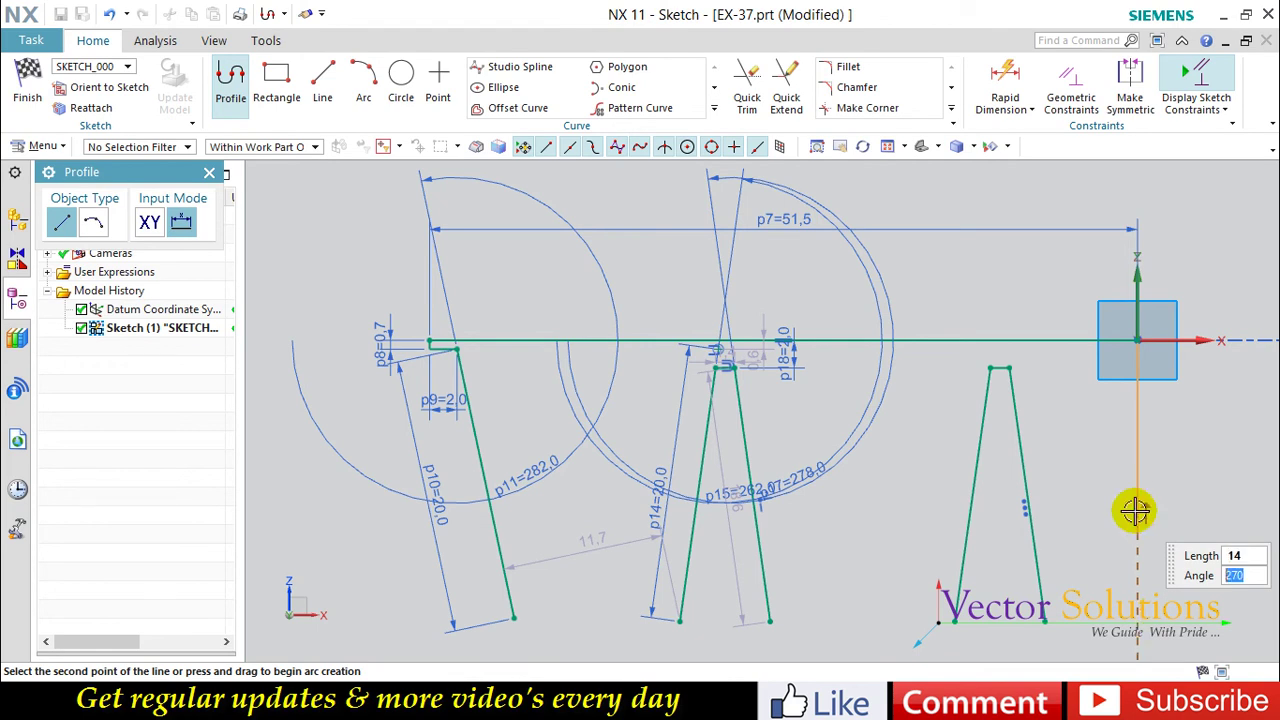
pyautogui.press('Return')
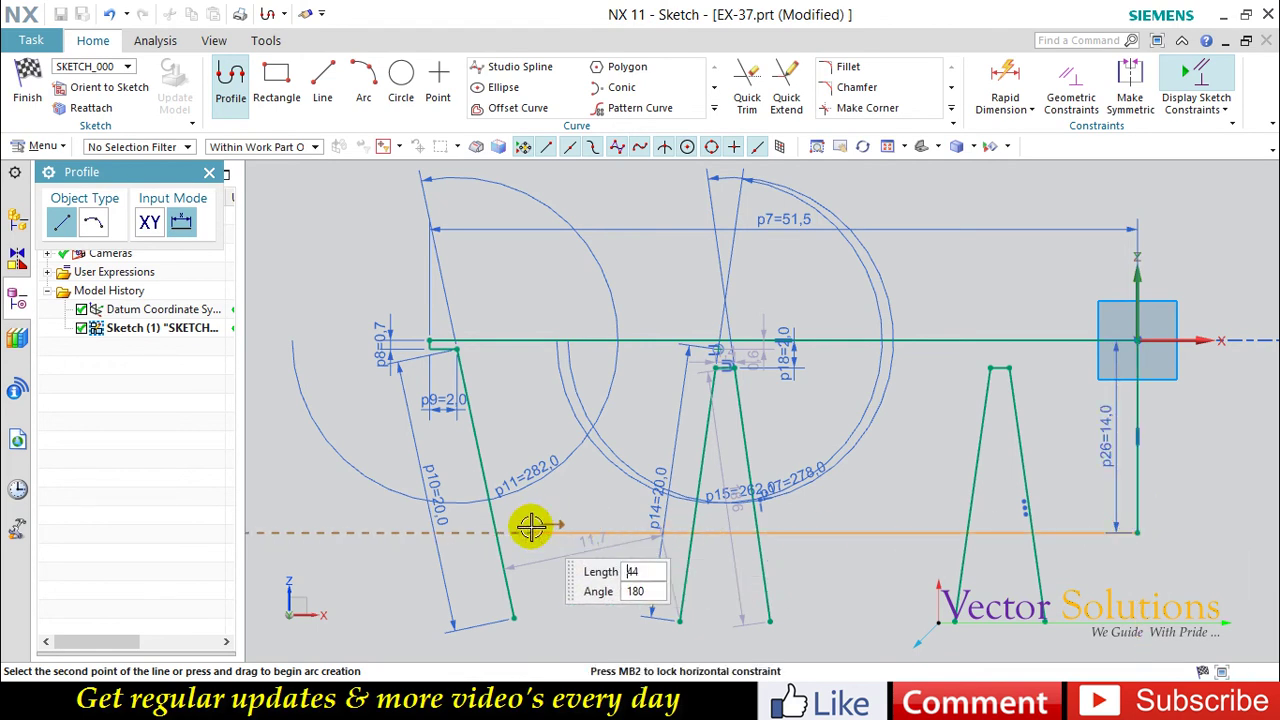
pyautogui.click(475, 532)
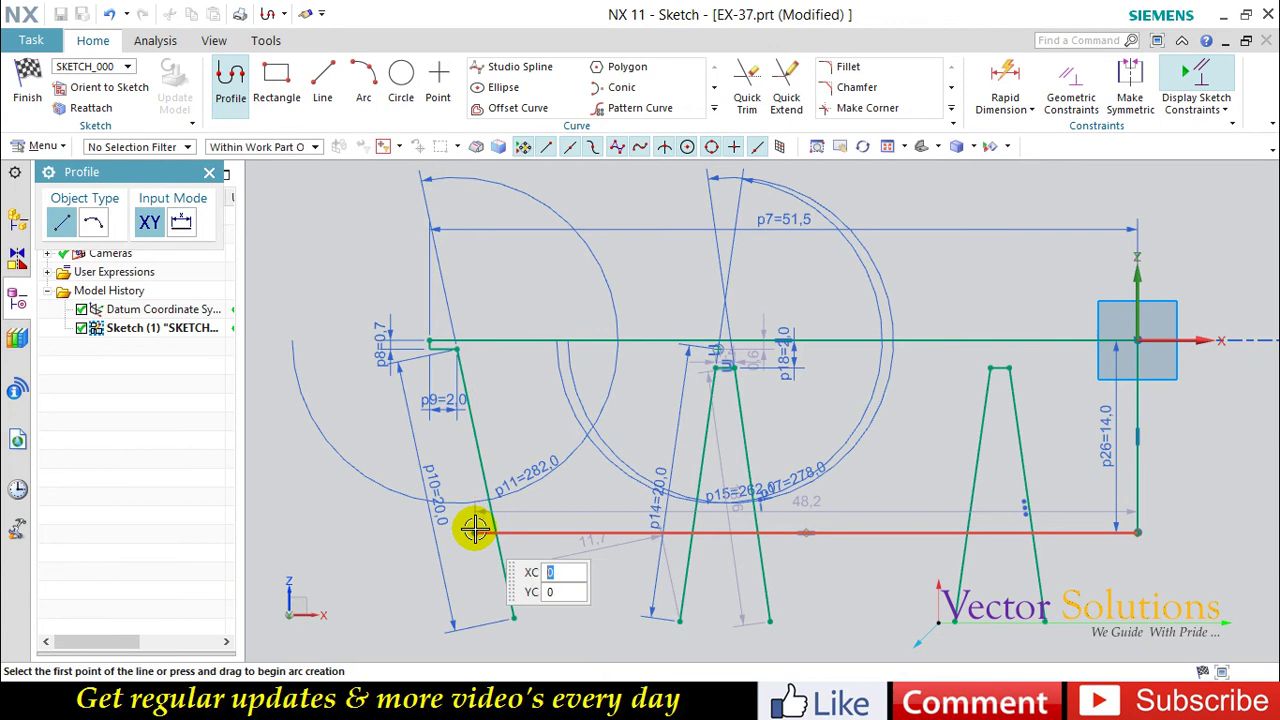
pyautogui.click(746, 100)
pyautogui.moveTo(1125, 562); pyautogui.dragTo(485, 535)
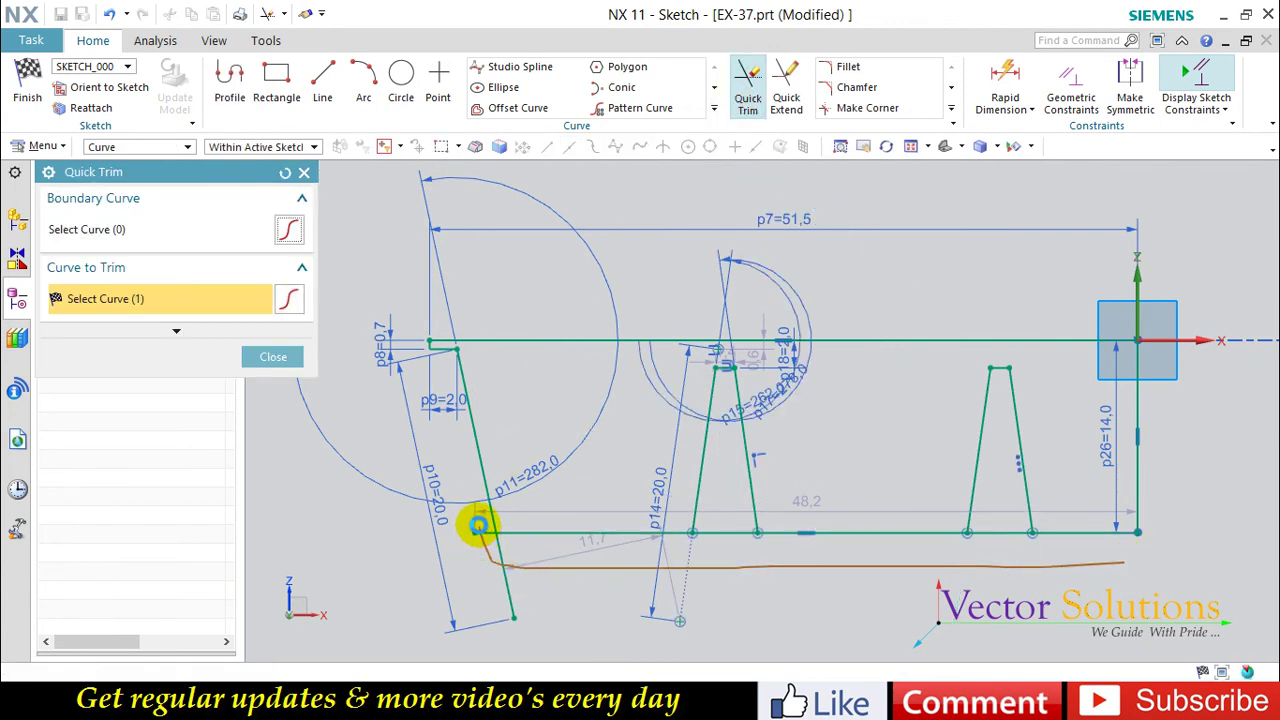
# - Trim the base line out beneath the leg pairs and delete the 14 mm vertical line
pyautogui.moveTo(722, 560); pyautogui.dragTo(738, 500)
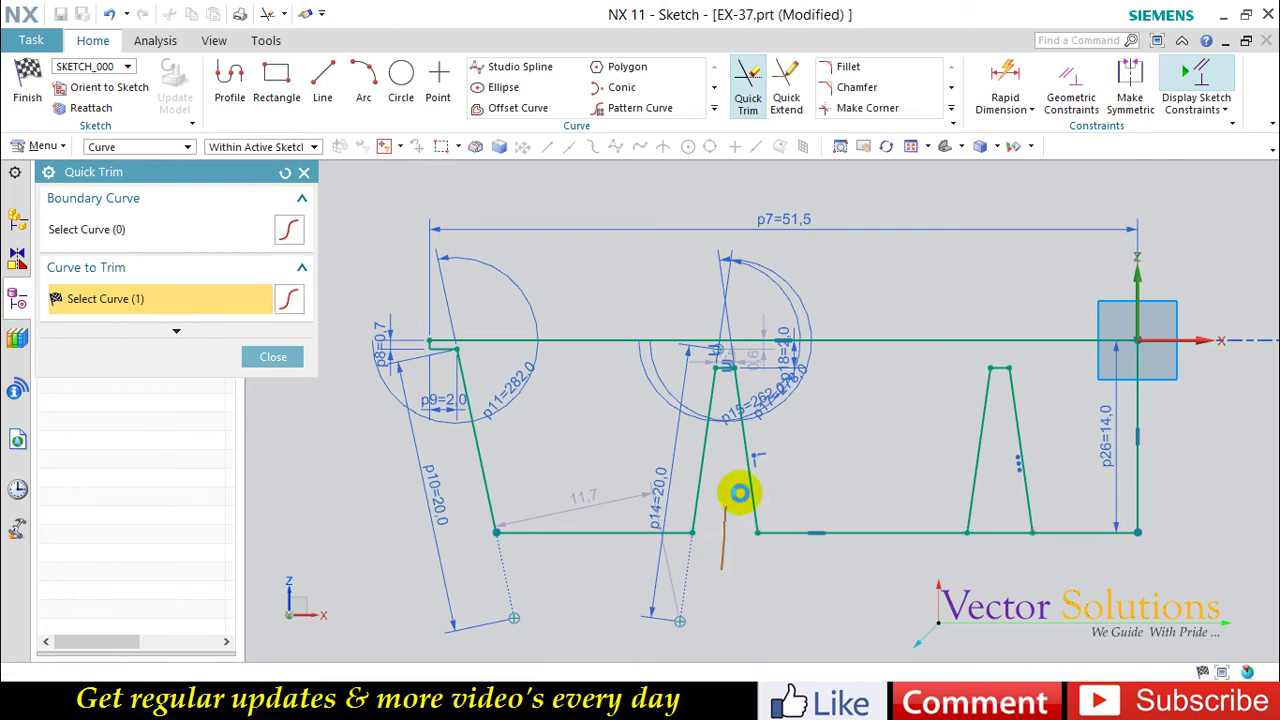
pyautogui.moveTo(993, 569); pyautogui.dragTo(1002, 517)
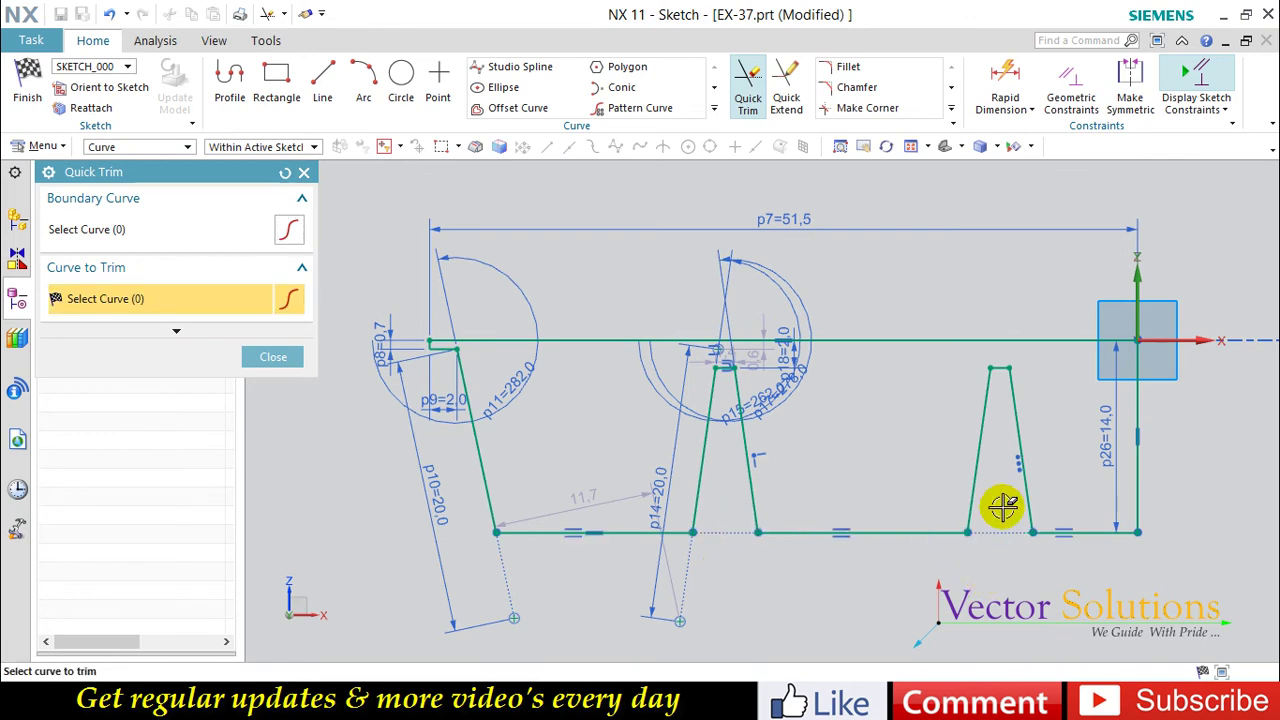
pyautogui.middleClick(1003, 507)
pyautogui.rightClick(1137, 398)
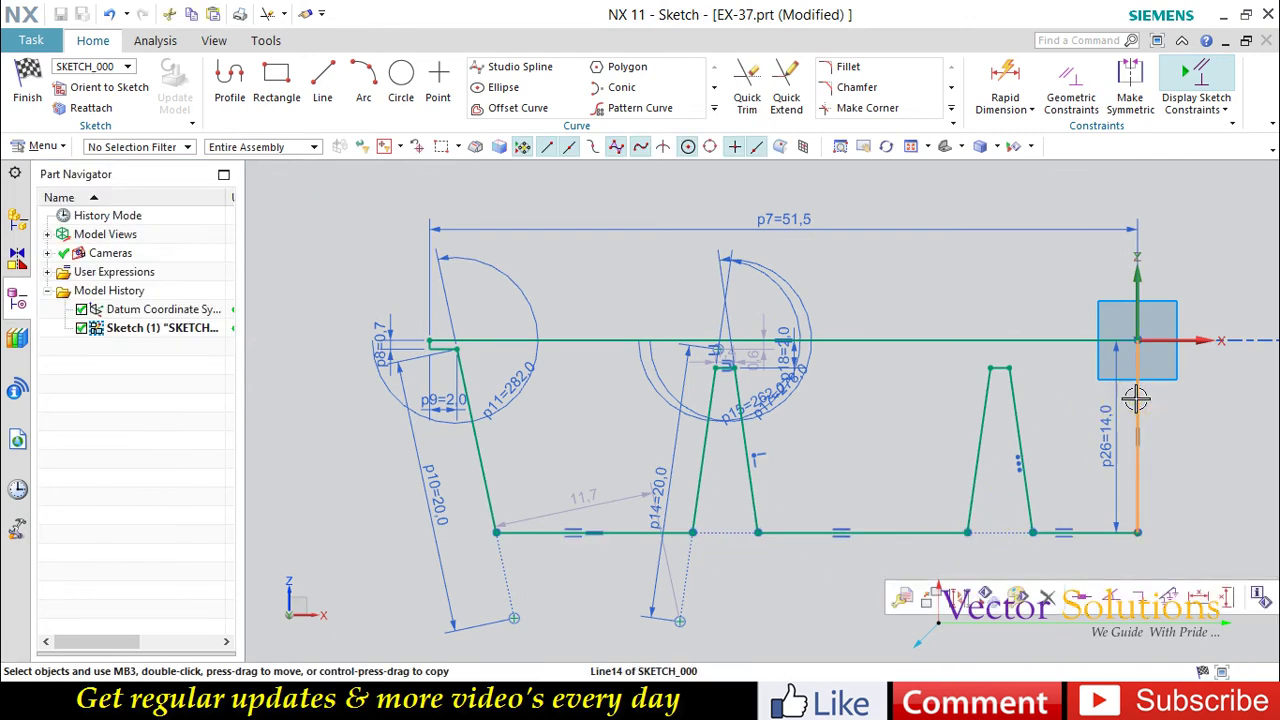
pyautogui.click(1137, 484)
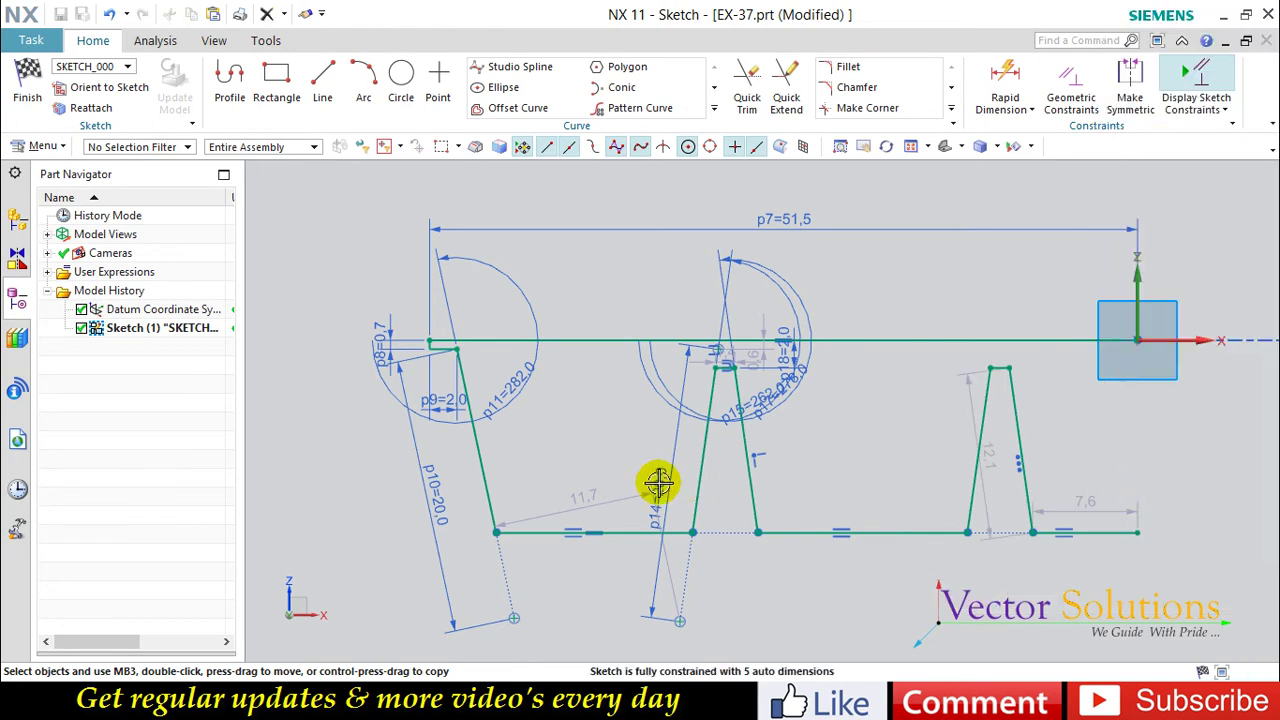
# - Set the selection filter to Curve and window-select the 13 half-profile curves
pyautogui.click(188, 147)
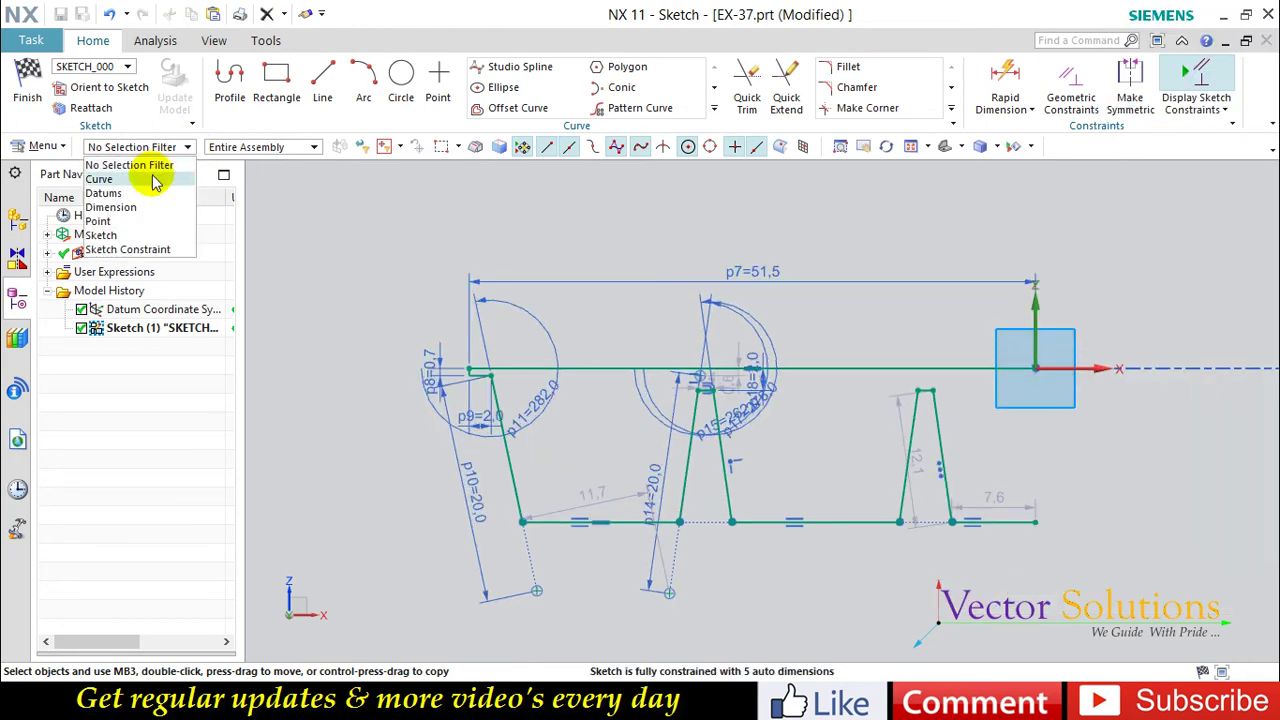
pyautogui.click(160, 179)
pyautogui.moveTo(372, 308); pyautogui.dragTo(1050, 612)
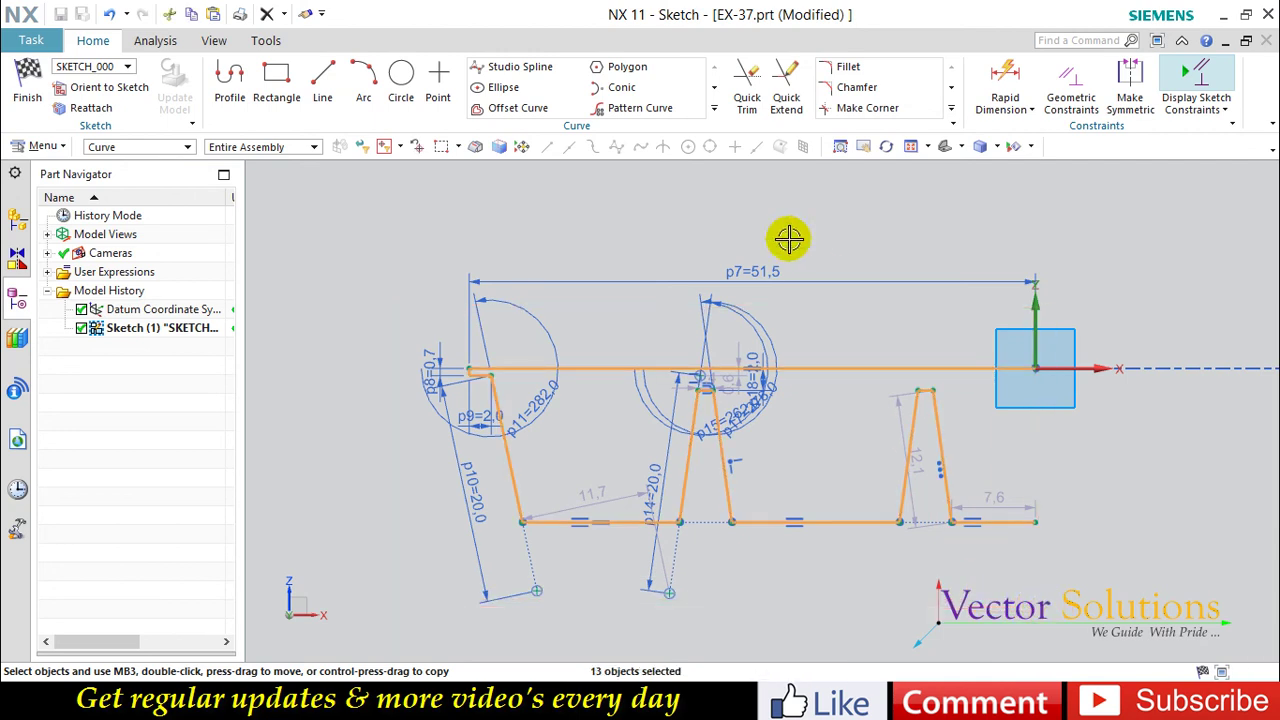
# - Mirror the half tray profile across the vertical sketch axis
pyautogui.click(713, 87)
pyautogui.click(510, 128)
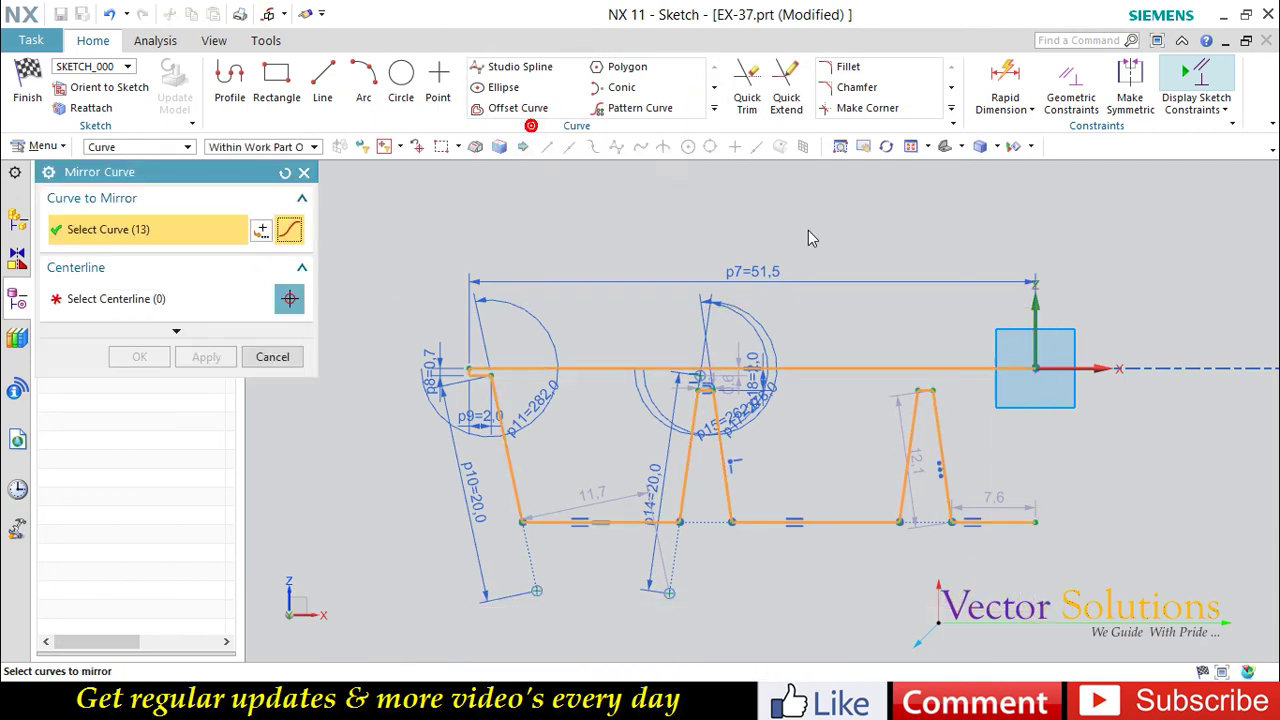
pyautogui.click(182, 306)
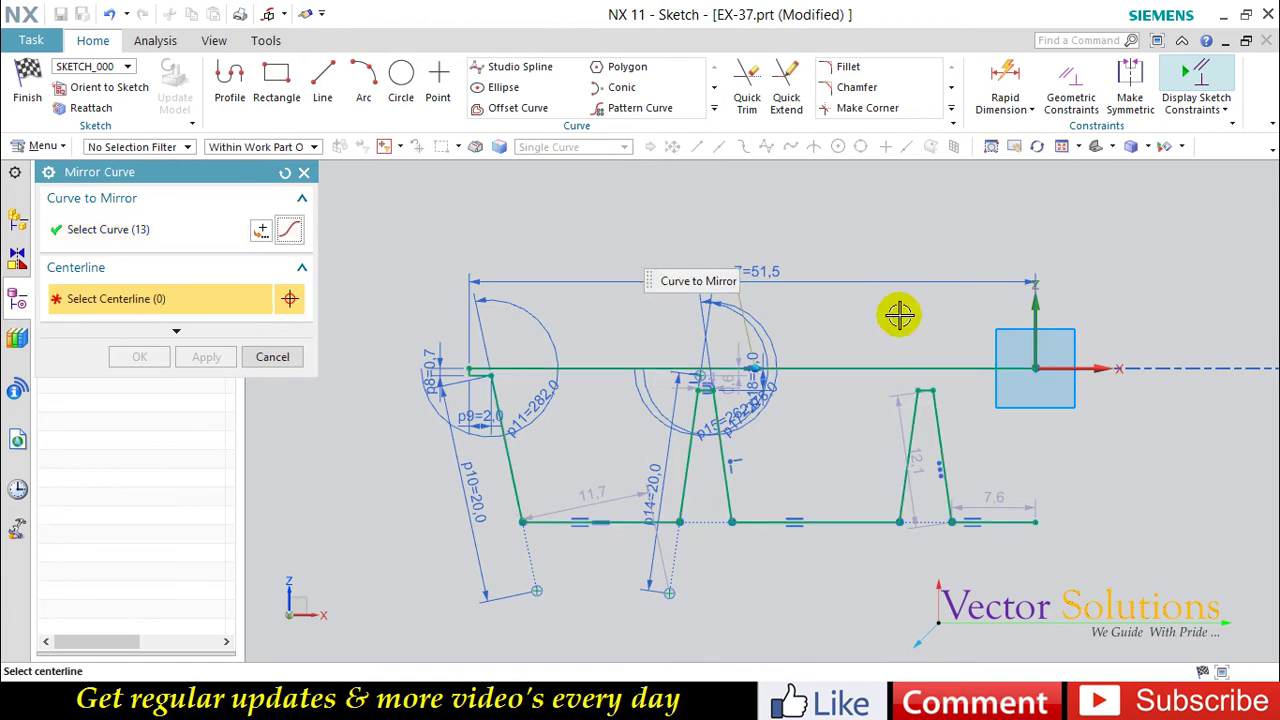
pyautogui.click(1034, 323)
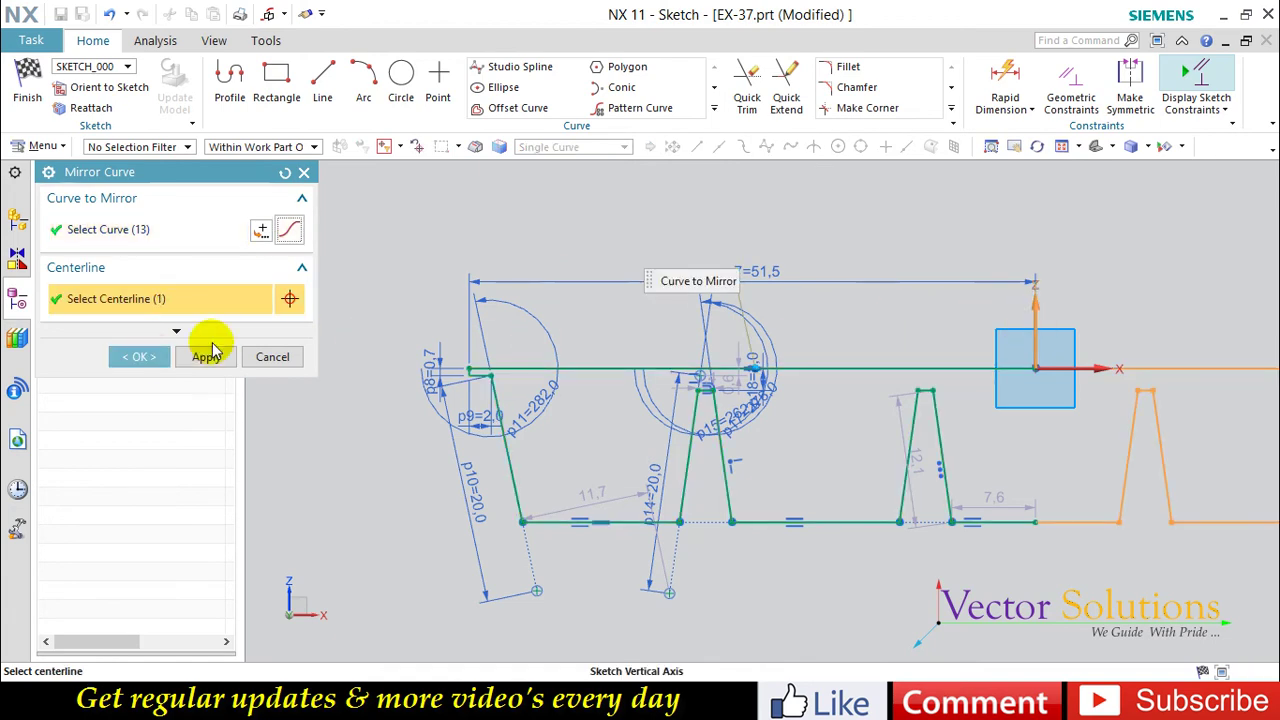
pyautogui.click(150, 357)
# - Copy all 26 curves of the full tray profile and finish the sketch
pyautogui.scroll(-1, 338, 277)
pyautogui.scroll(-1, 336, 278)
pyautogui.scroll(-1, 333, 280)
pyautogui.scroll(1, 333, 279)
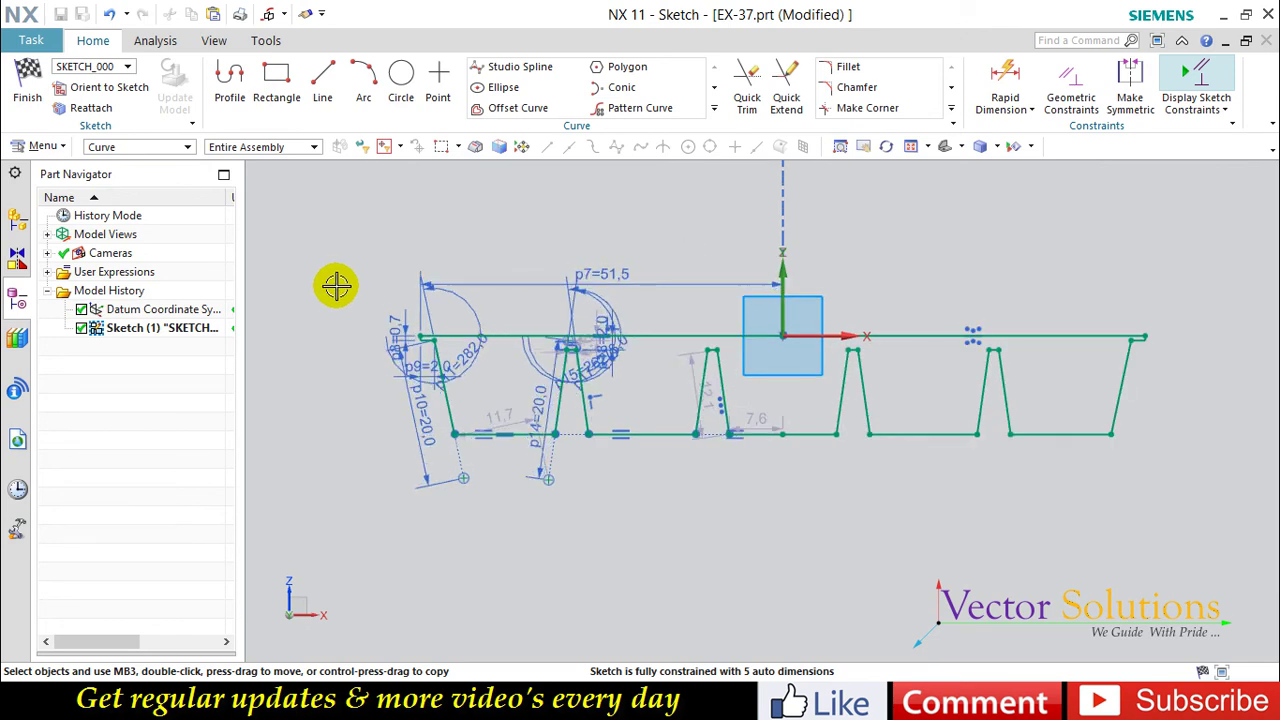
pyautogui.moveTo(344, 293); pyautogui.dragTo(1188, 492)
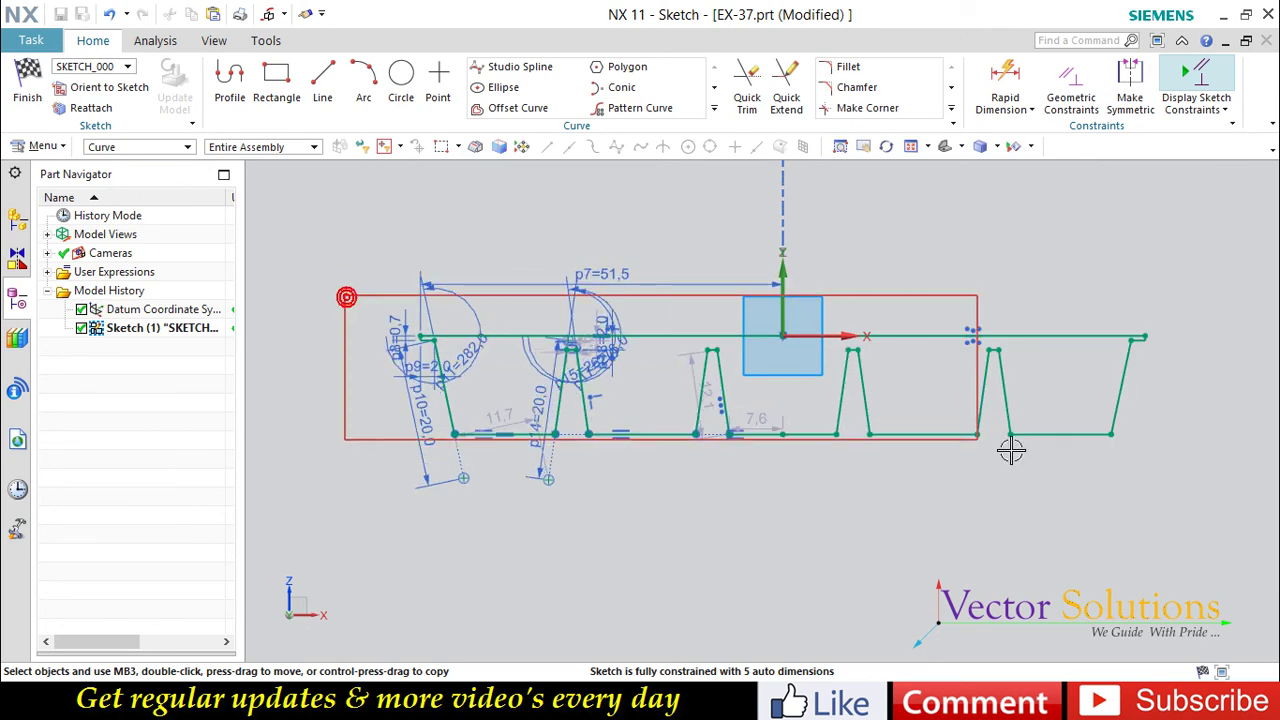
pyautogui.rightClick(1117, 380)
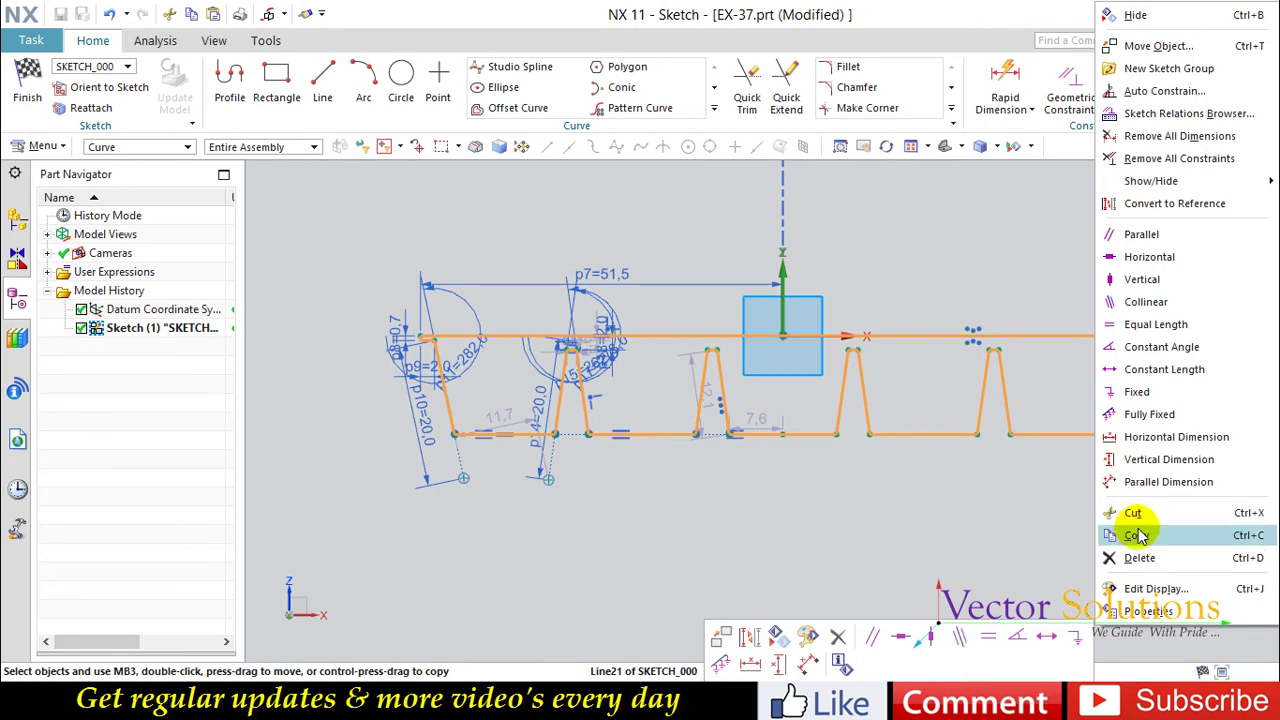
pyautogui.click(1139, 530)
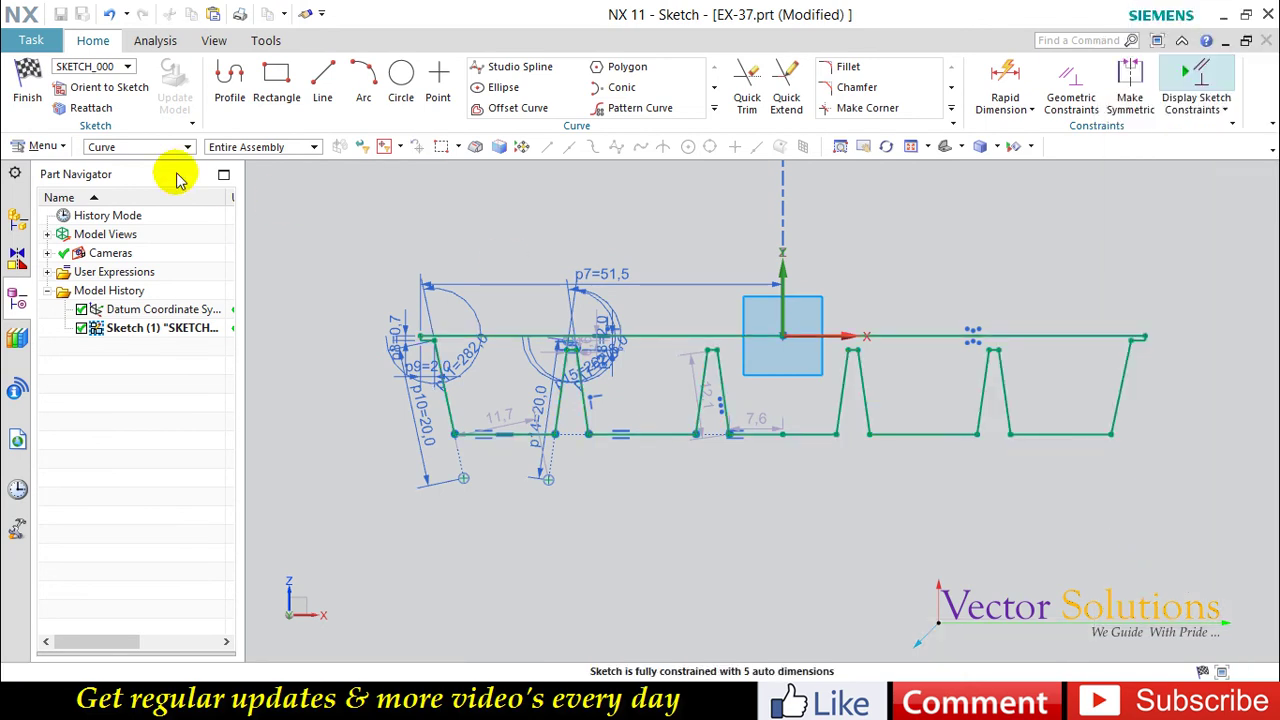
pyautogui.click(27, 85)
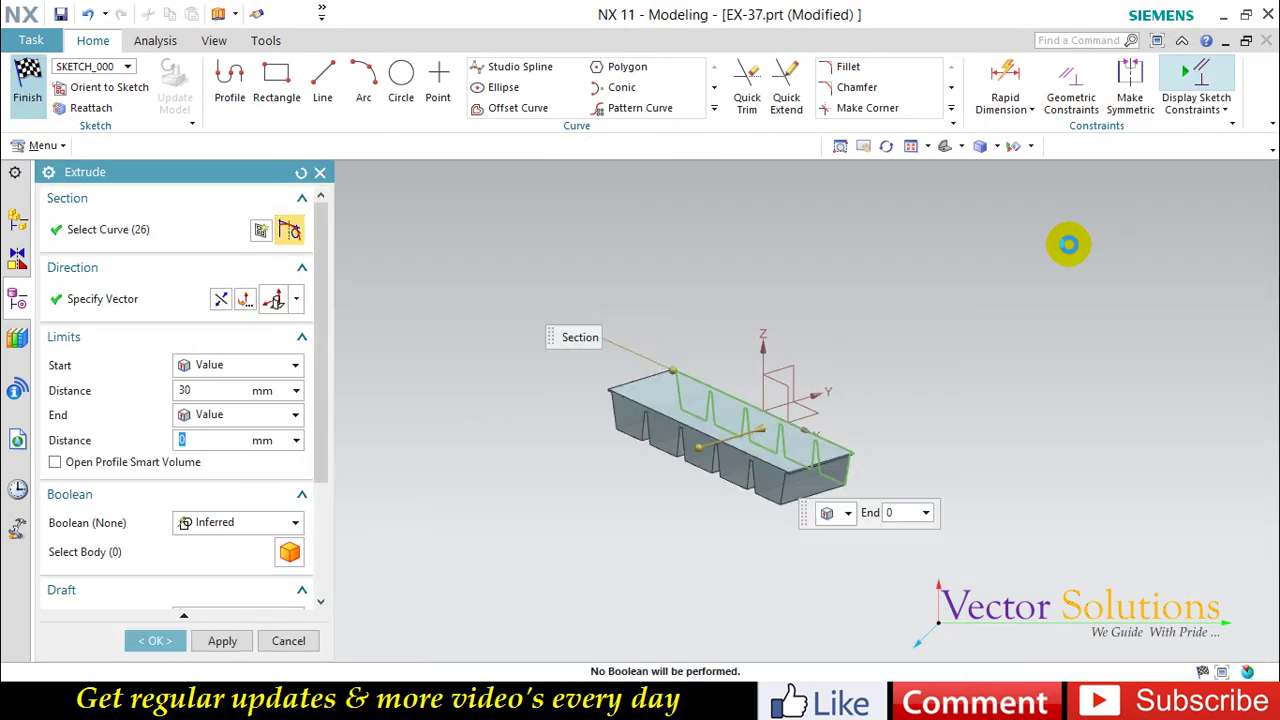
# - Extrude the tray profile with a symmetric 21.5 mm distance into a ribbed solid
pyautogui.click(235, 383)
pyautogui.click(240, 423)
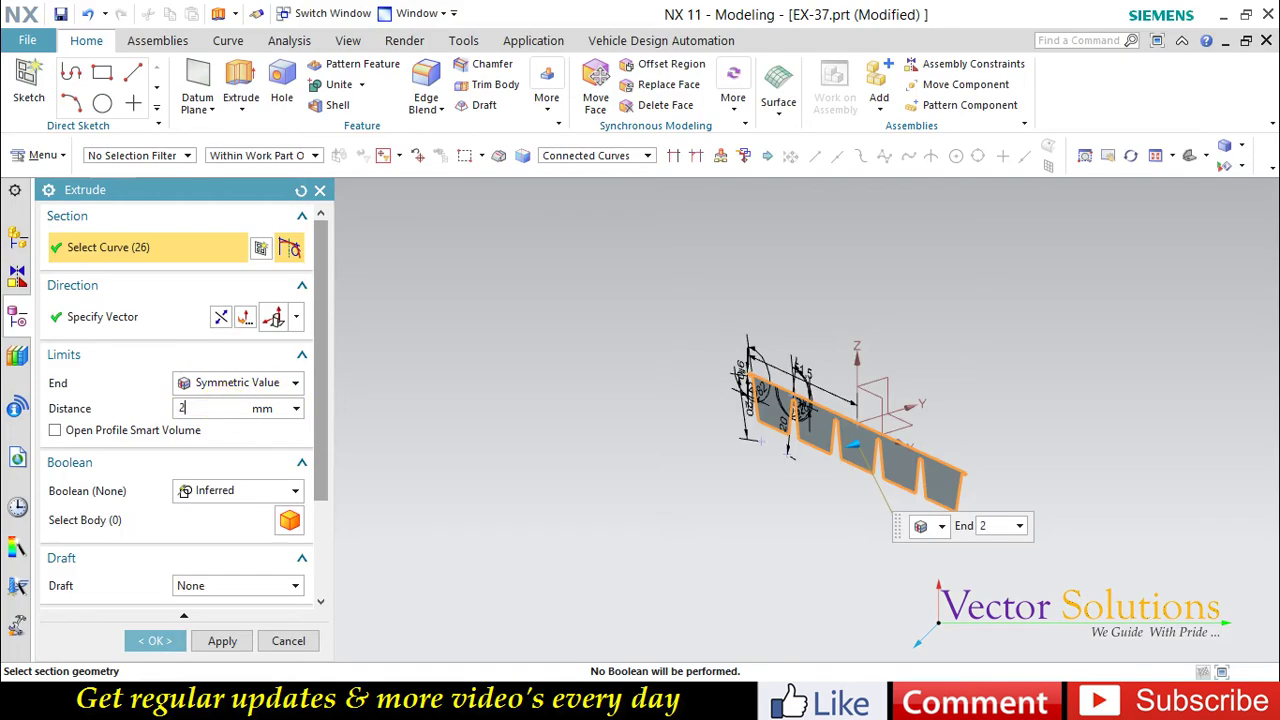
pyautogui.press('Return')
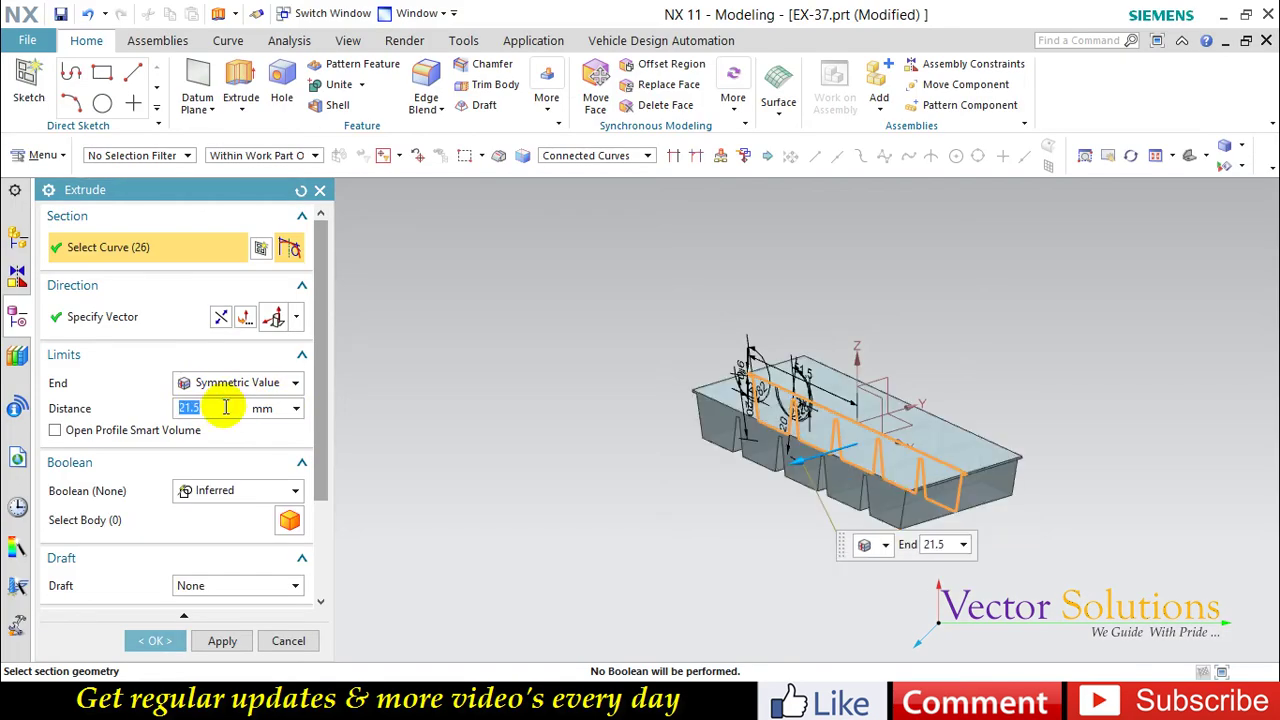
pyautogui.click(155, 640)
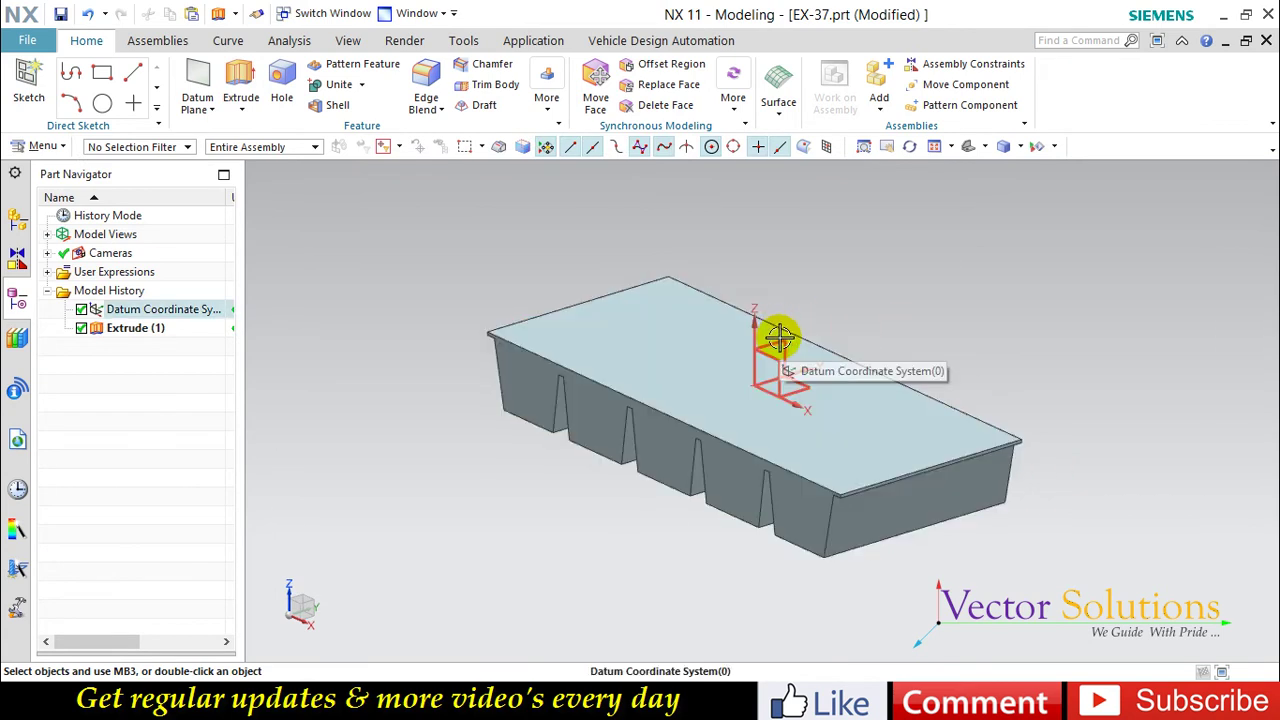
# - Start a new extrusion sketch on the YZ plane and paste the copied profile
pyautogui.click(240, 80)
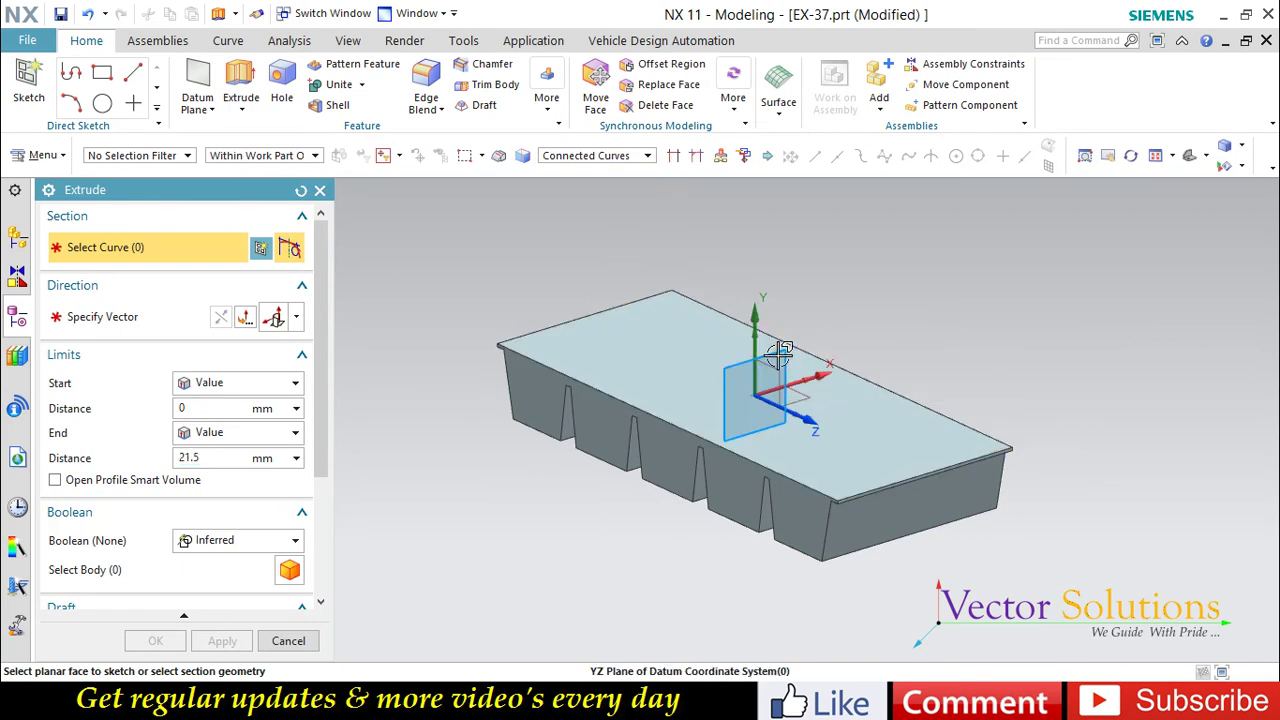
pyautogui.click(779, 354)
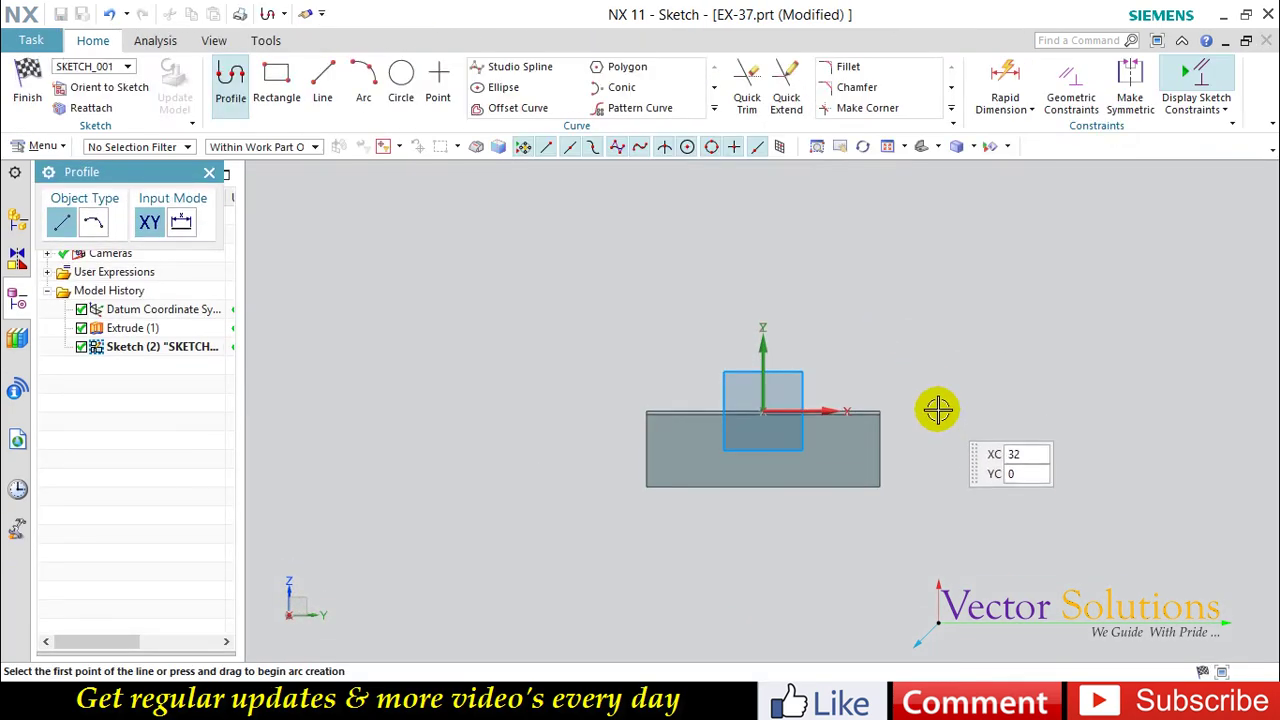
pyautogui.rightClick(937, 408)
pyautogui.click(957, 354)
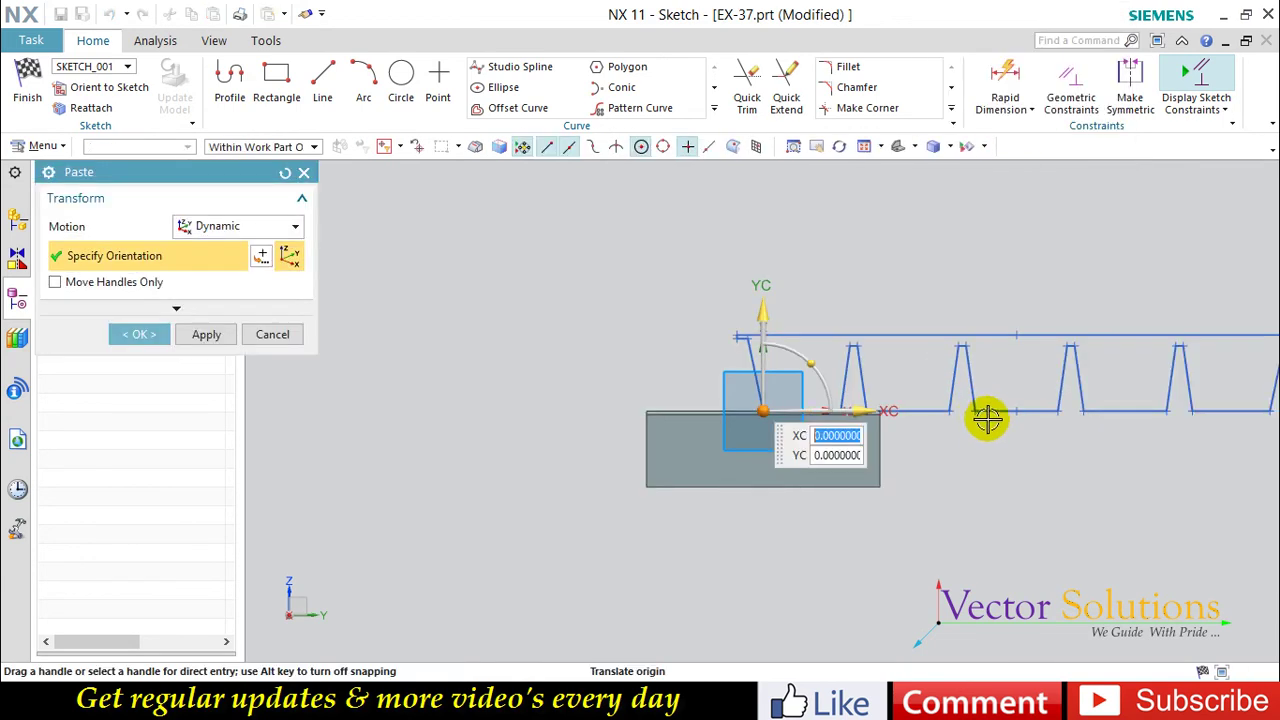
# - Move the pasted profile point to point from its endpoint onto the sketch origin
pyautogui.scroll(1, 971, 466)
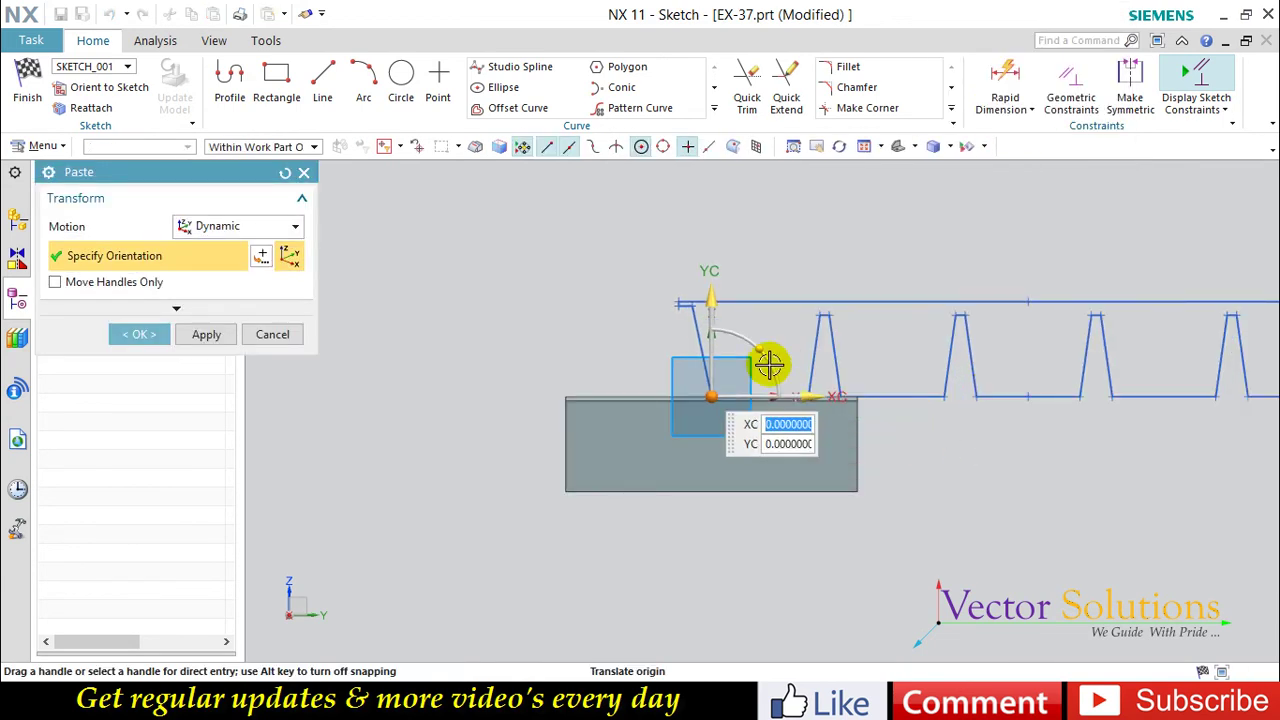
pyautogui.click(250, 227)
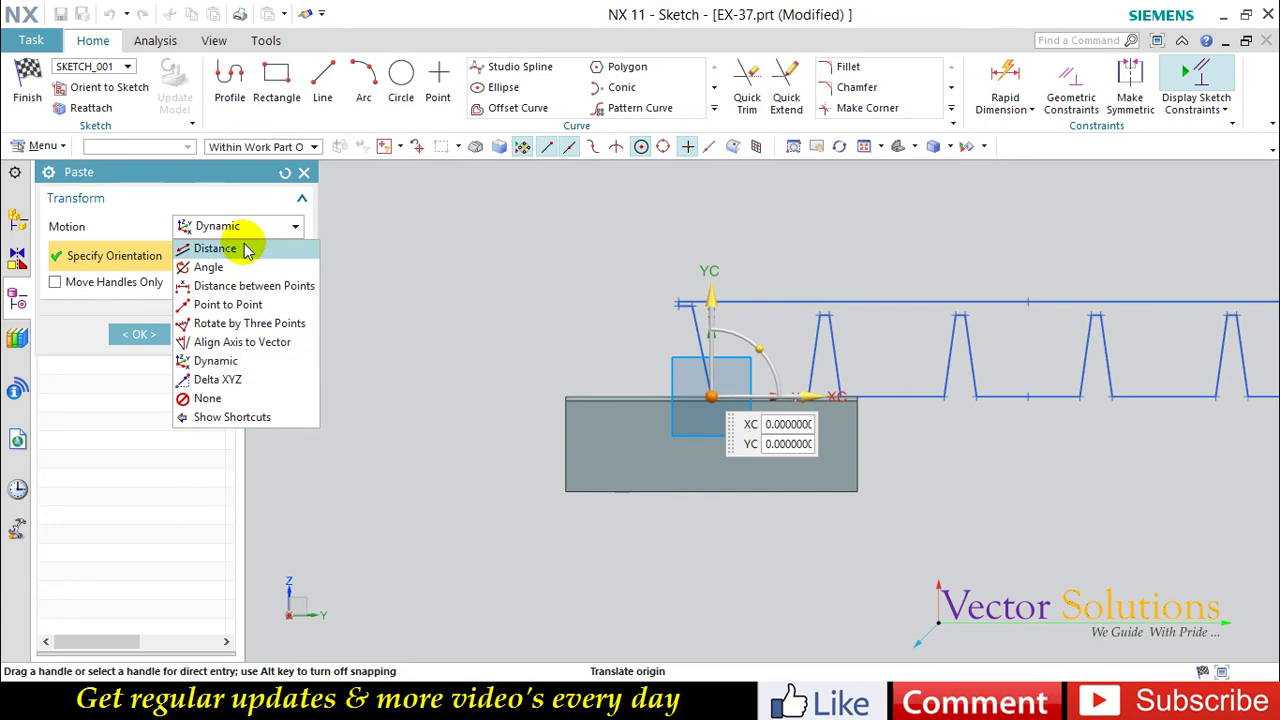
pyautogui.click(230, 305)
pyautogui.click(1012, 304)
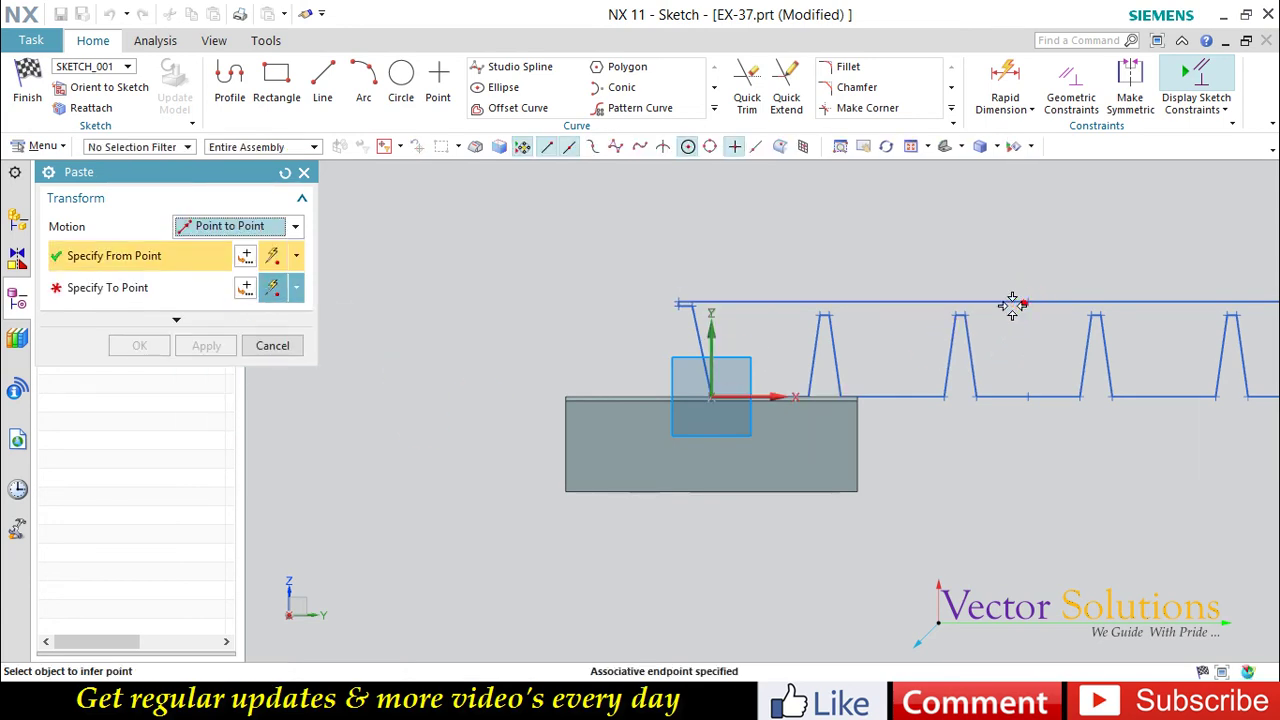
pyautogui.click(710, 398)
pyautogui.click(160, 346)
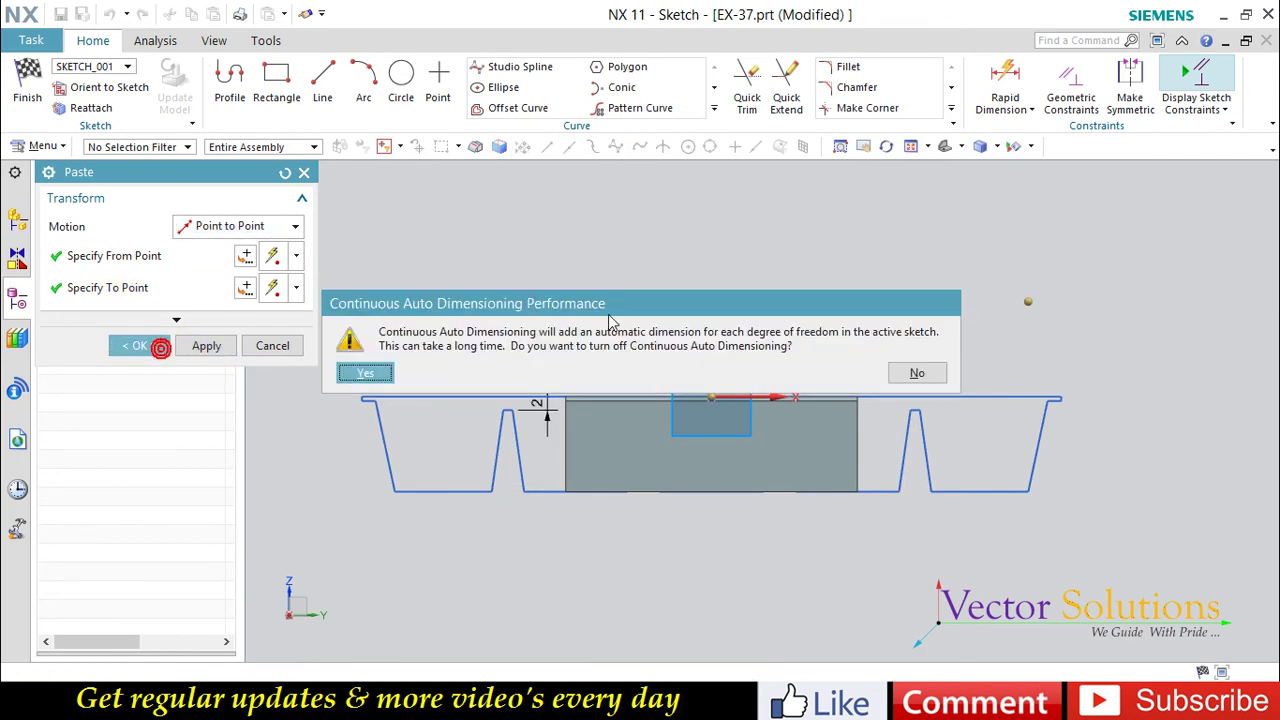
pyautogui.click(363, 373)
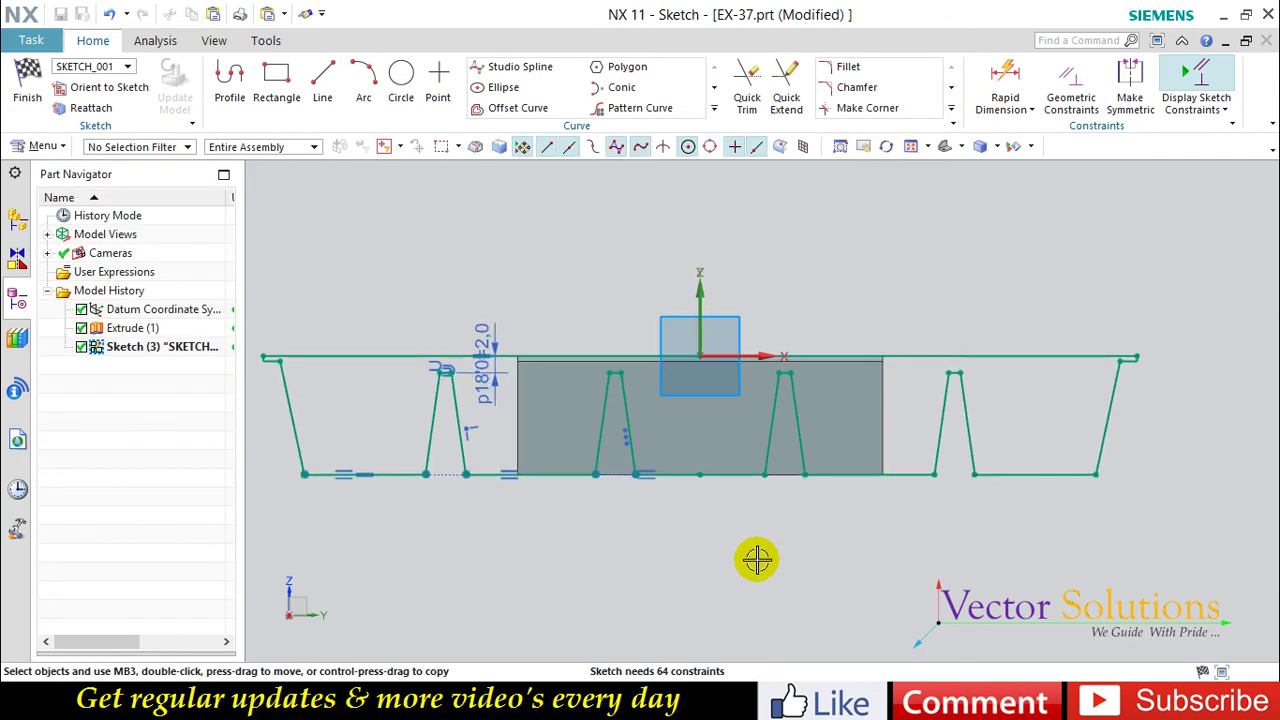
# - Quick Trim the crossed inner rib legs and the middle bottom segments
pyautogui.click(746, 88)
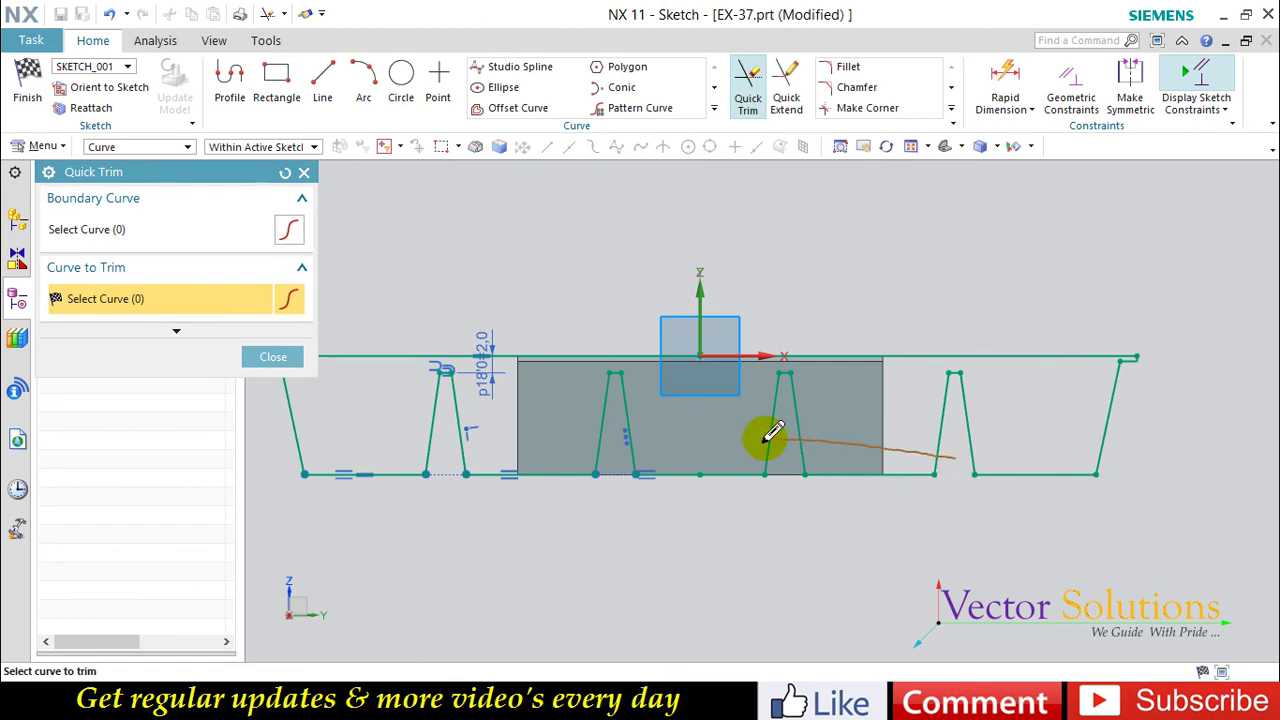
pyautogui.moveTo(770, 435); pyautogui.dragTo(445, 434)
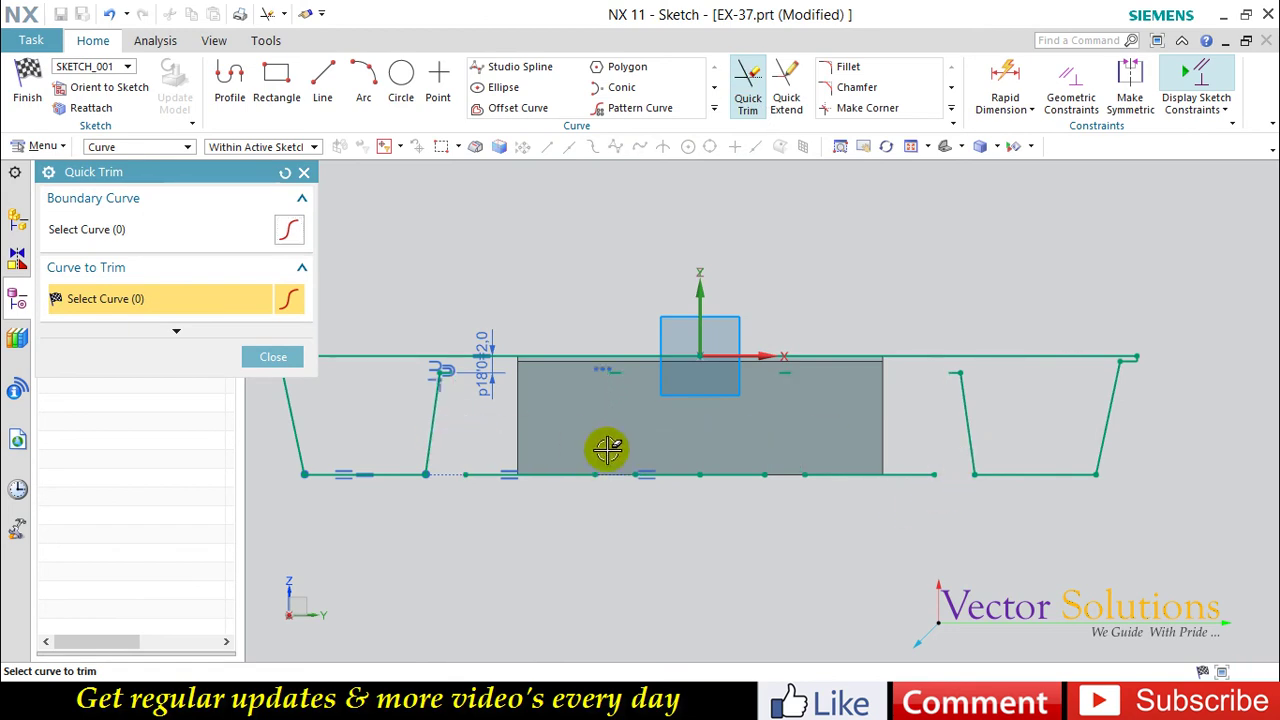
pyautogui.moveTo(613, 487); pyautogui.dragTo(673, 500)
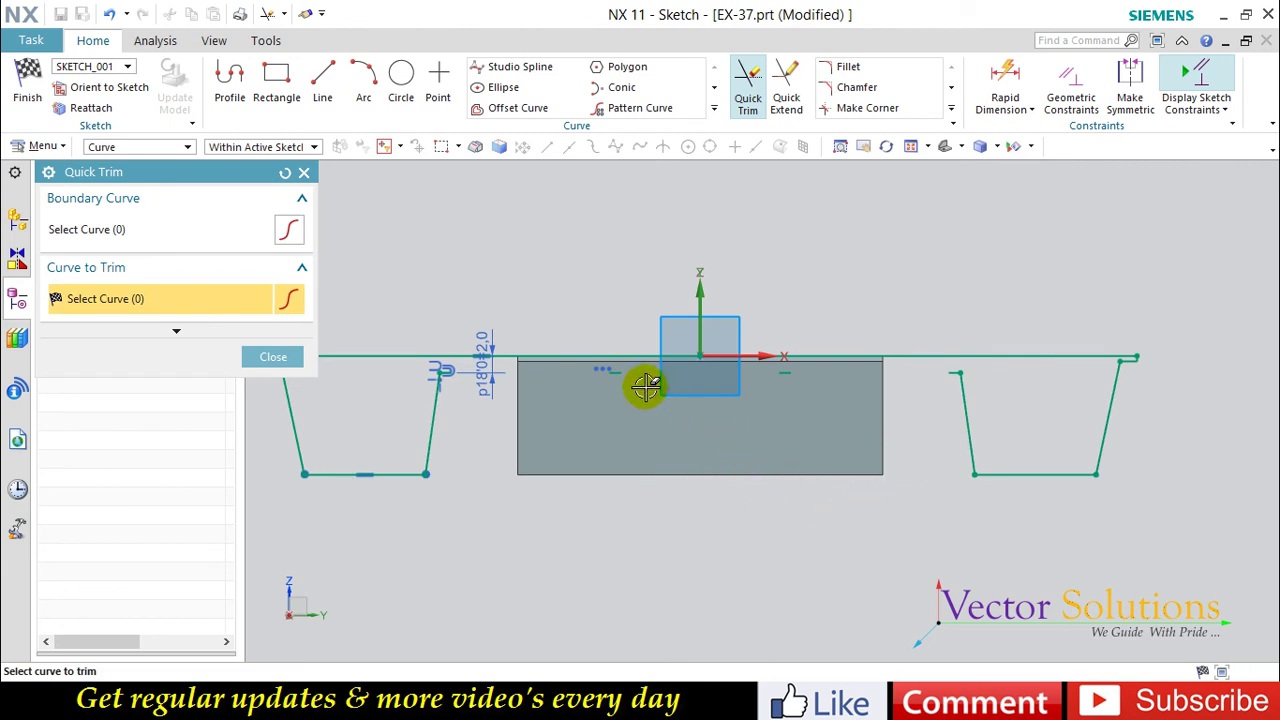
pyautogui.scroll(2, 624, 380)
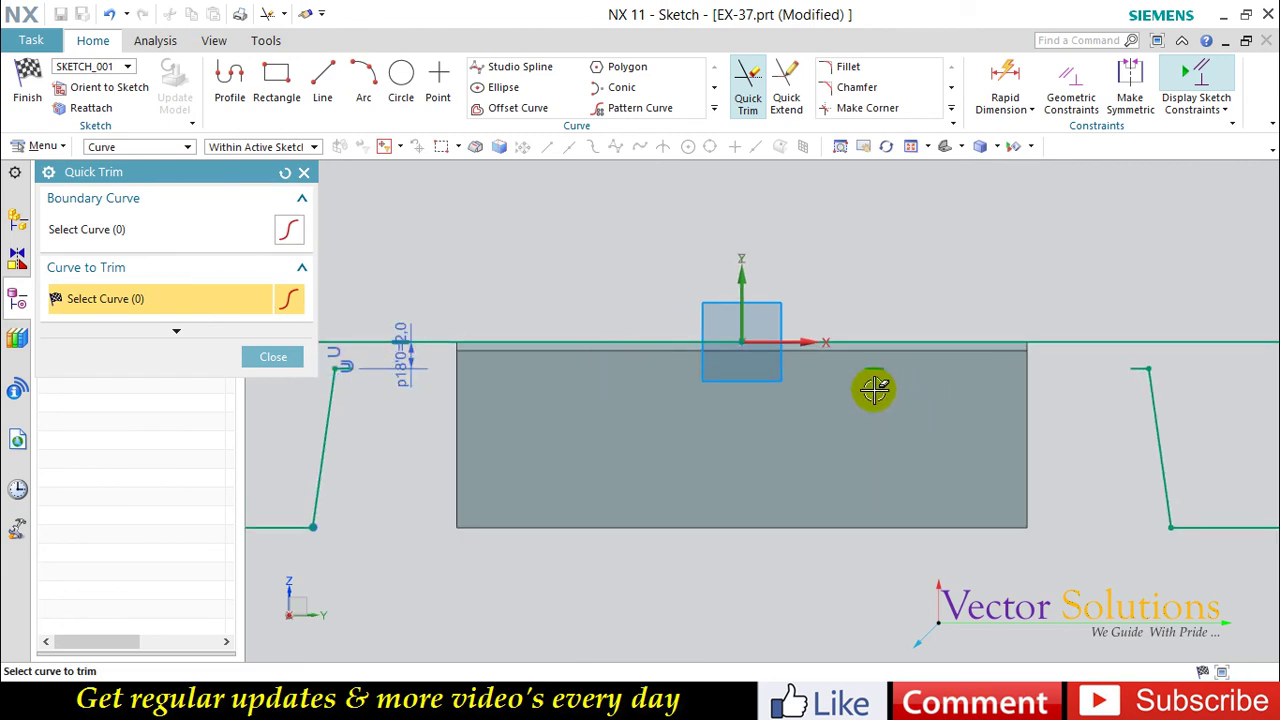
pyautogui.scroll(-2, 934, 475)
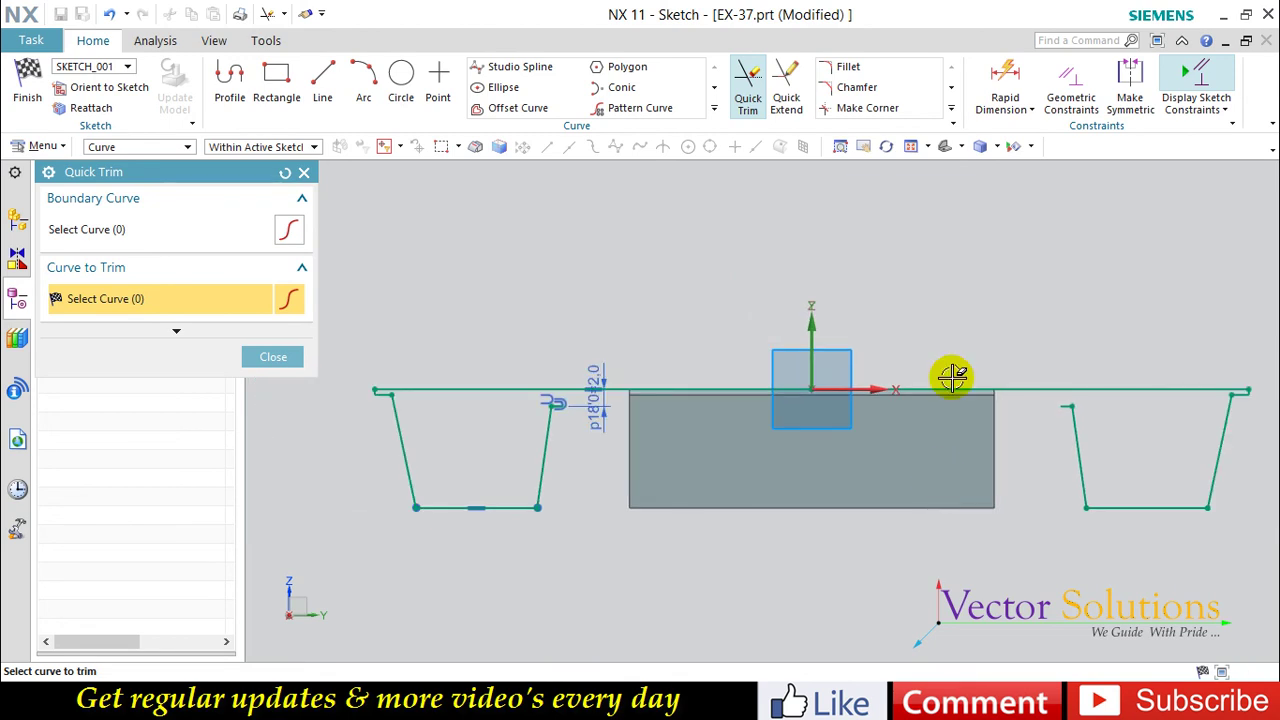
pyautogui.scroll(2, 1050, 413)
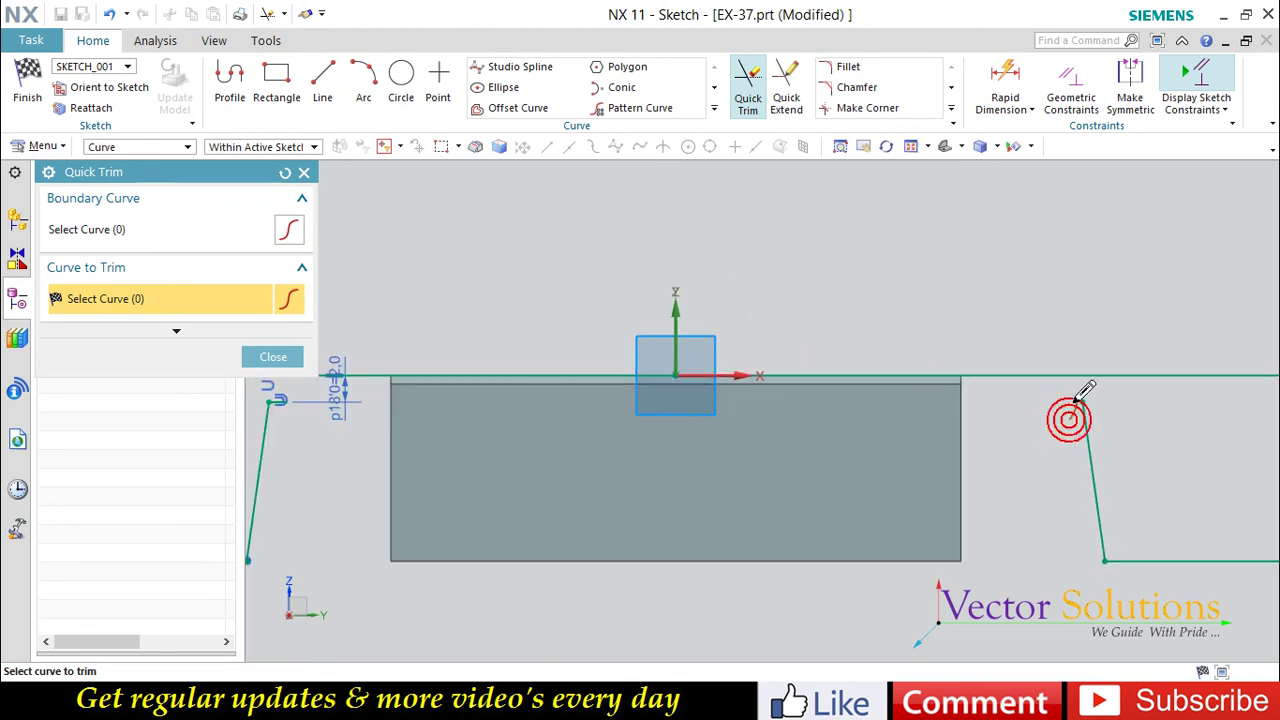
pyautogui.scroll(-1, 909, 420)
pyautogui.scroll(-1, 880, 380)
pyautogui.middleClick(873, 333)
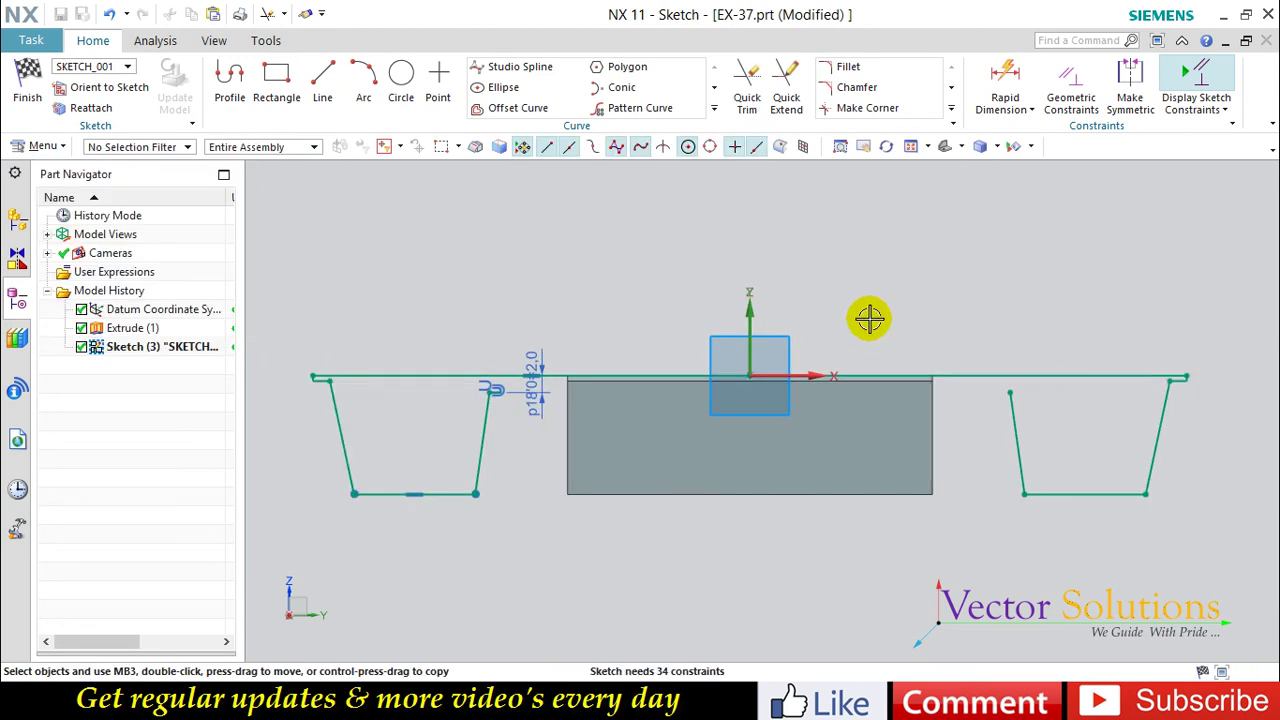
# - Dimension the right and left top lines at 21.5 (p33 and p34)
pyautogui.click(1005, 78)
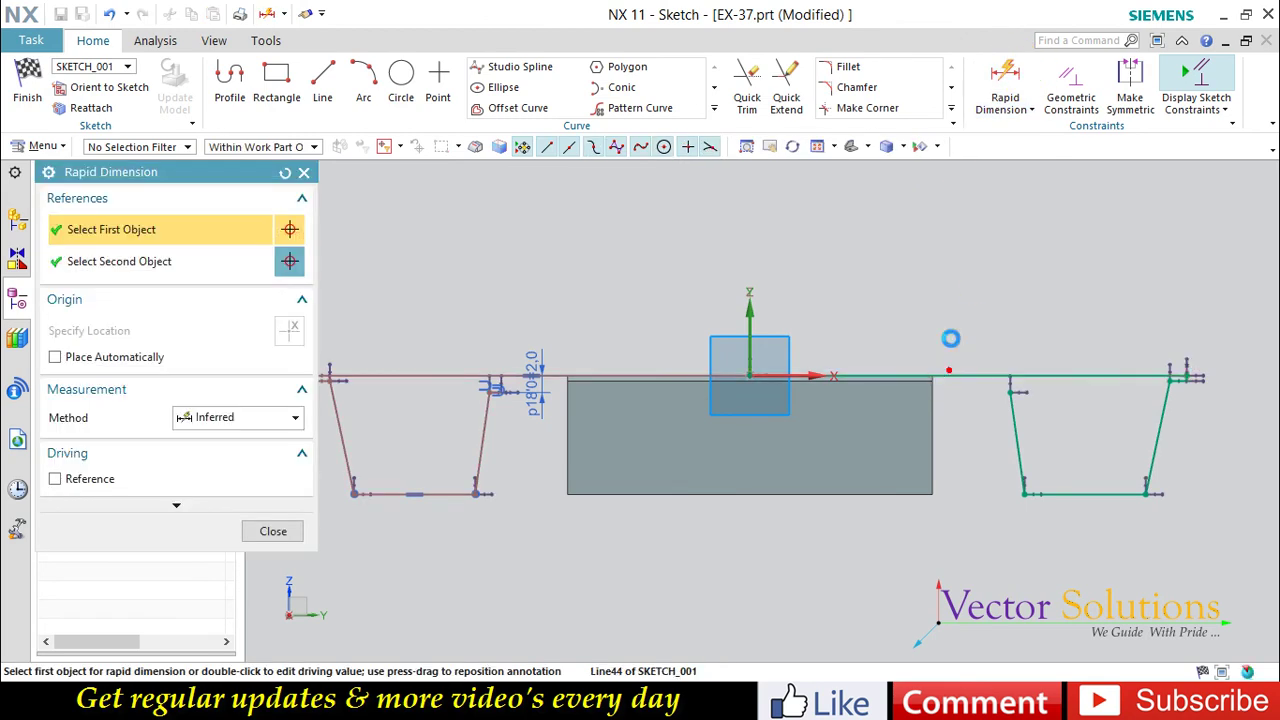
pyautogui.click(950, 375)
pyautogui.click(1037, 272)
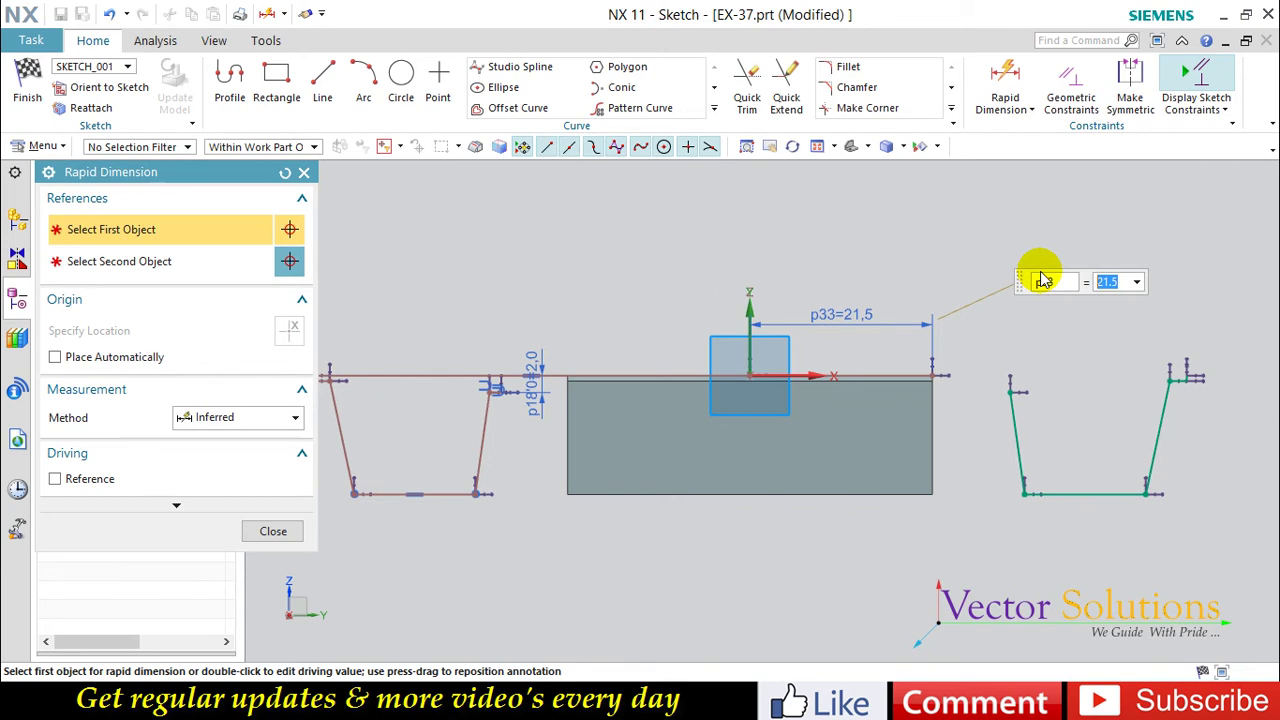
pyautogui.click(447, 372)
pyautogui.click(572, 288)
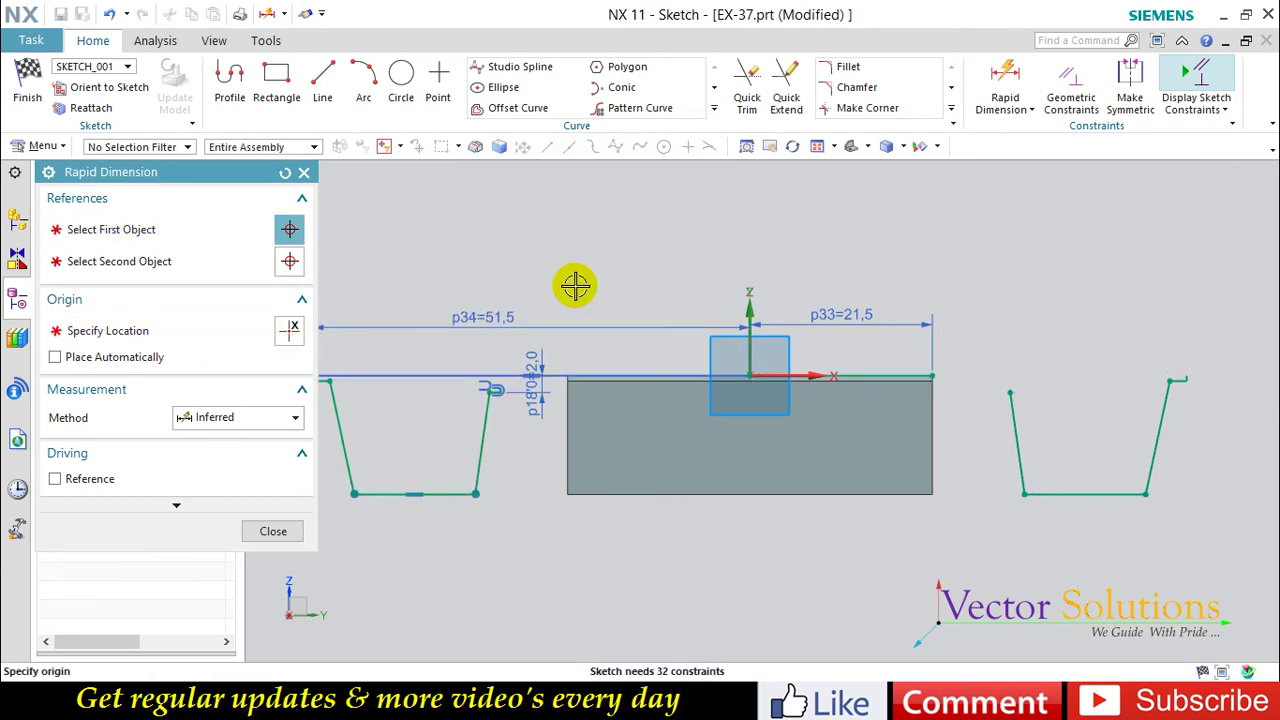
pyautogui.write('21,5')
pyautogui.press('Return')
pyautogui.press('Escape')
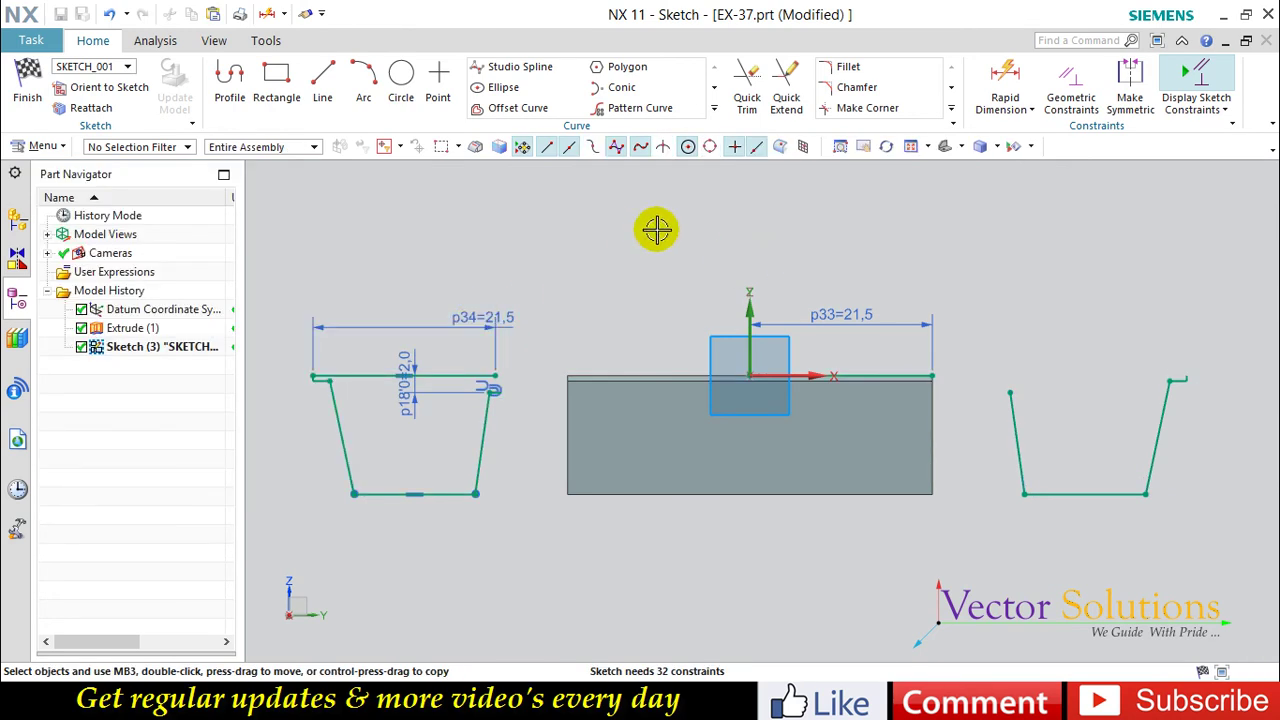
# - Move the left cavity profile so its top-right corner sits on the block's top-centre origin
pyautogui.moveTo(399, 372); pyautogui.dragTo(516, 515)
pyautogui.click(714, 108)
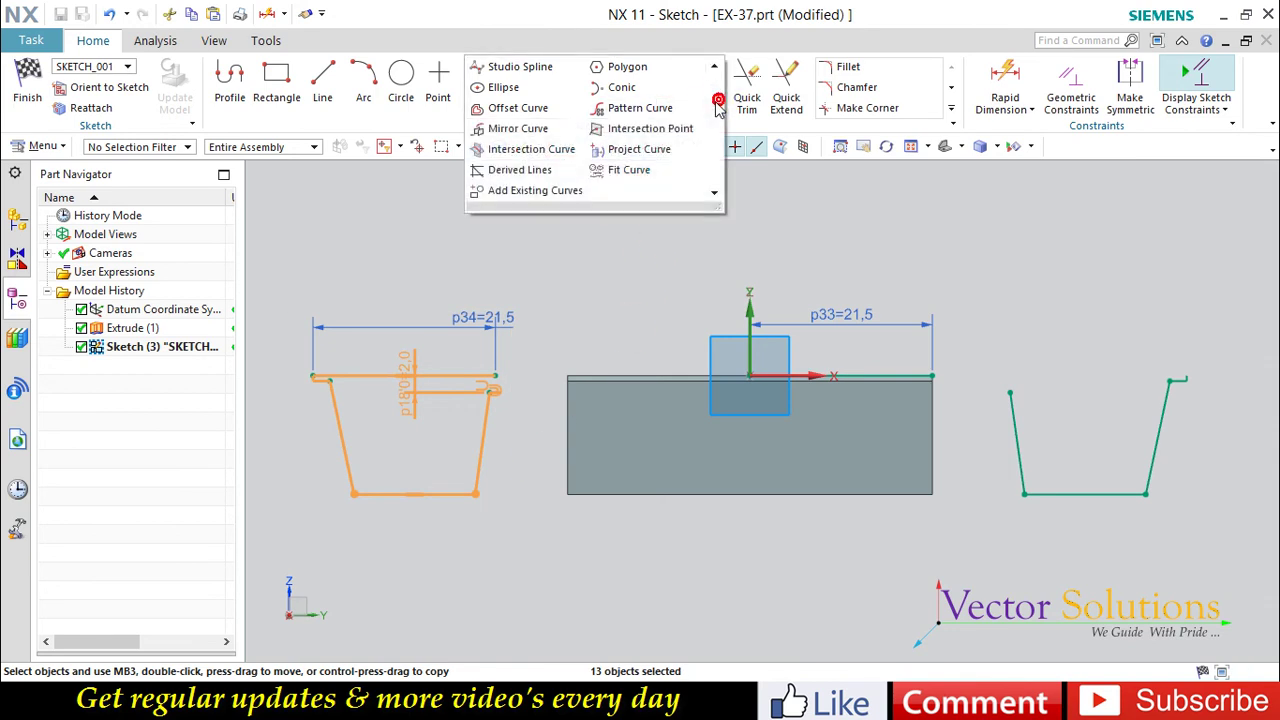
pyautogui.click(951, 107)
pyautogui.click(893, 152)
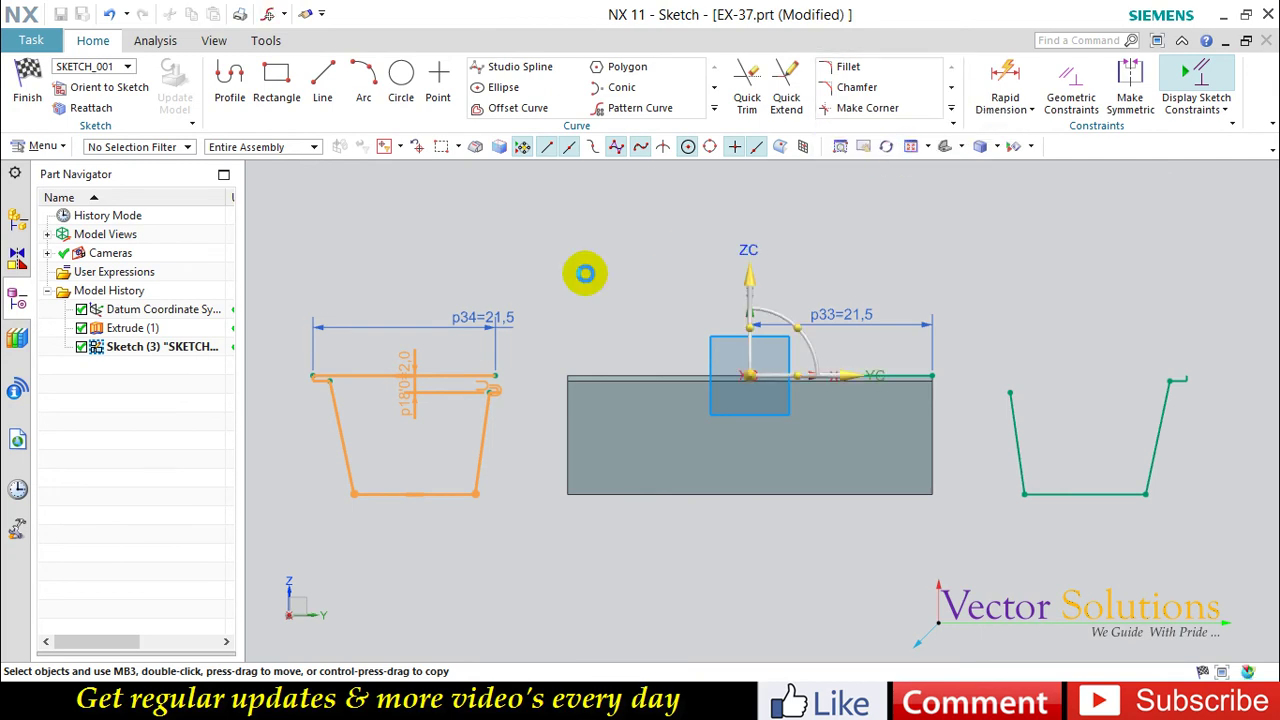
pyautogui.moveTo(585, 273); pyautogui.dragTo(337, 517)
pyautogui.click(279, 530)
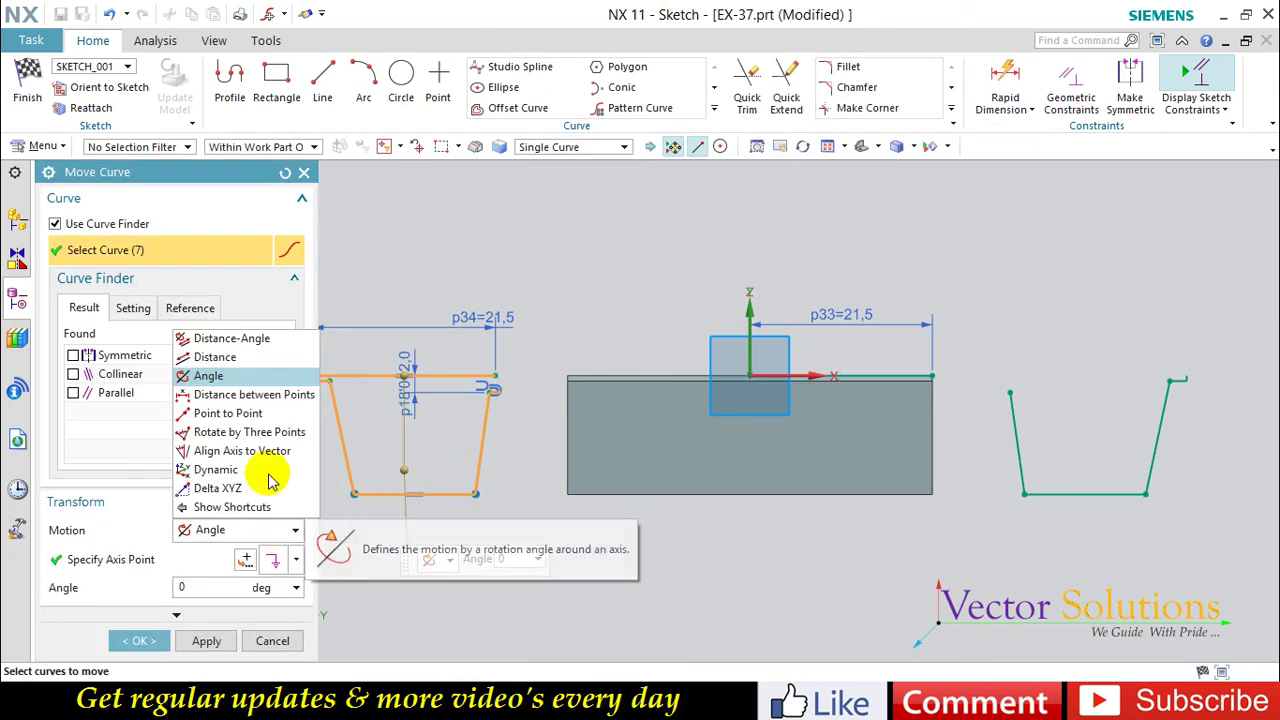
pyautogui.click(240, 412)
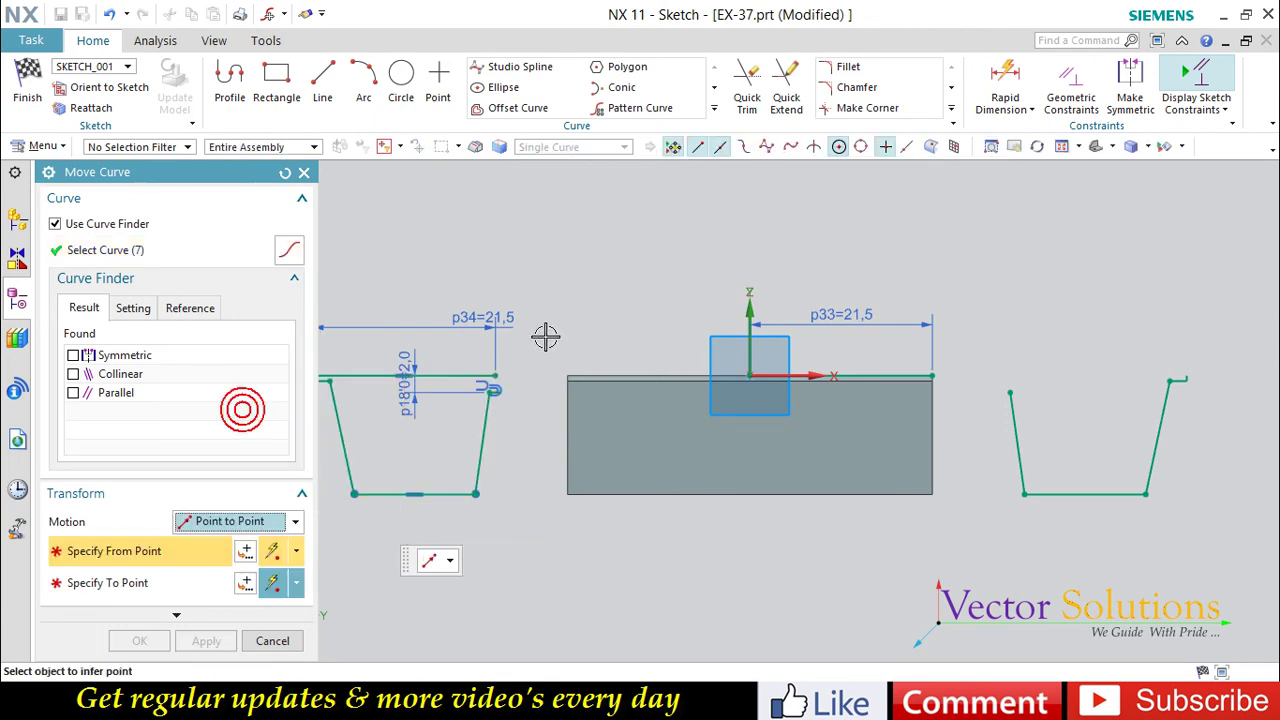
pyautogui.click(493, 376)
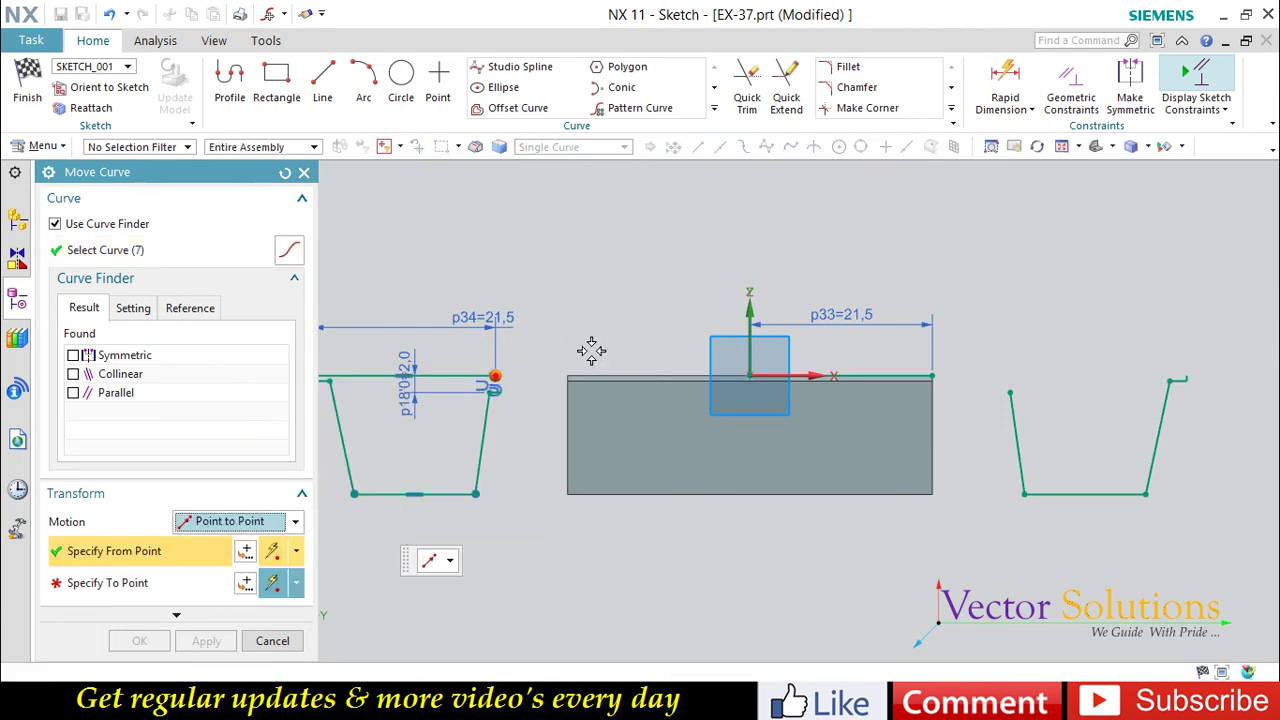
pyautogui.click(748, 374)
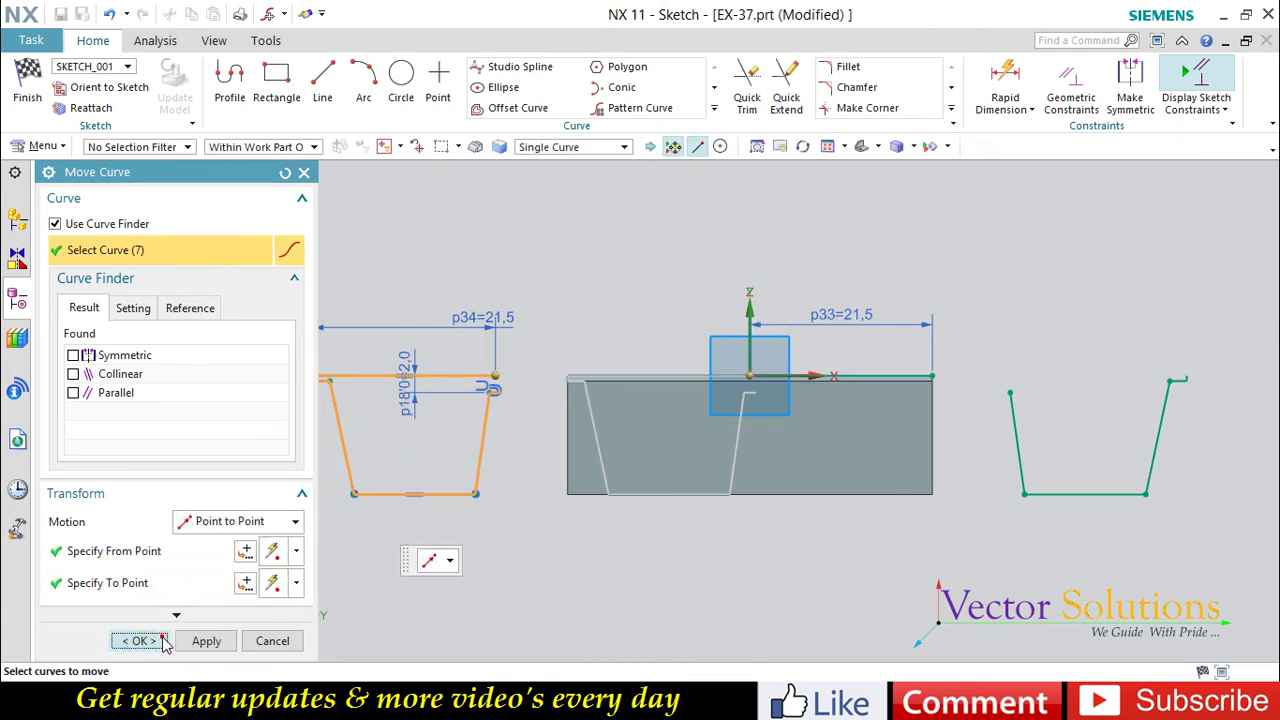
pyautogui.click(139, 641)
# - Move the right cavity profile so its top-left corner meets the central rib top
pyautogui.click(951, 108)
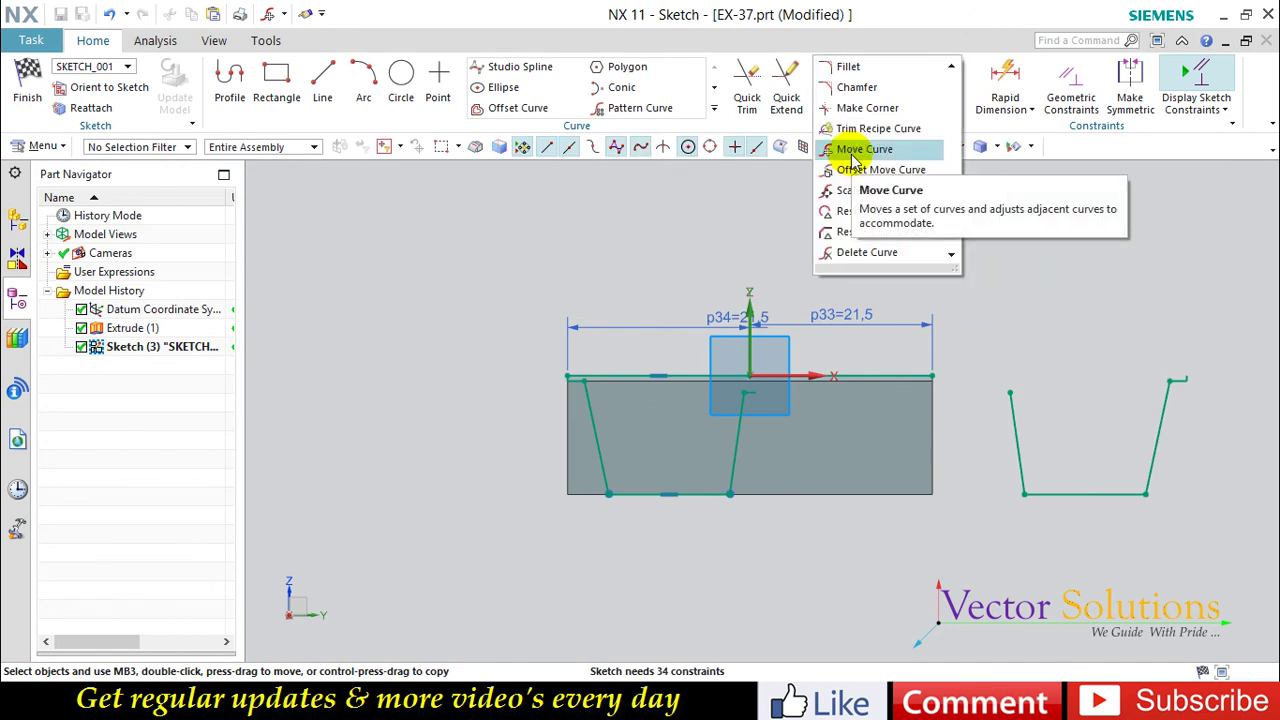
pyautogui.click(855, 152)
pyautogui.moveTo(979, 338); pyautogui.dragTo(1211, 531)
pyautogui.click(165, 551)
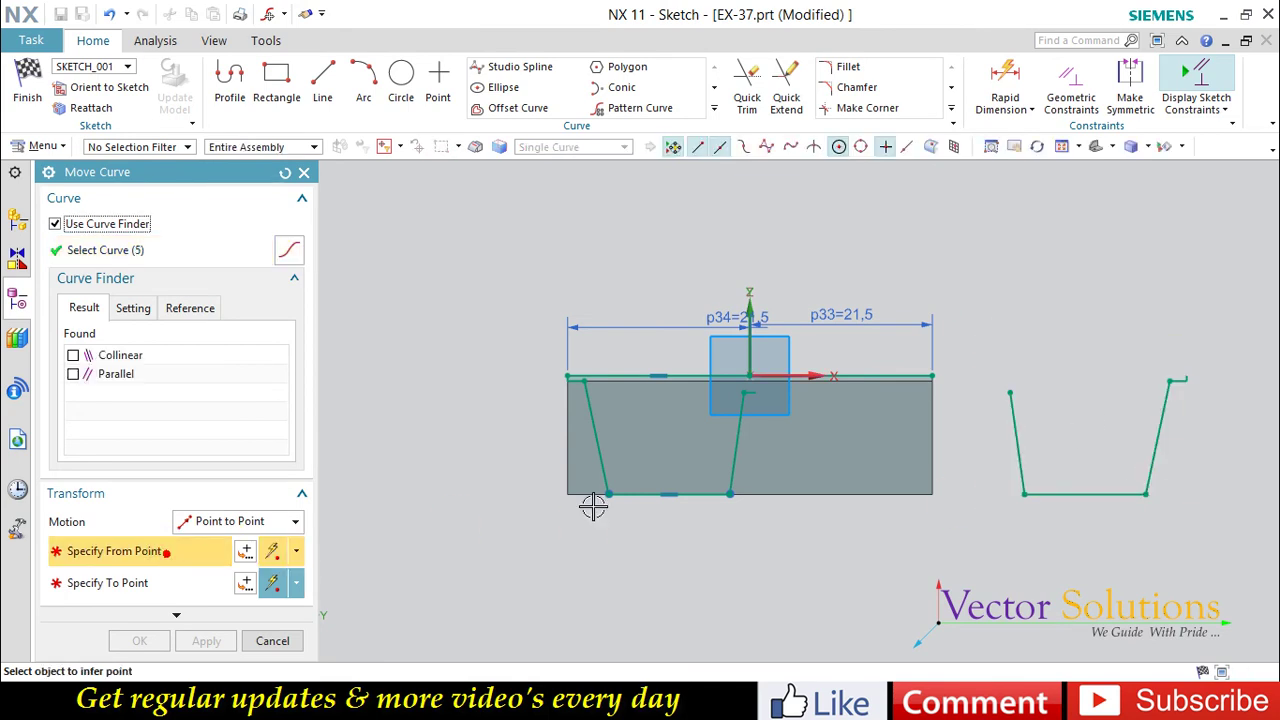
pyautogui.click(1010, 393)
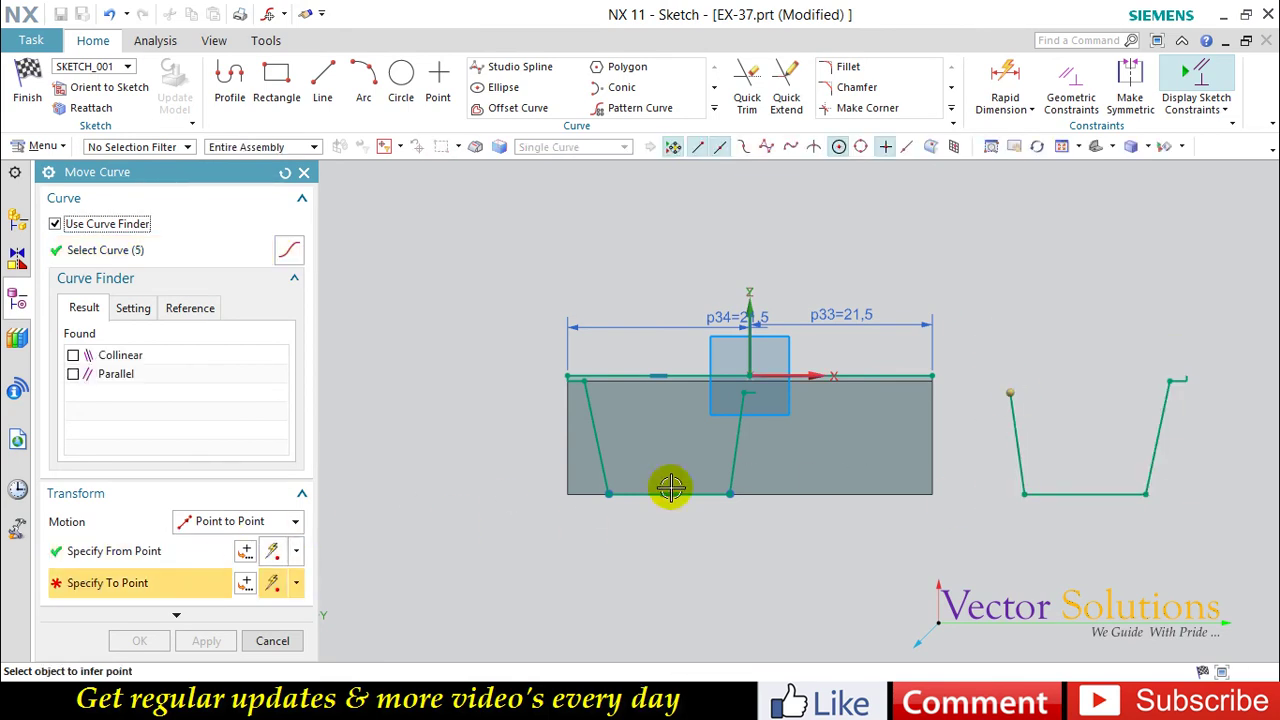
pyautogui.click(755, 392)
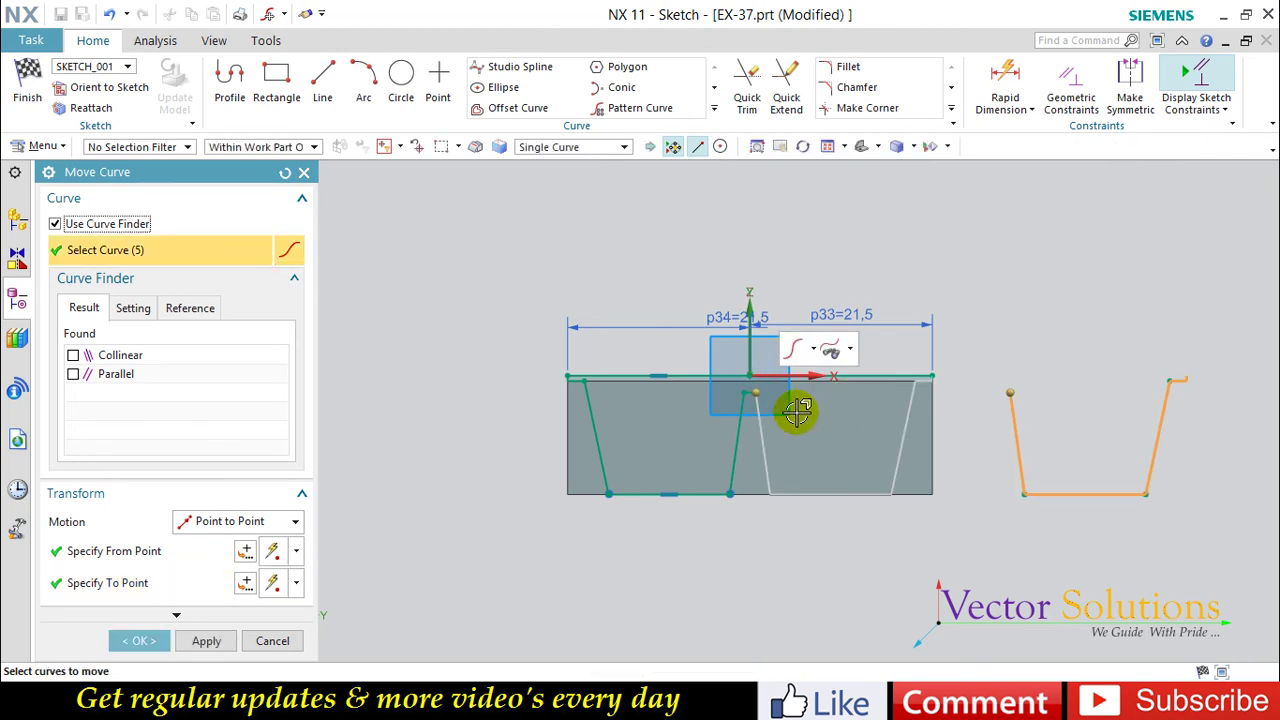
pyautogui.click(172, 632)
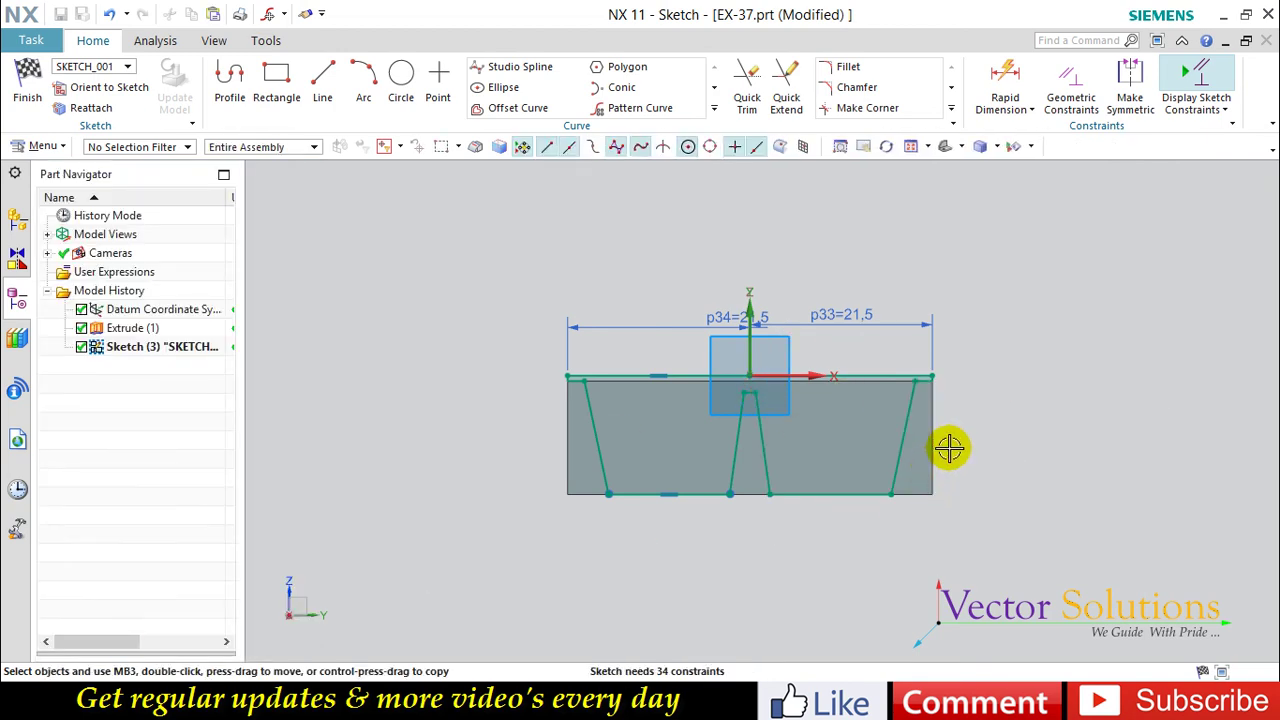
pyautogui.scroll(1, 942, 428)
# - Delete the right top segment with its 21.5 dimension and the top edge line
pyautogui.rightClick(860, 350)
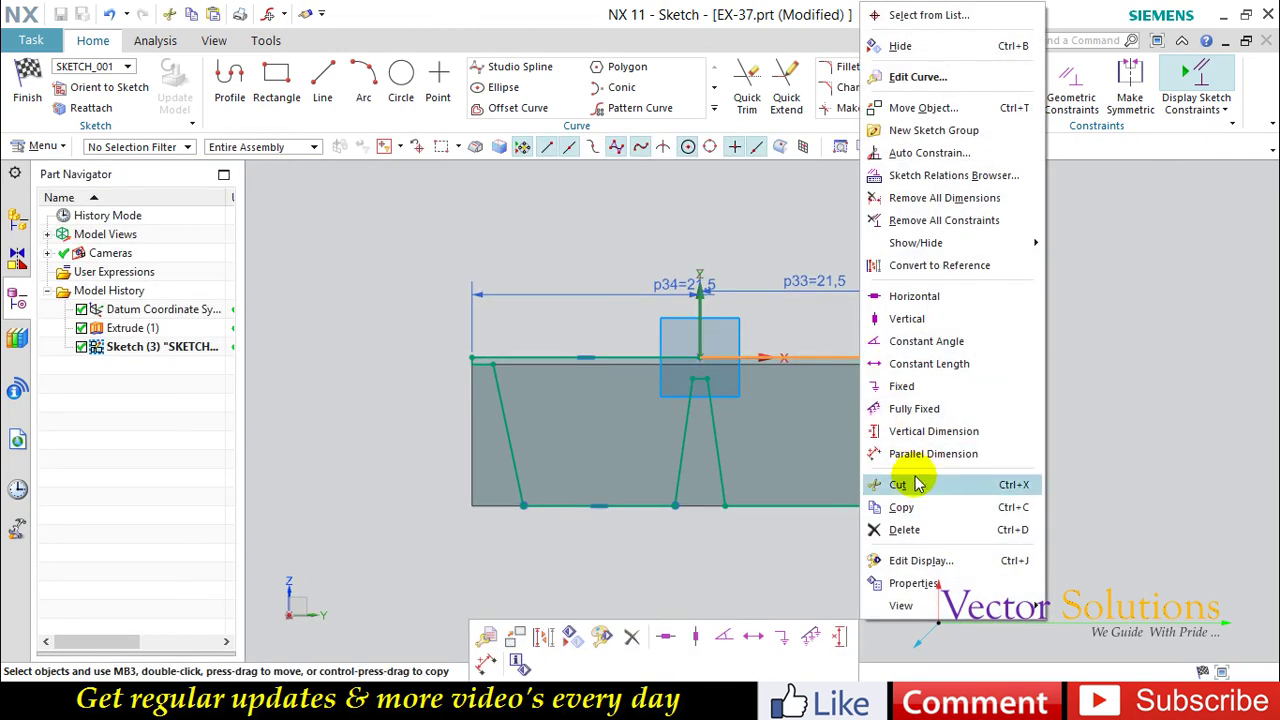
pyautogui.click(908, 524)
pyautogui.rightClick(640, 355)
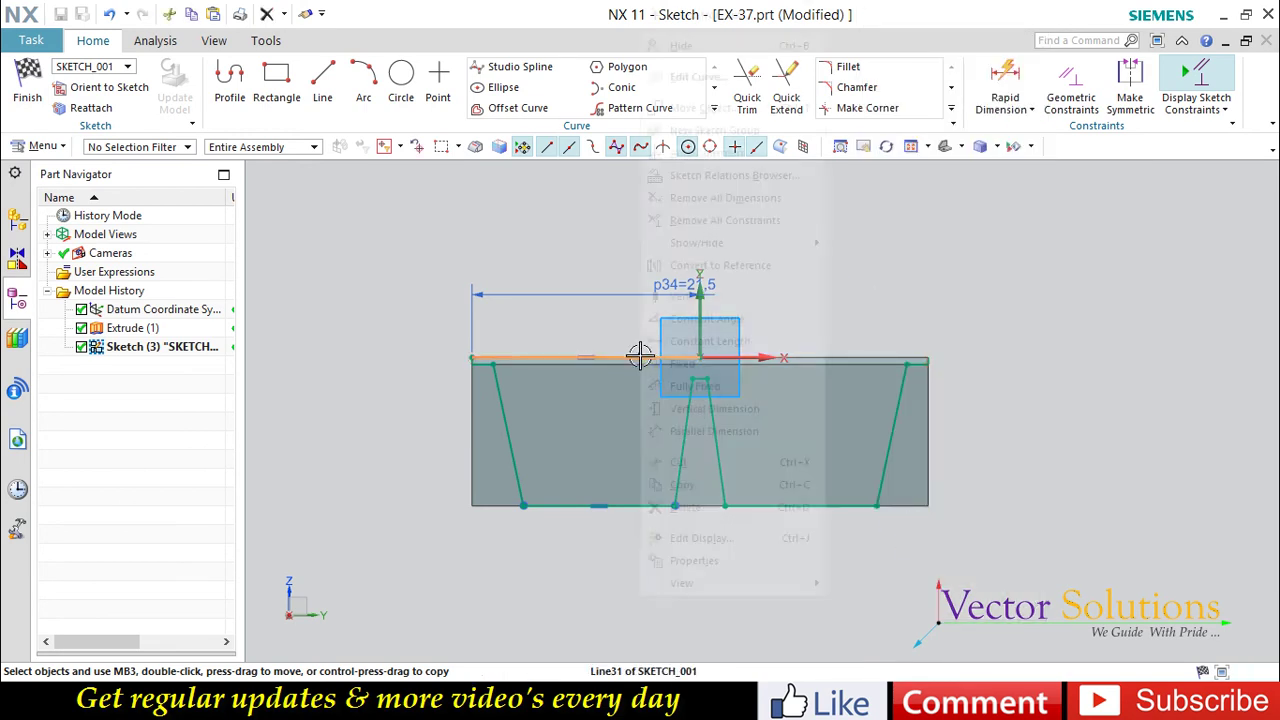
pyautogui.click(697, 509)
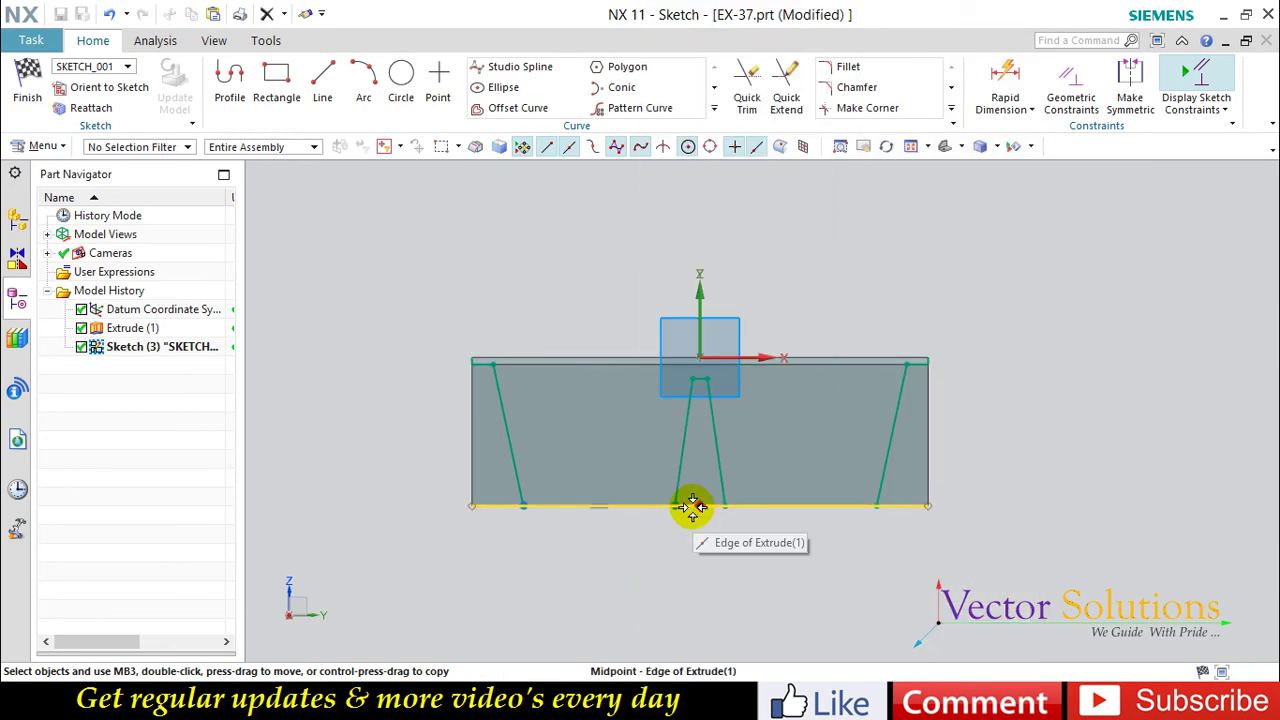
# - Bring up Quick Trim and zoom to check the remaining curve ends
pyautogui.click(748, 90)
pyautogui.scroll(2, 487, 342)
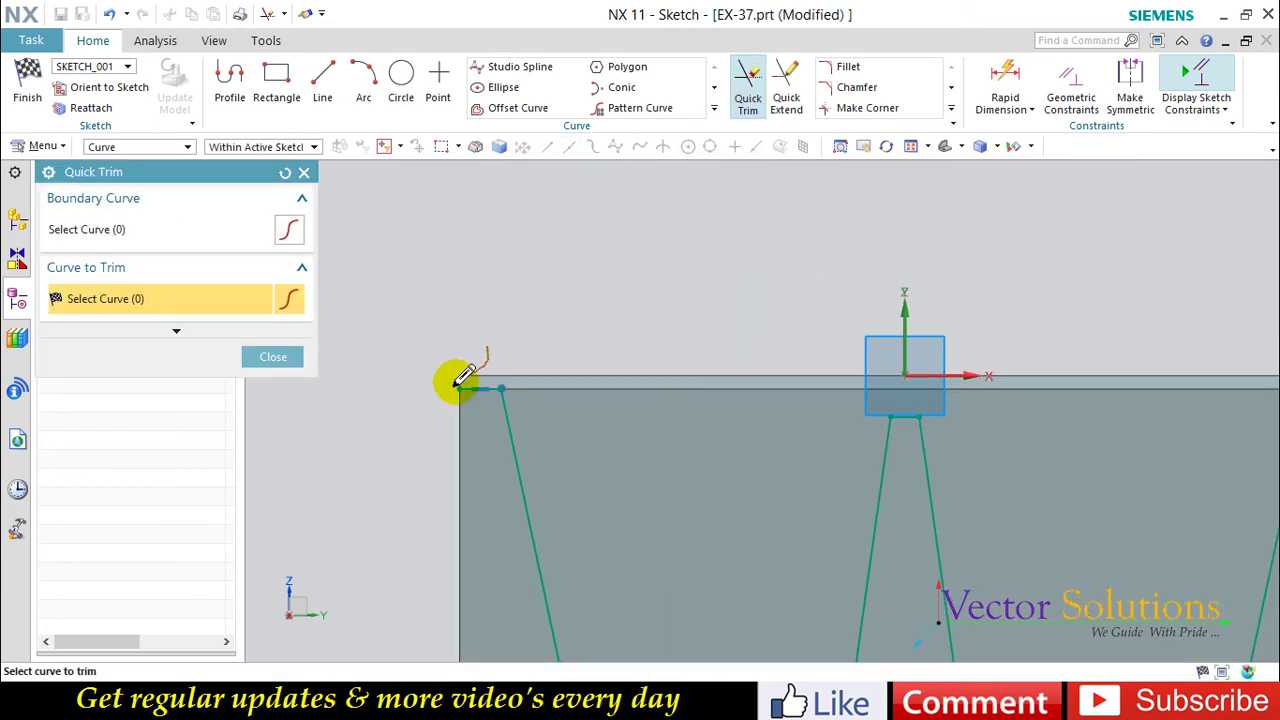
pyautogui.scroll(-2, 429, 337)
pyautogui.scroll(4, 1006, 323)
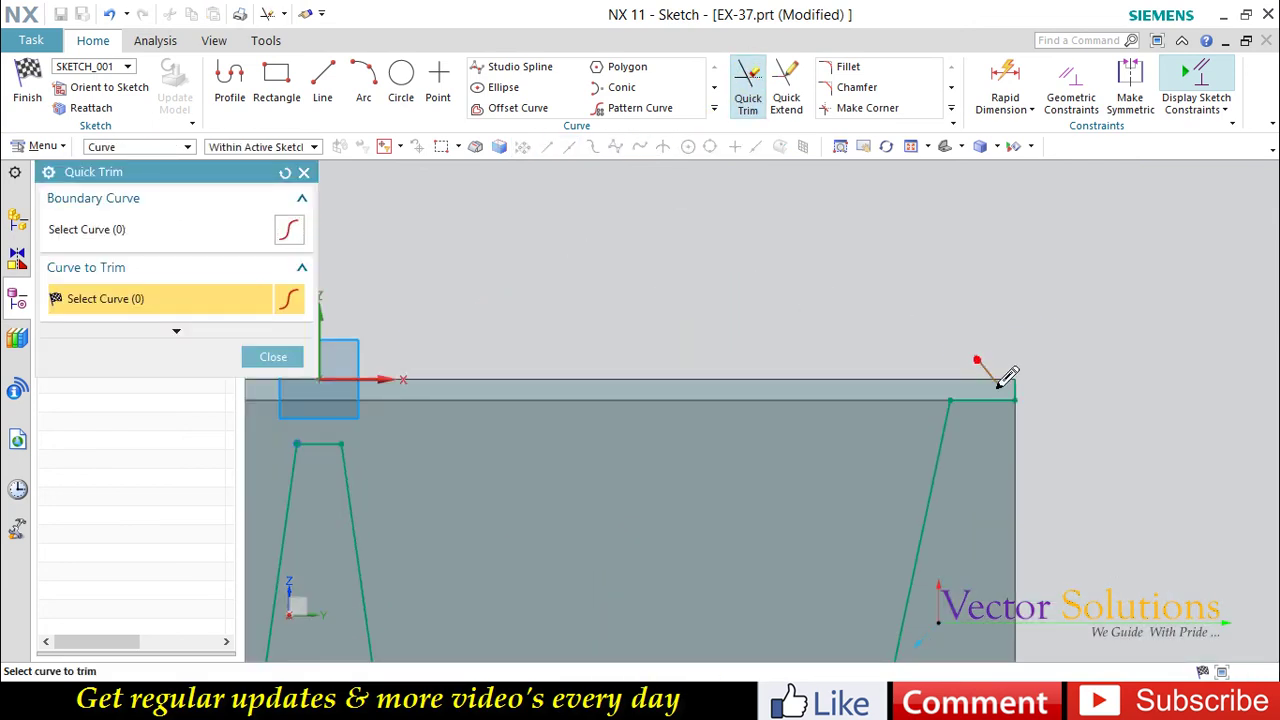
pyautogui.scroll(-2, 1074, 297)
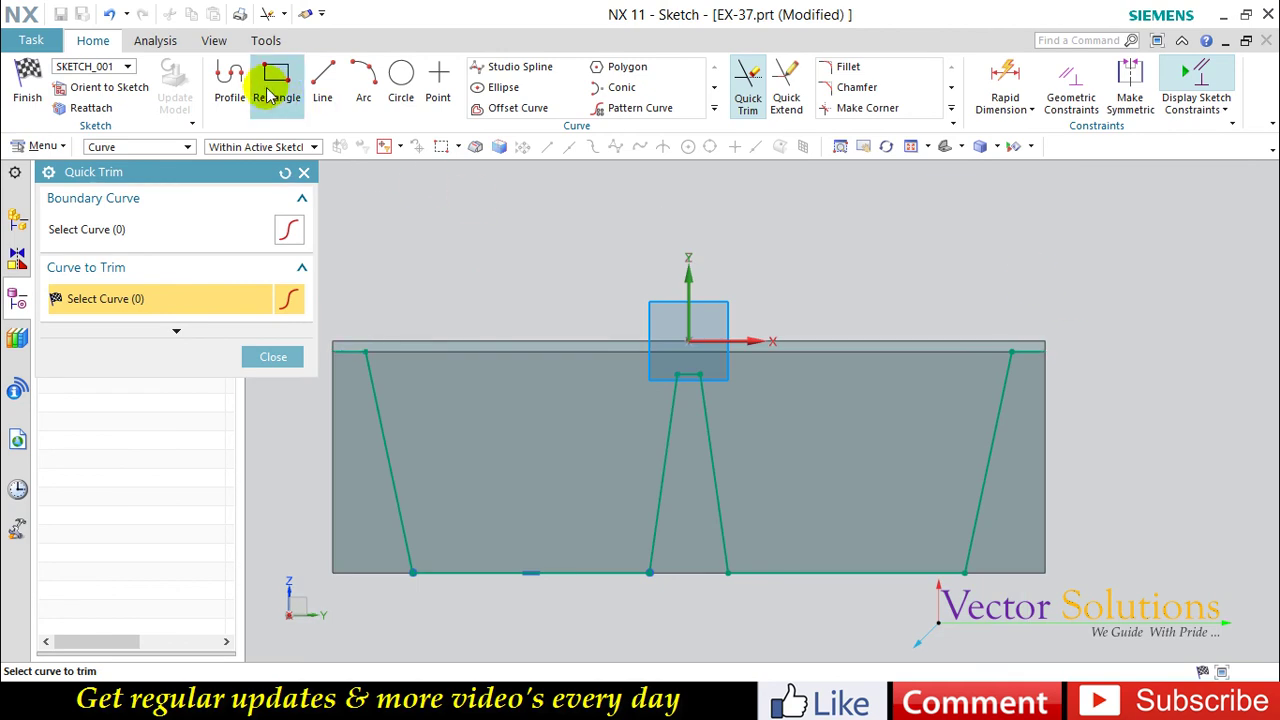
pyautogui.click(236, 90)
# - Close the outline down from the upper-left corner, 43 mm across, up the right edge; finish sketch
pyautogui.click(331, 347)
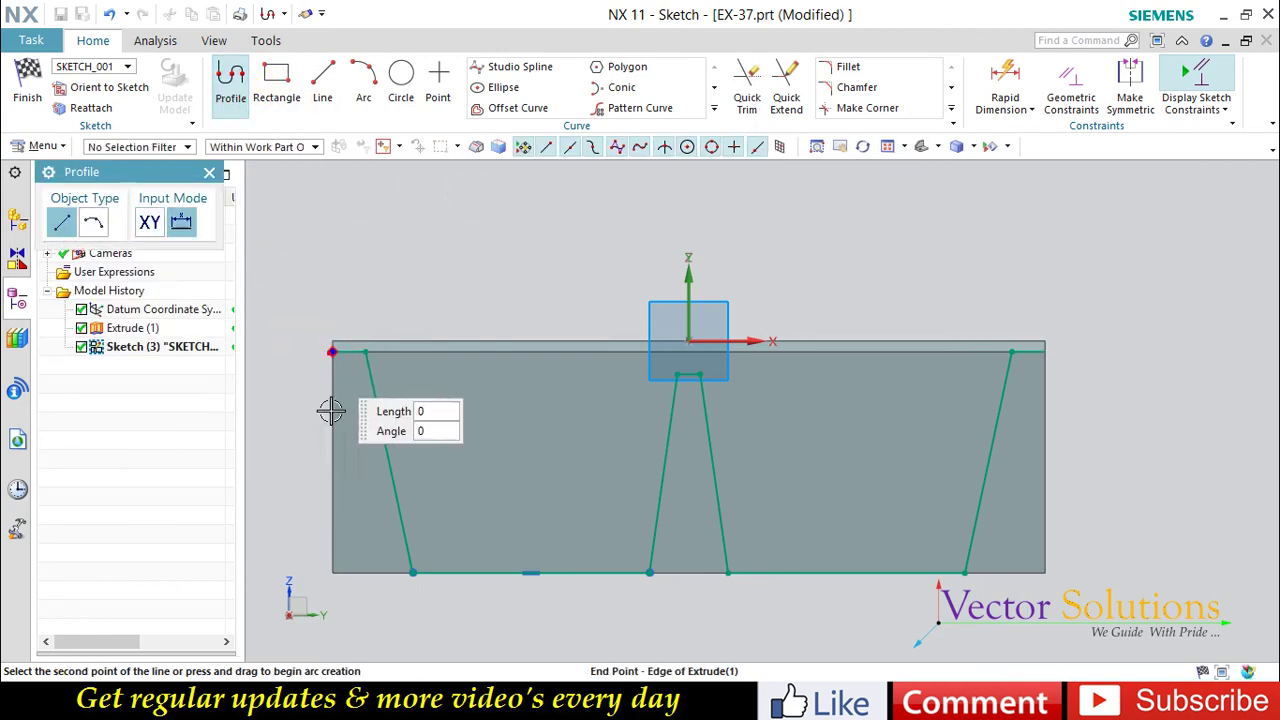
pyautogui.click(330, 600)
pyautogui.write('43')
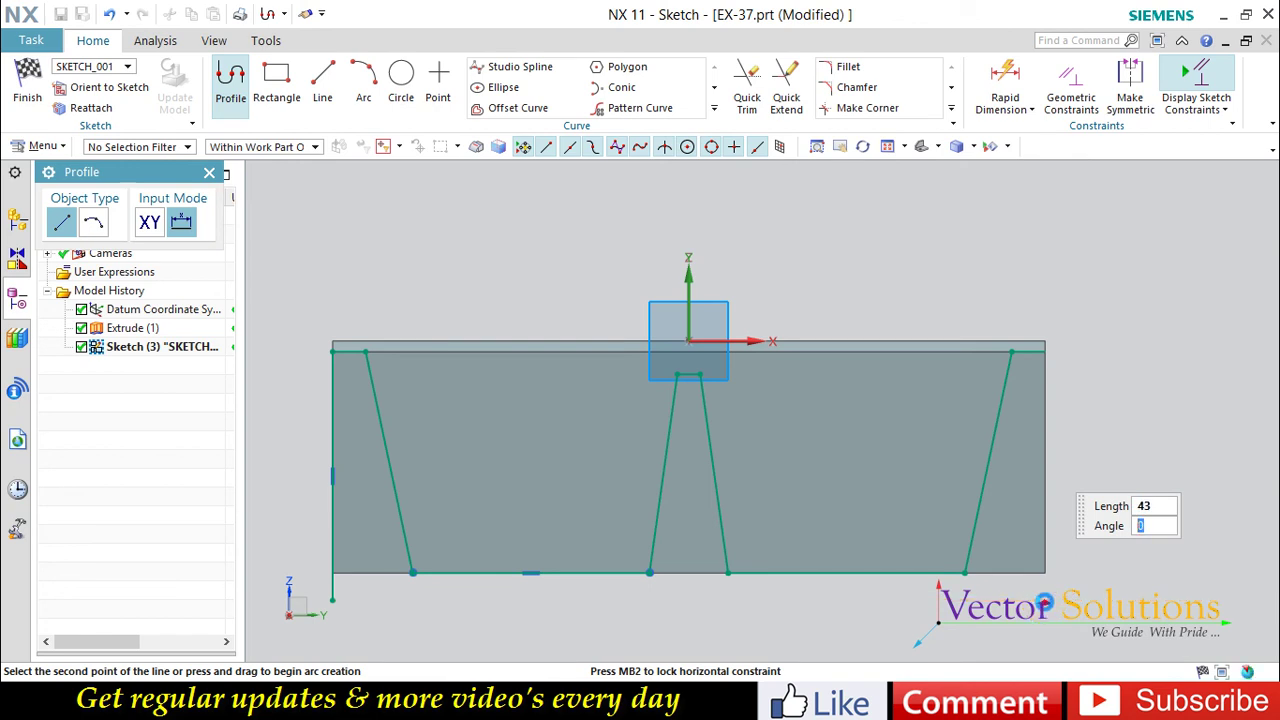
pyautogui.press('Return')
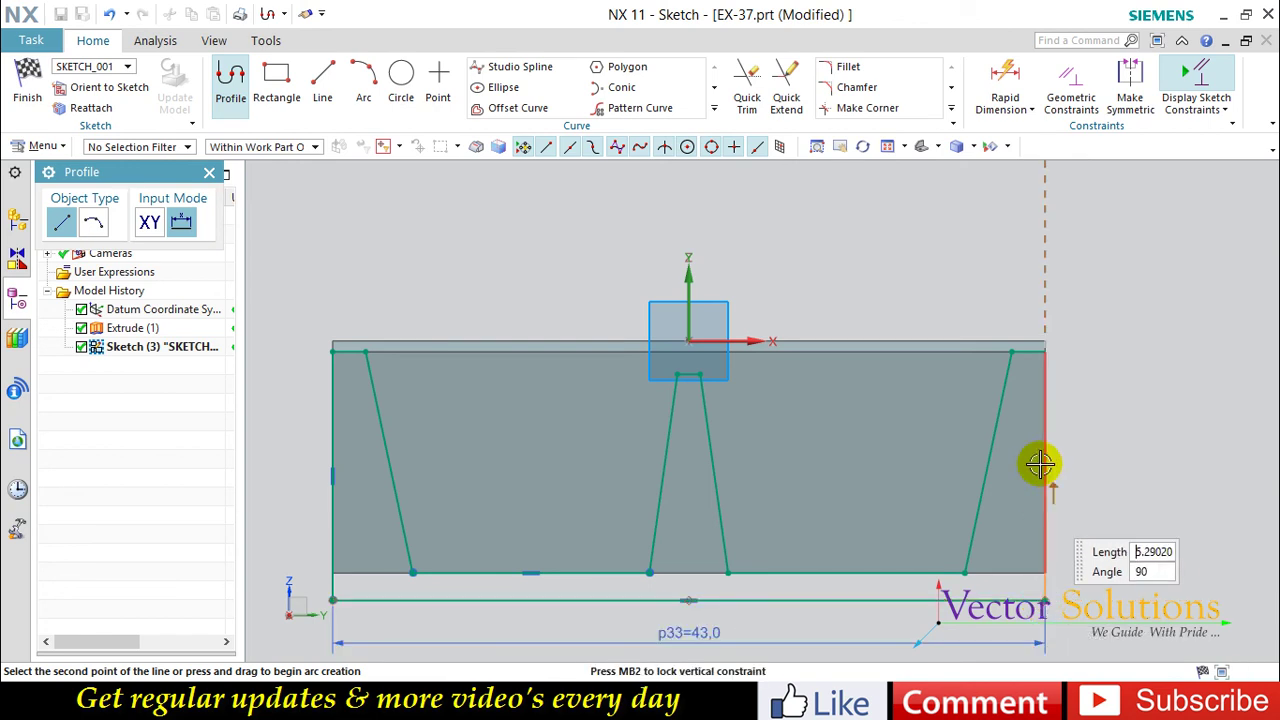
pyautogui.click(1044, 354)
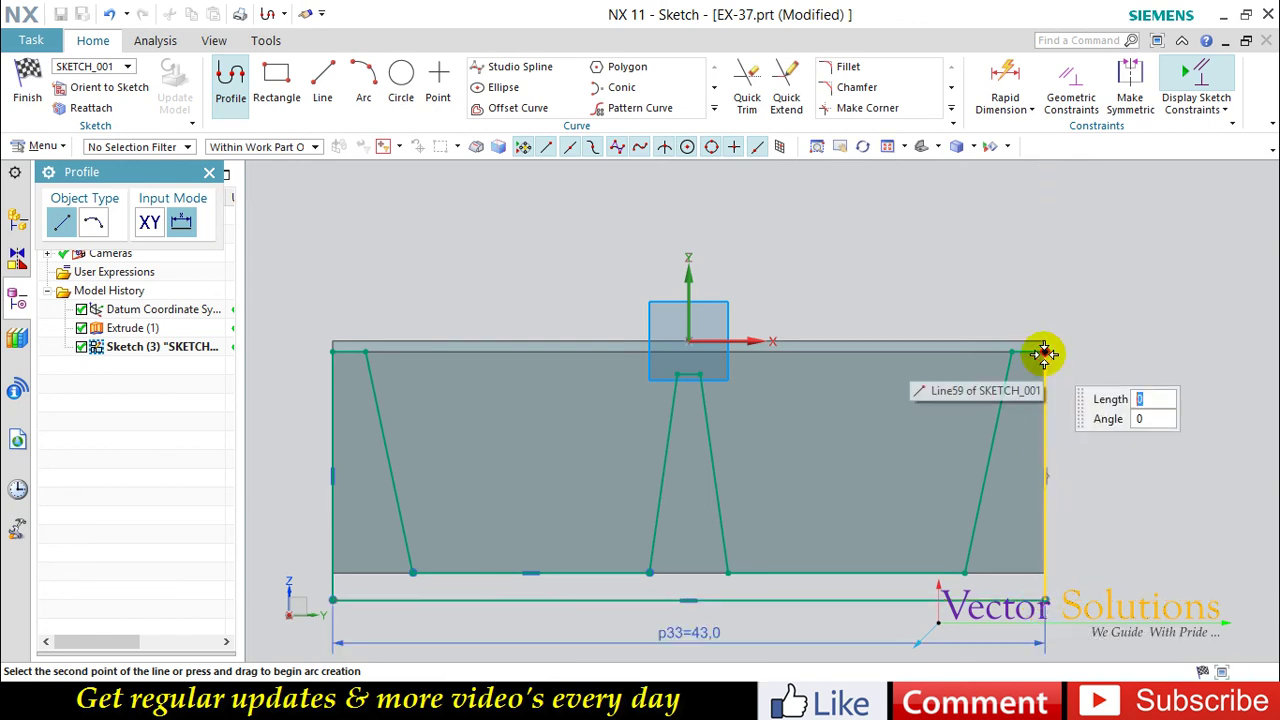
pyautogui.click(27, 85)
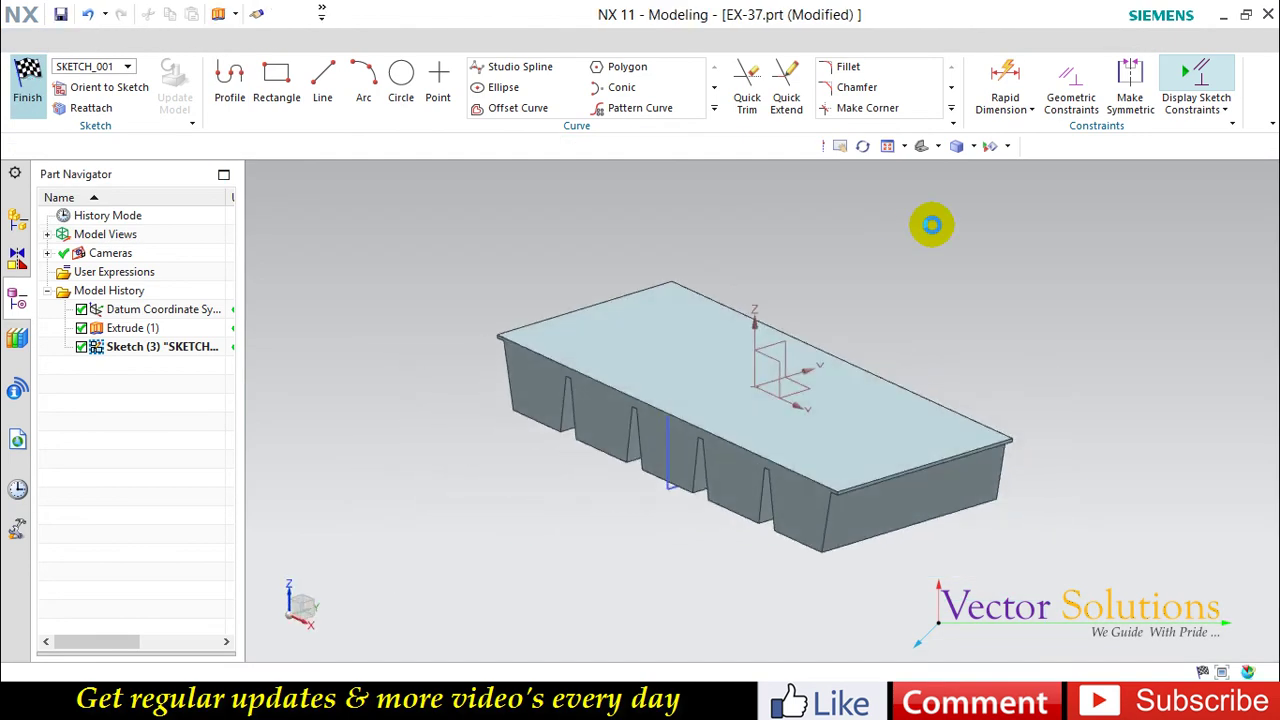
# - Extrude the cavity outline symmetrically 51.5 mm, subtracting it from the tray body
pyautogui.click(268, 385)
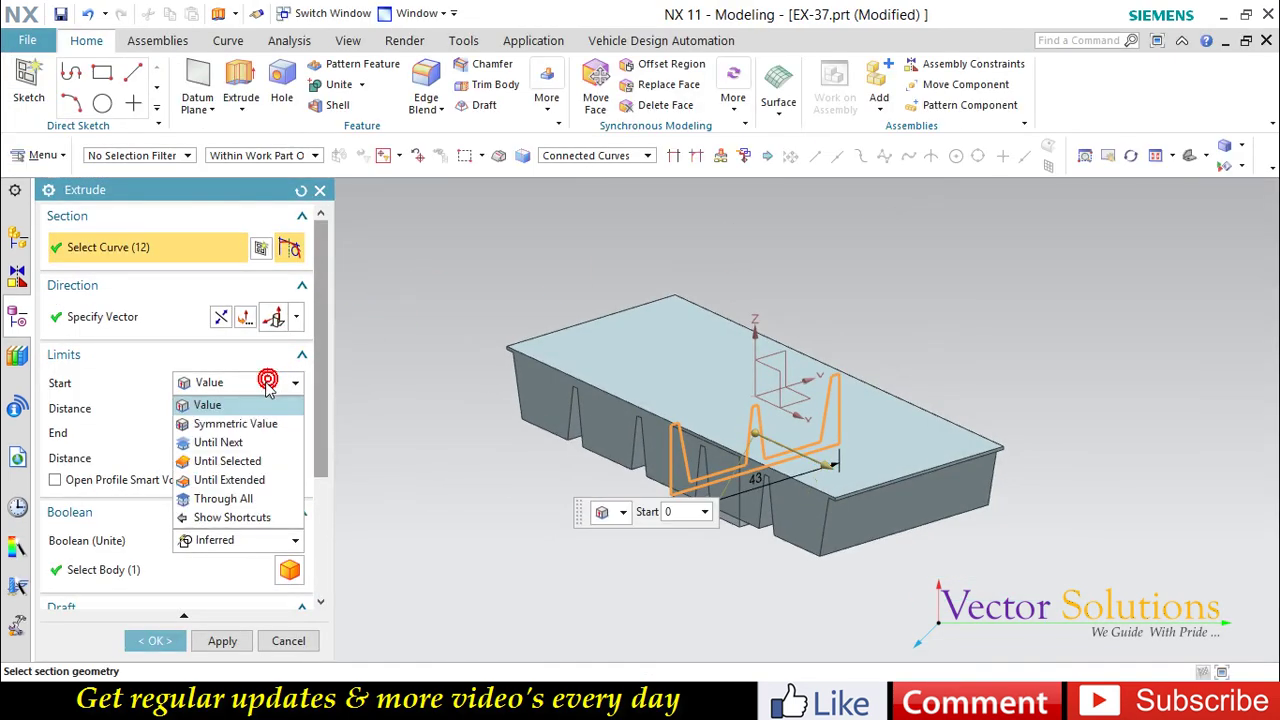
pyautogui.click(262, 425)
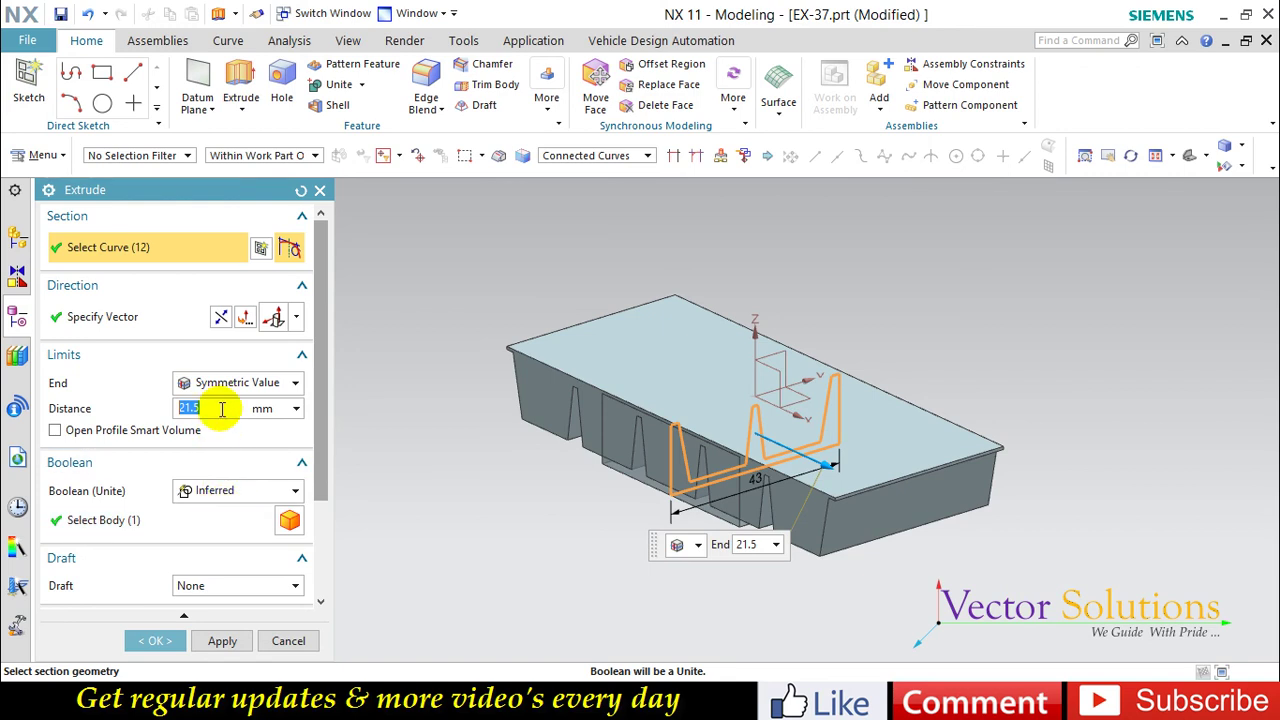
pyautogui.write('51.5')
pyautogui.press('Return')
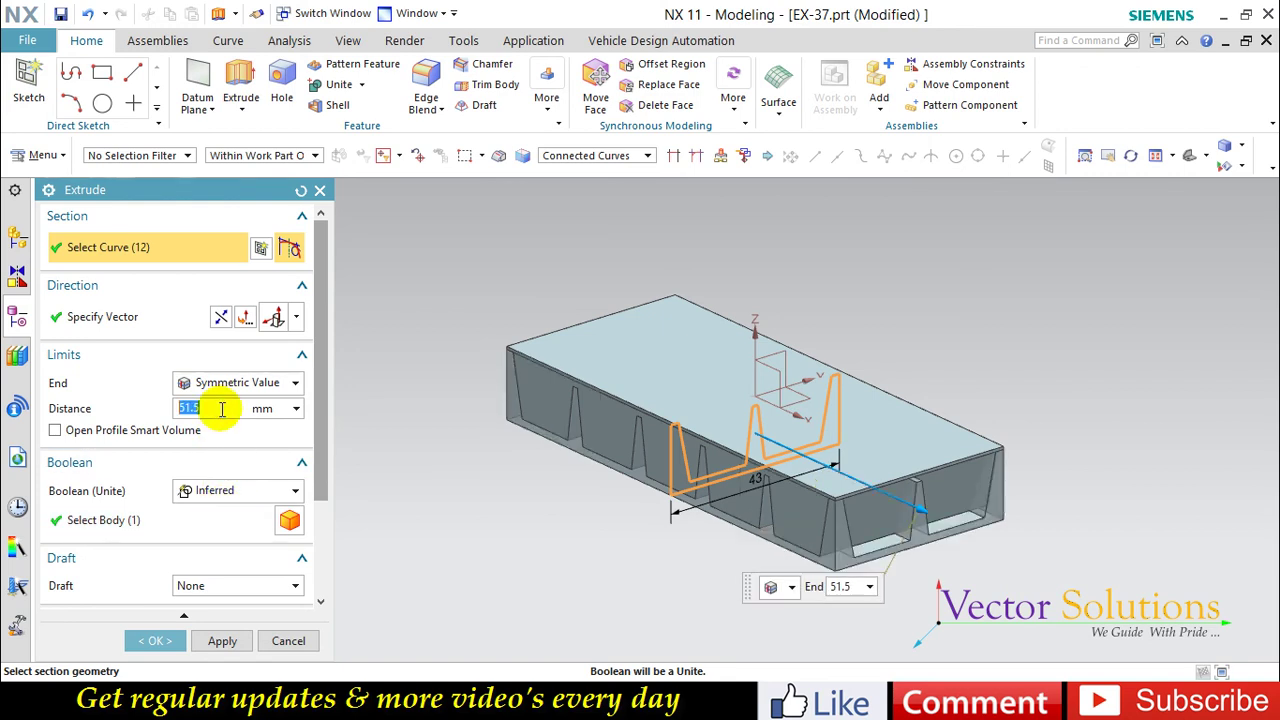
pyautogui.click(215, 490)
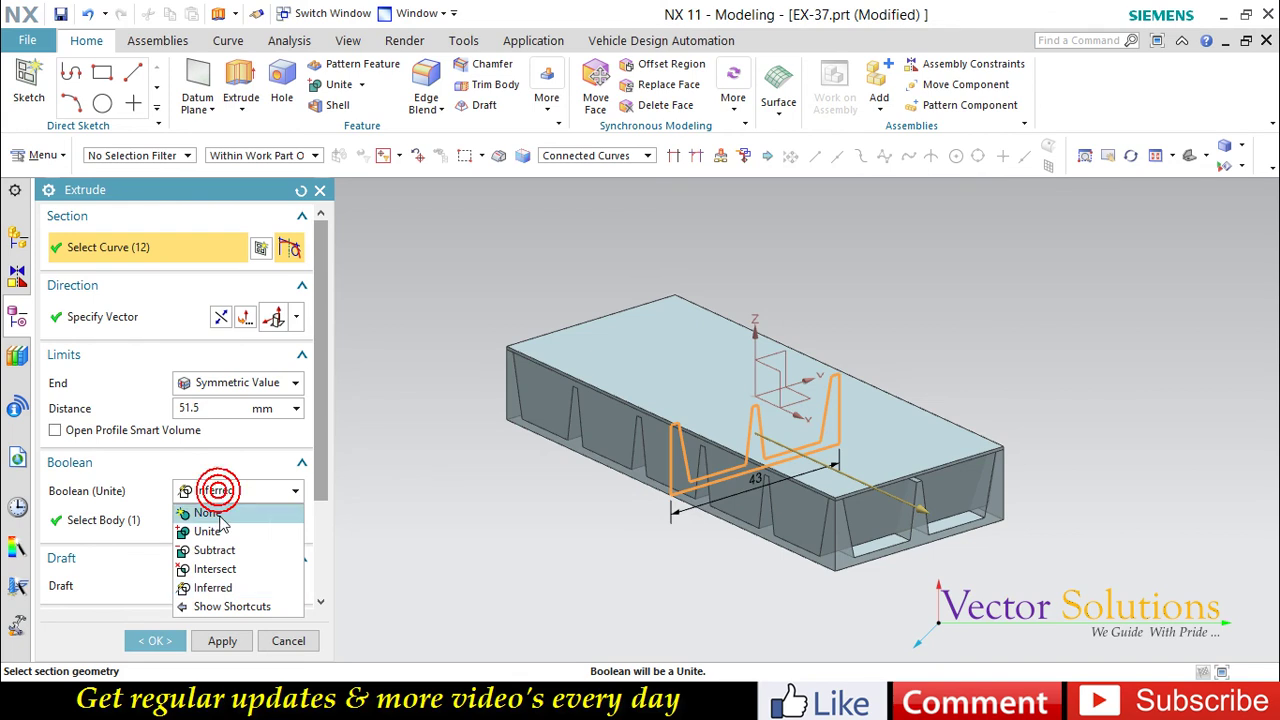
pyautogui.click(217, 549)
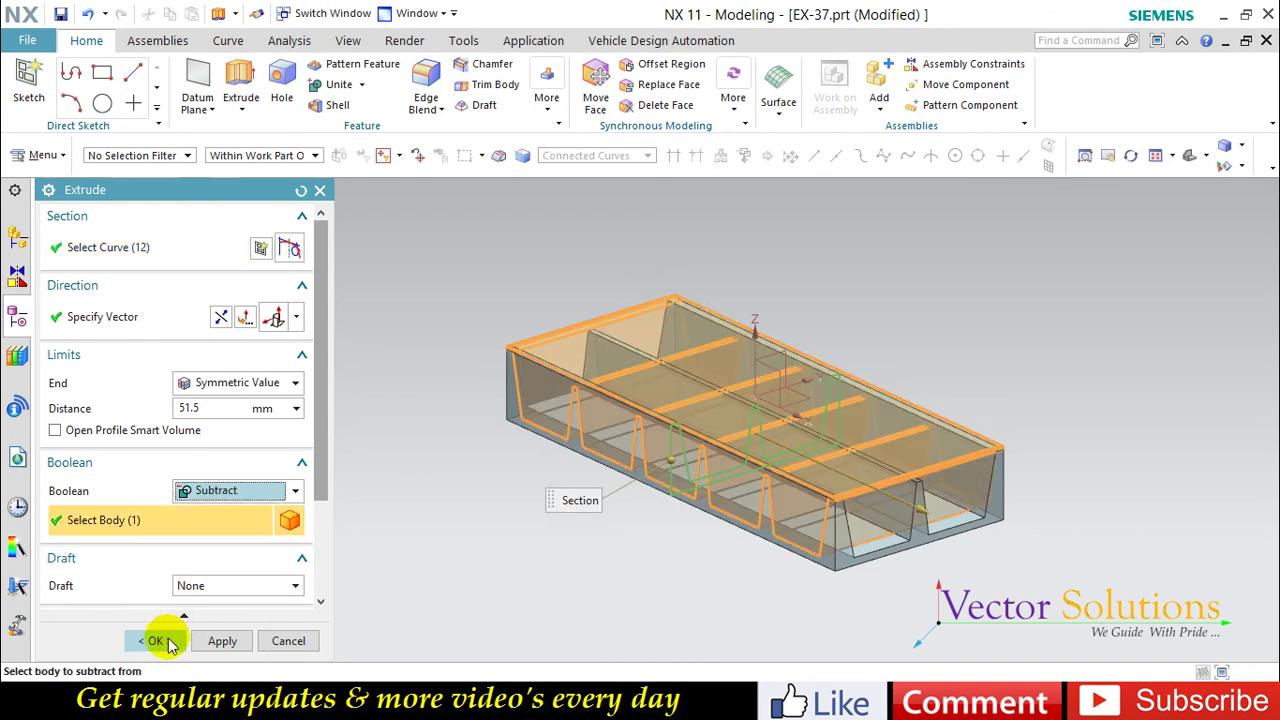
pyautogui.click(157, 640)
# - Orbit to view the ten cut pockets from below and bring up Edge Blend
pyautogui.moveTo(826, 314)
pyautogui.mouseDown(button='middle')
pyautogui.moveTo(914, 221)
pyautogui.moveTo(930, 245)
pyautogui.mouseUp(button='middle')
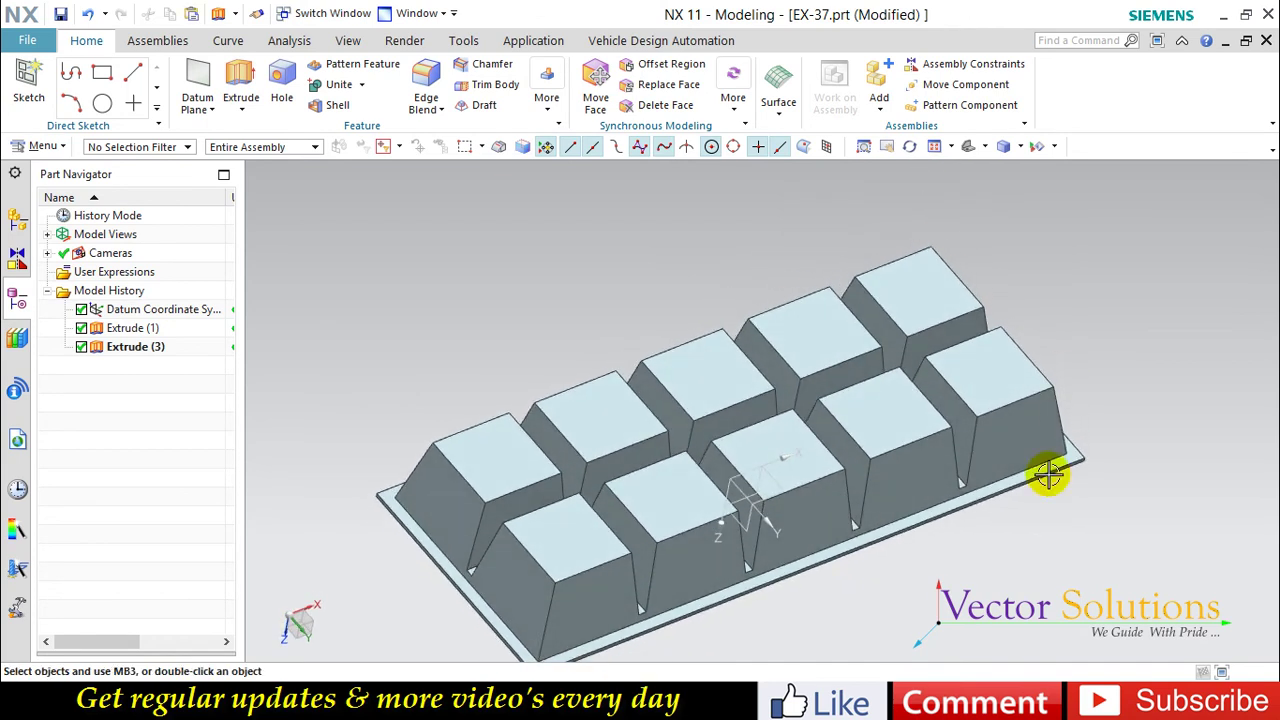
pyautogui.moveTo(866, 609)
pyautogui.mouseDown(button='middle')
pyautogui.moveTo(803, 560)
pyautogui.moveTo(786, 591)
pyautogui.moveTo(870, 262)
pyautogui.moveTo(452, 86)
pyautogui.mouseUp(button='middle')
pyautogui.click(426, 85)
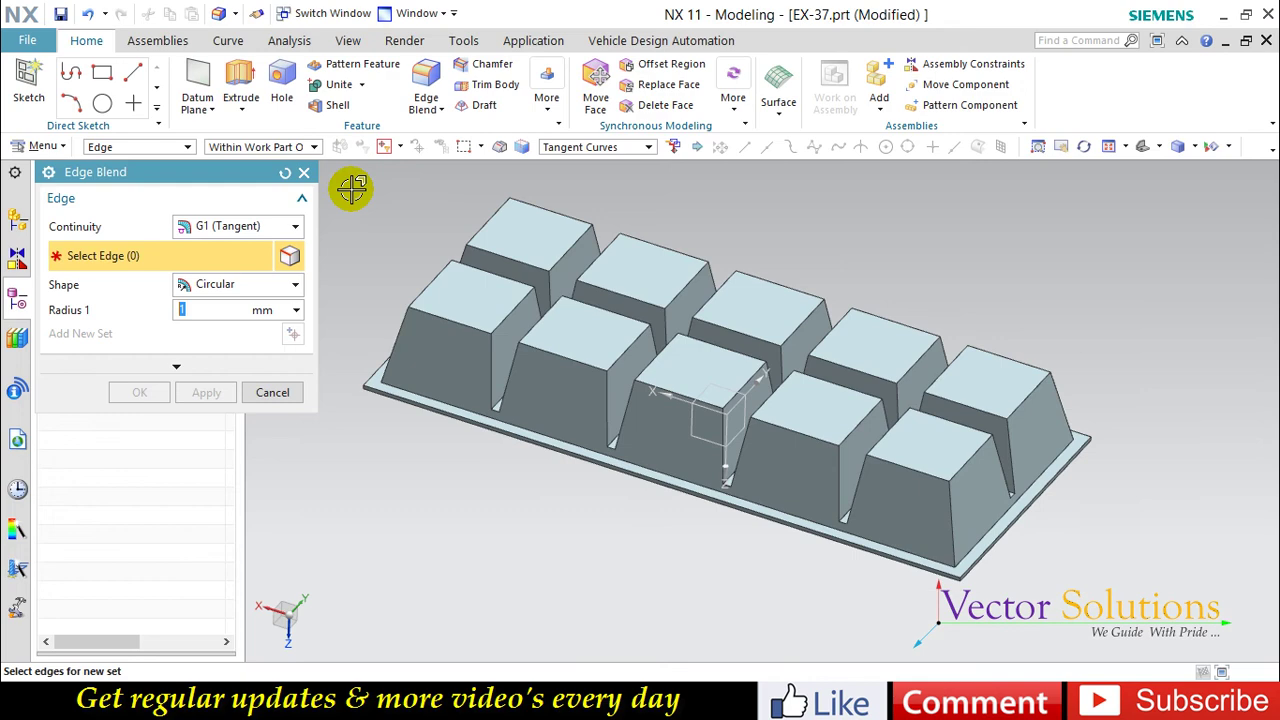
# - Using the face edge rule, add the top edges of every box to the 1 mm blend
pyautogui.click(578, 148)
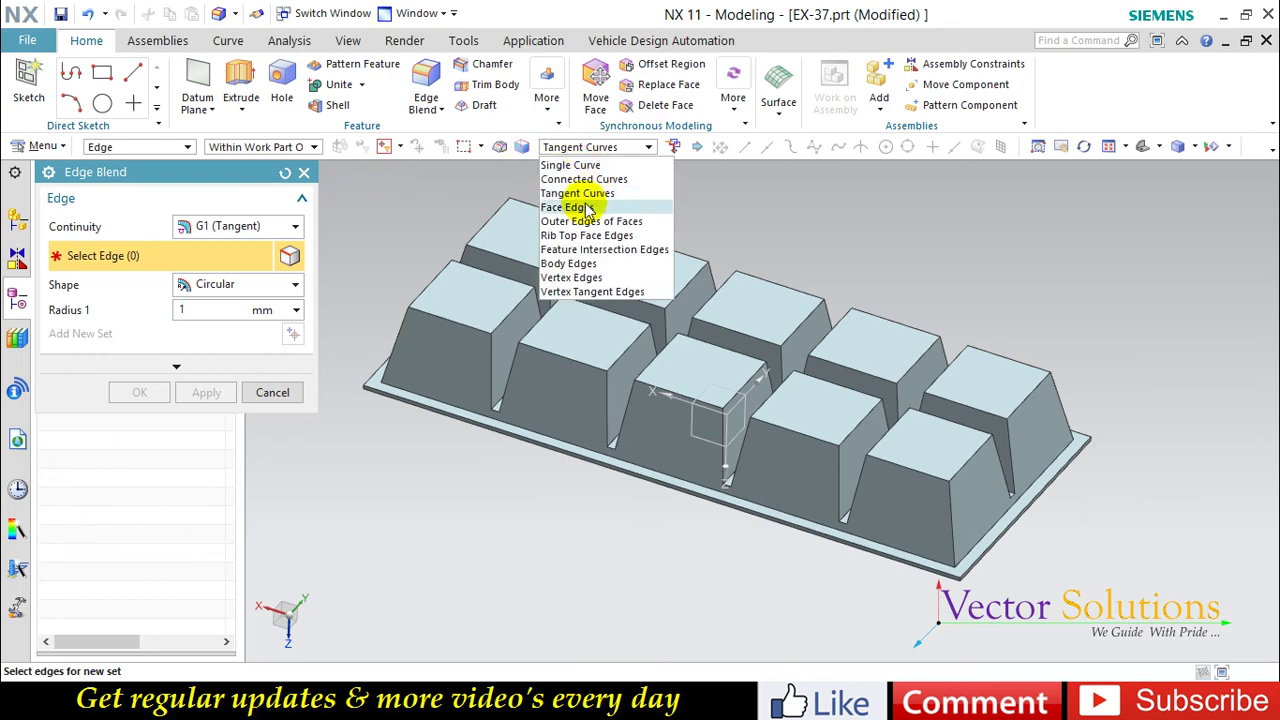
pyautogui.click(575, 207)
pyautogui.click(519, 229)
pyautogui.click(642, 265)
pyautogui.click(743, 298)
pyautogui.click(878, 342)
pyautogui.click(972, 375)
pyautogui.click(938, 446)
pyautogui.click(830, 403)
pyautogui.click(700, 368)
pyautogui.click(588, 331)
pyautogui.click(445, 289)
# - With Single Curve, add vertical edges of the left, middle and fourth front boxes
pyautogui.click(605, 147)
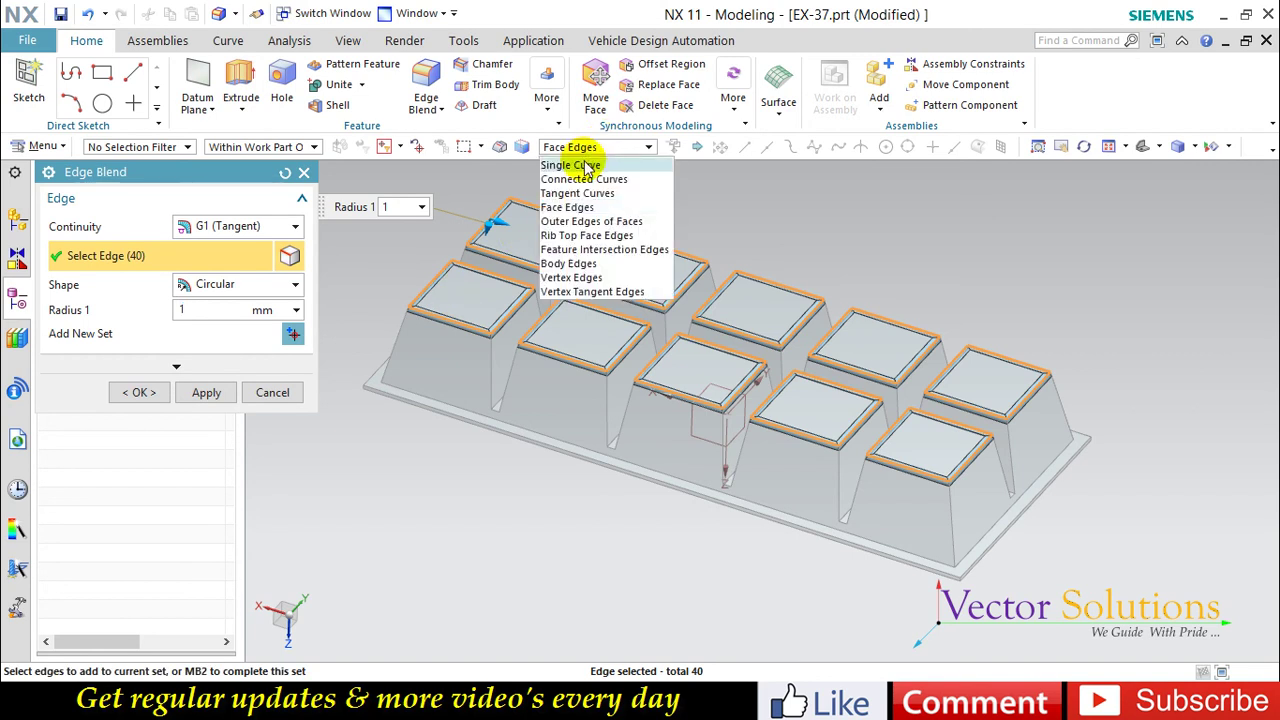
pyautogui.click(583, 164)
pyautogui.scroll(1, 598, 212)
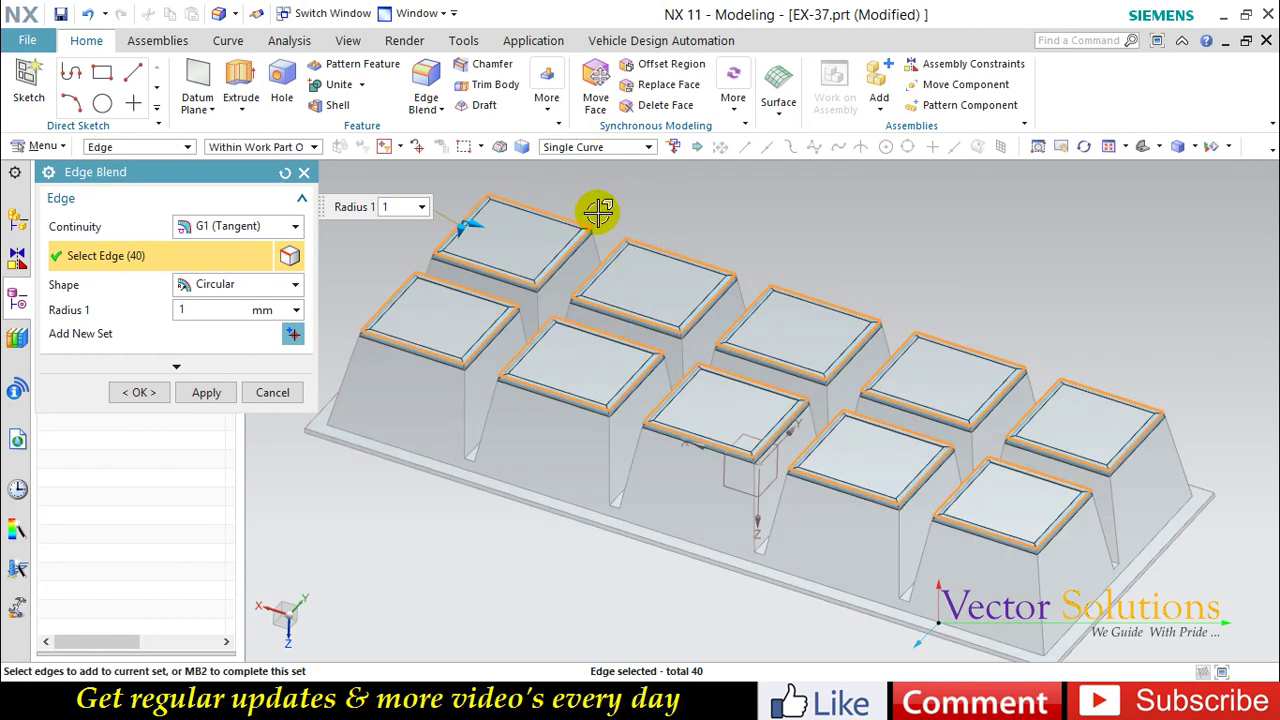
pyautogui.click(352, 355)
pyautogui.click(464, 408)
pyautogui.click(490, 404)
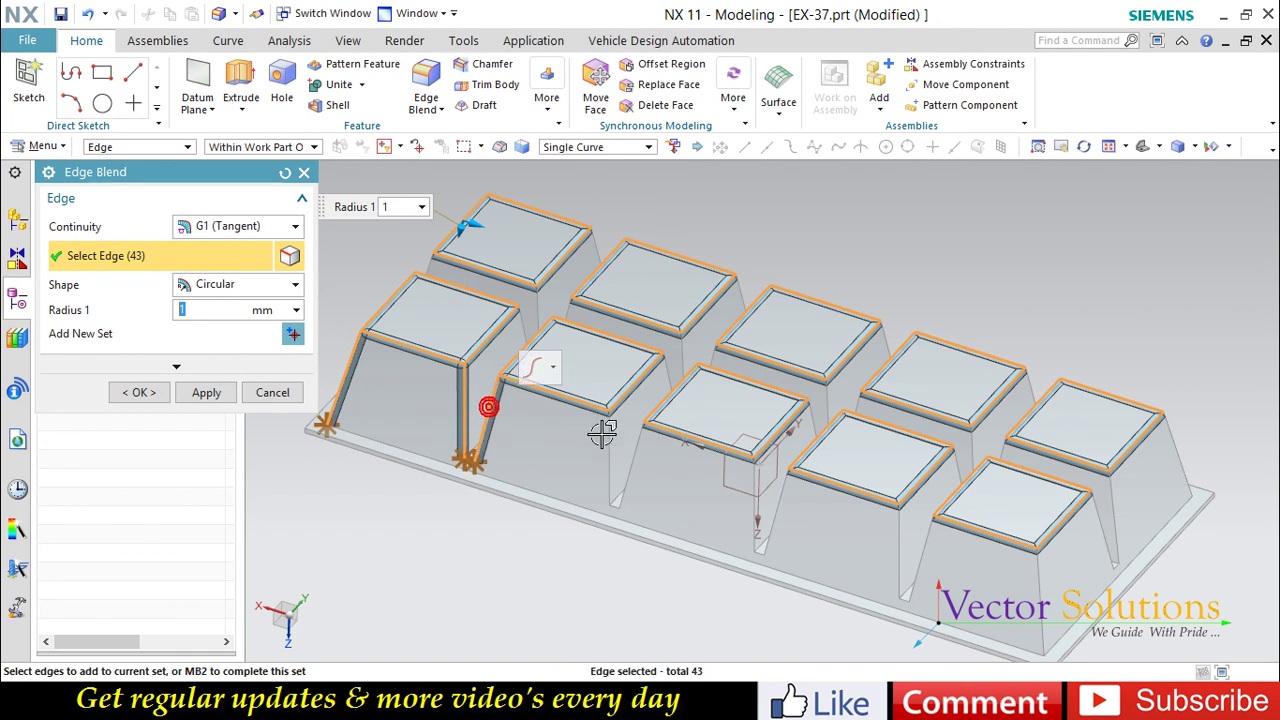
pyautogui.click(607, 441)
pyautogui.click(755, 507)
# - Add the slanted and vertical corner edges of the front-right boxes to the blend
pyautogui.click(780, 488)
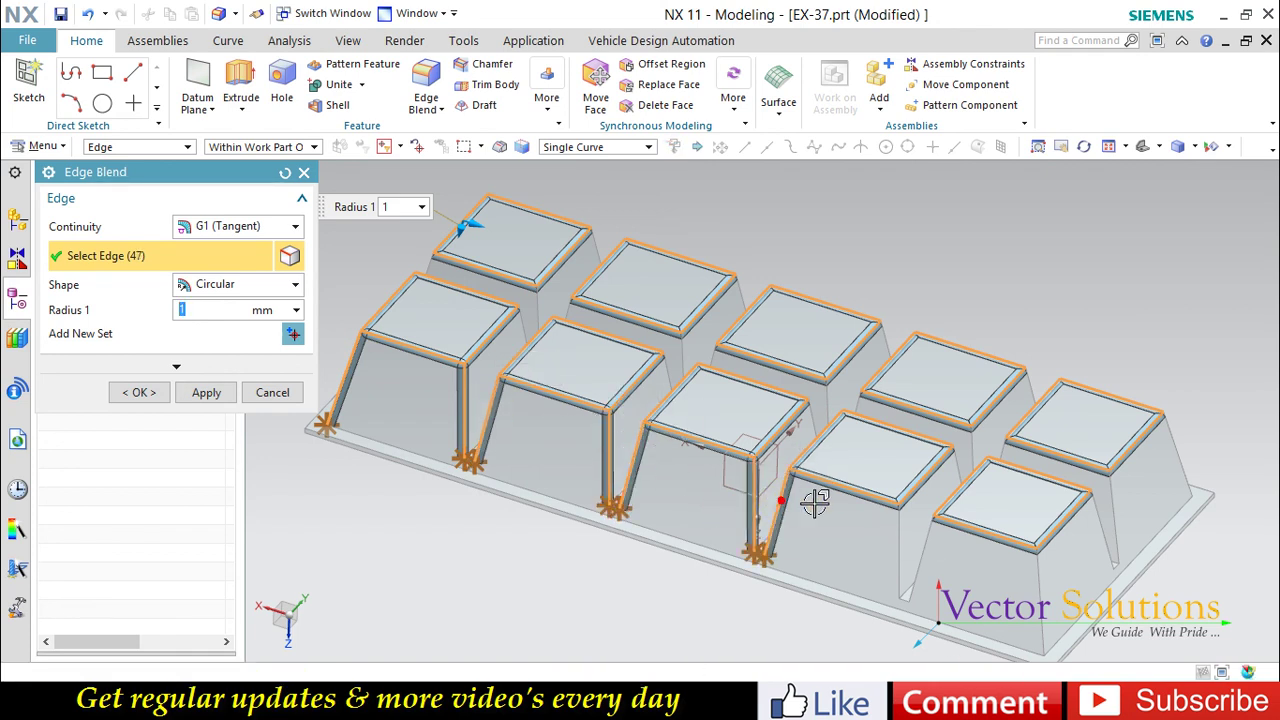
pyautogui.click(903, 528)
pyautogui.click(922, 555)
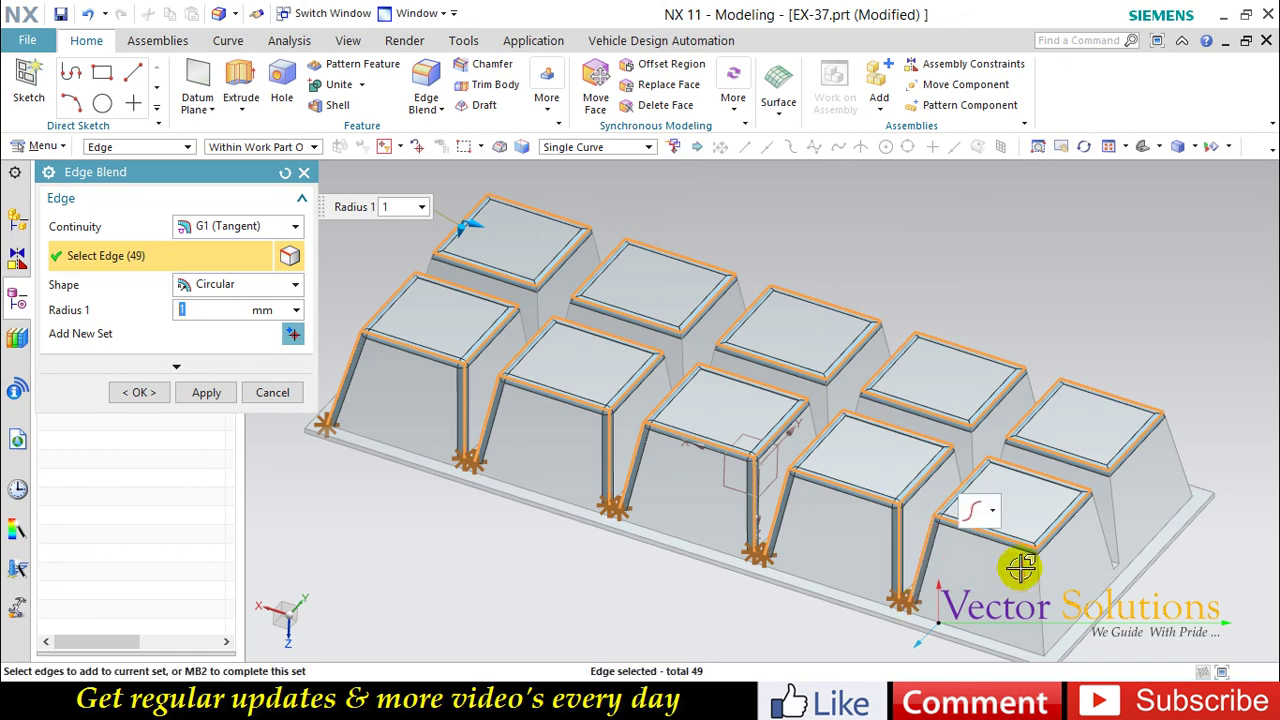
pyautogui.click(1037, 577)
pyautogui.click(1098, 508)
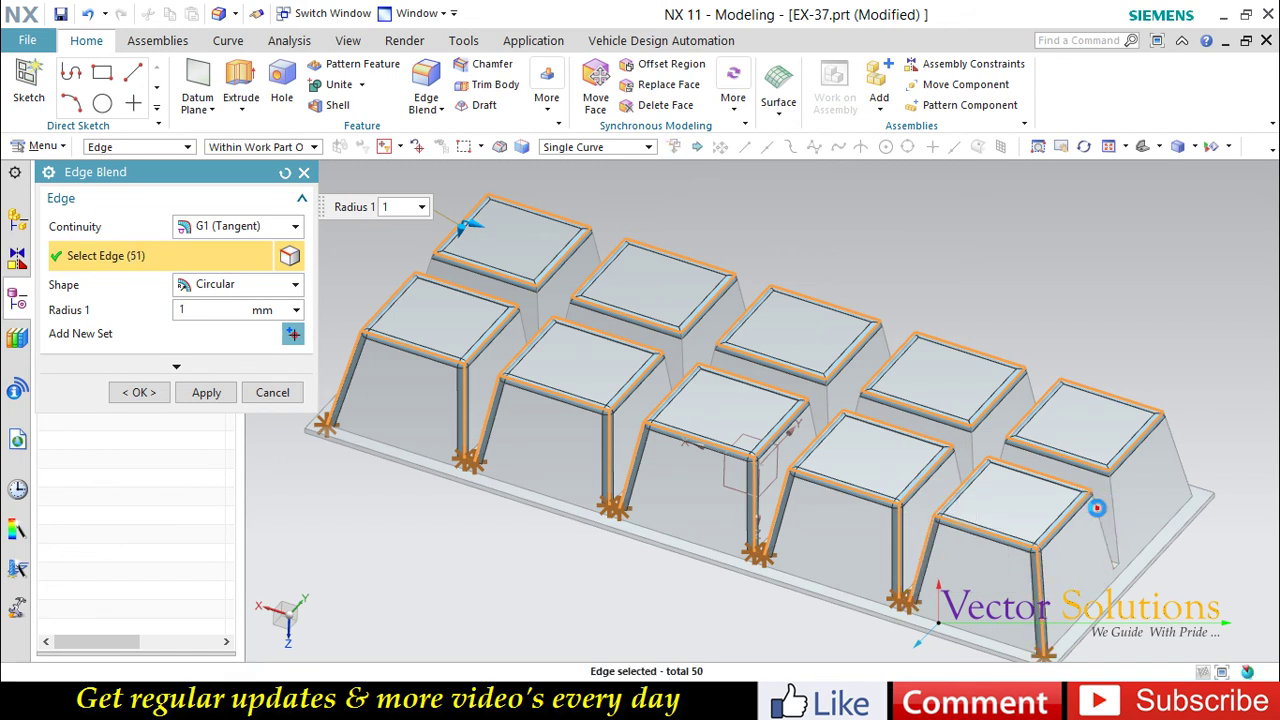
pyautogui.click(1108, 493)
pyautogui.click(1187, 462)
# - Add the front pocket vertical edges and right rear corner edges to the blend
pyautogui.moveTo(1075, 339); pyautogui.dragTo(935, 398, button='middle')
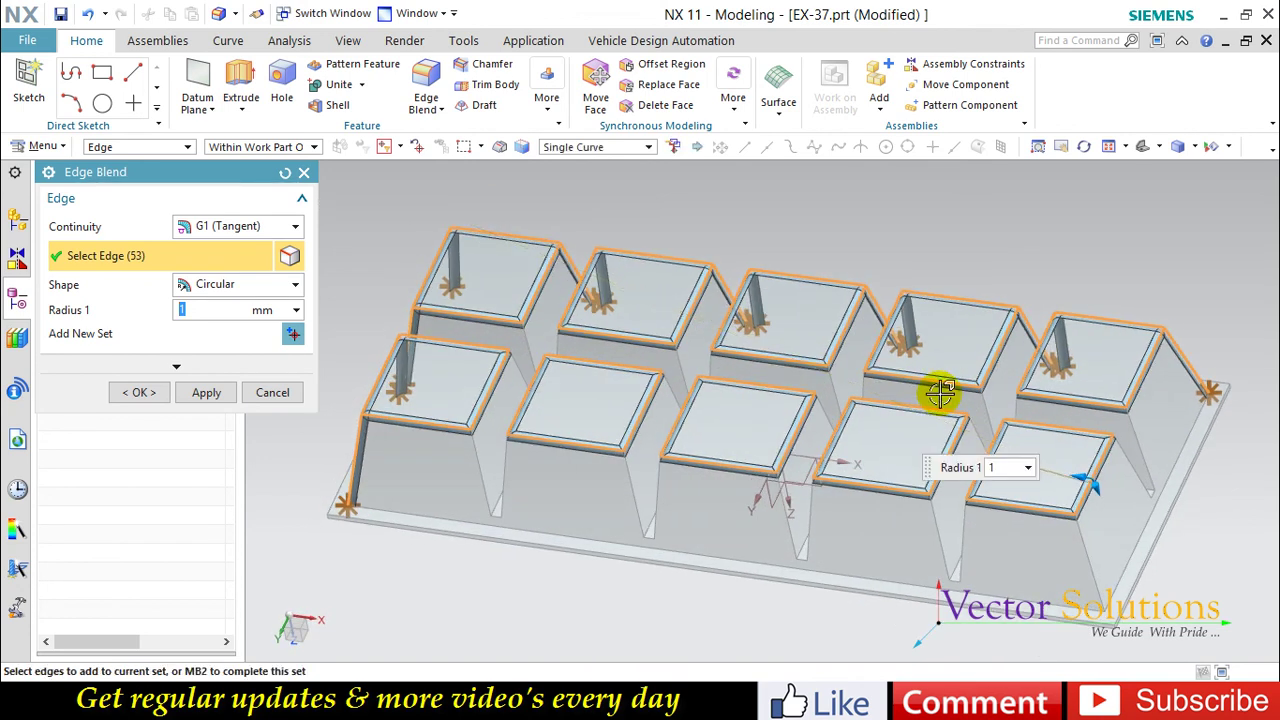
pyautogui.click(482, 466)
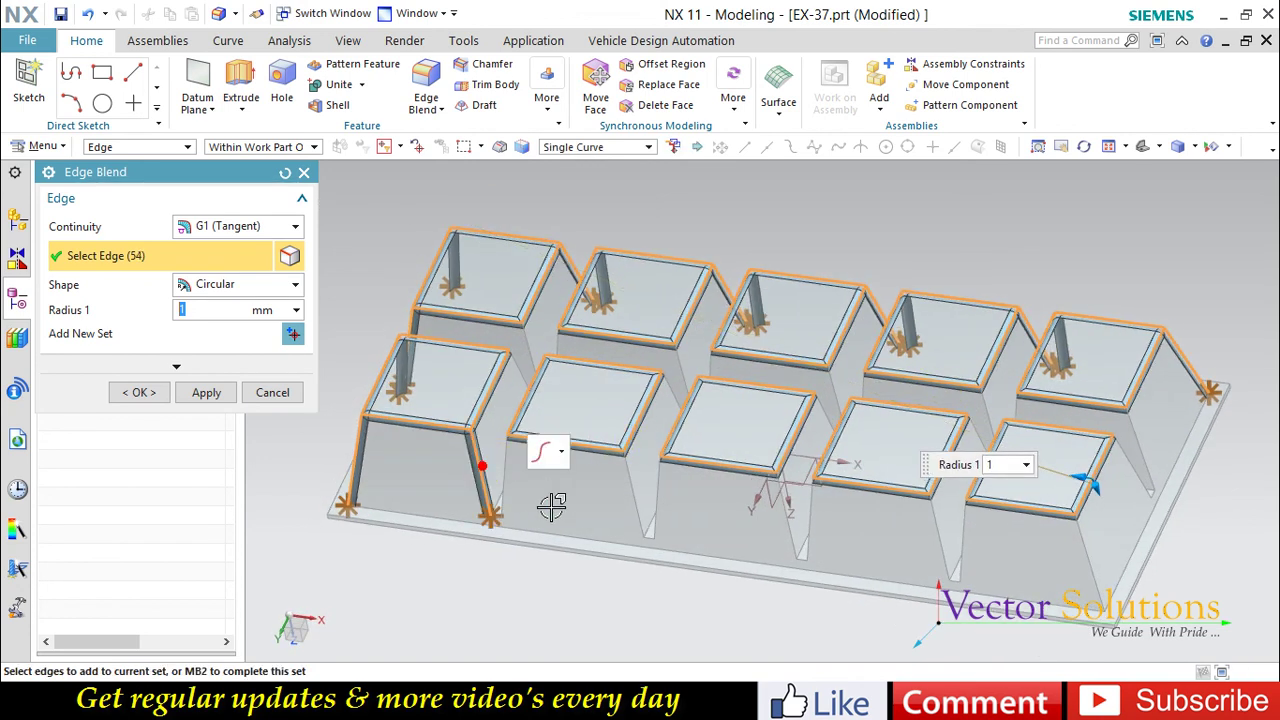
pyautogui.click(502, 466)
pyautogui.click(629, 481)
pyautogui.click(655, 487)
pyautogui.click(808, 522)
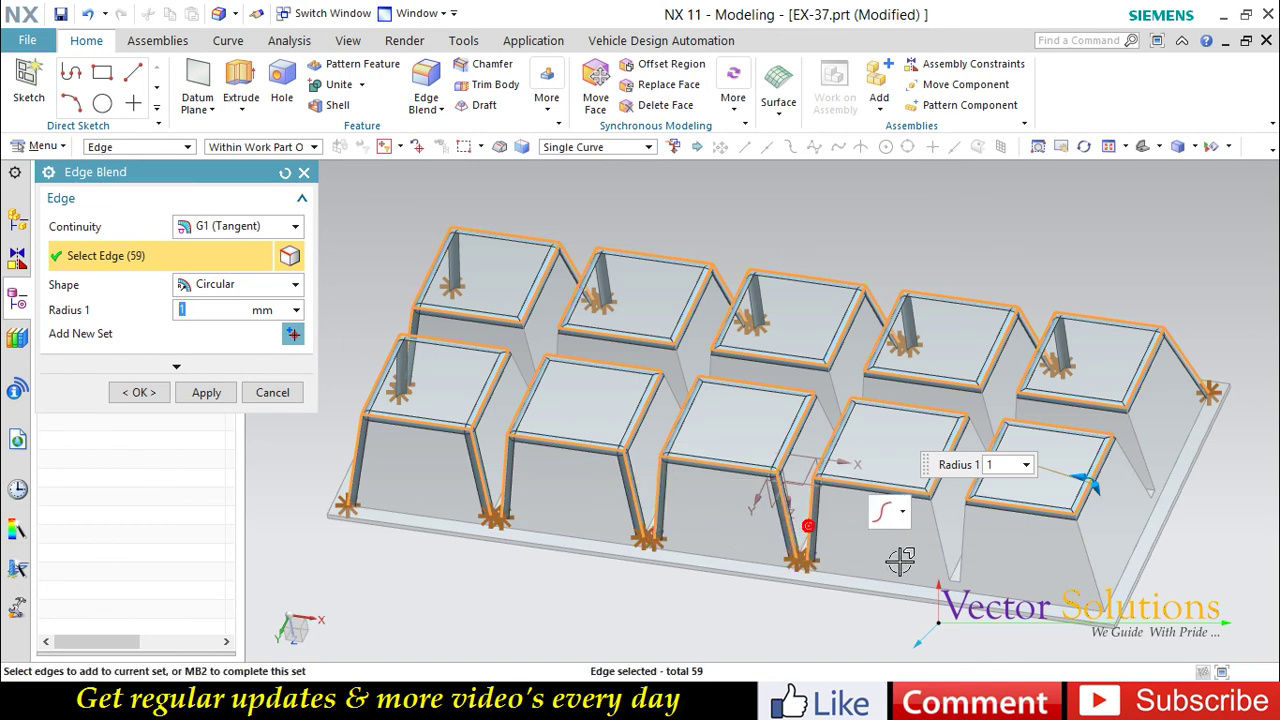
pyautogui.click(940, 545)
pyautogui.click(970, 530)
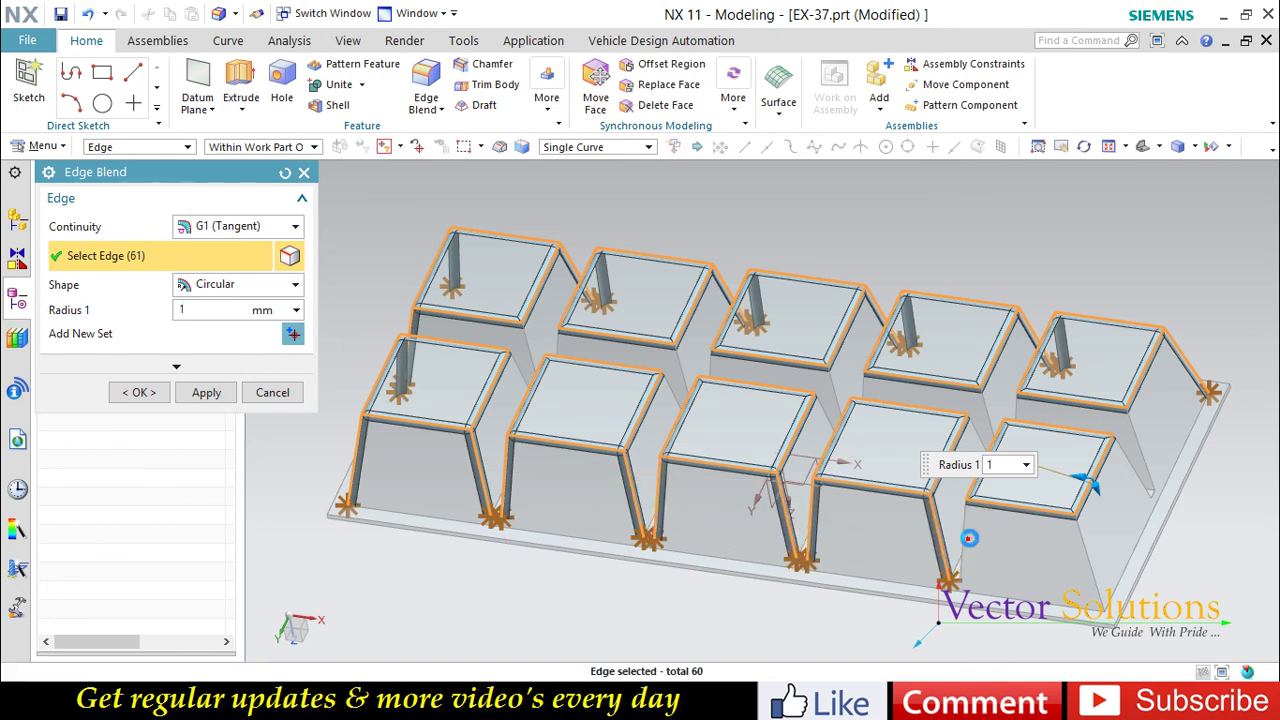
pyautogui.click(1095, 568)
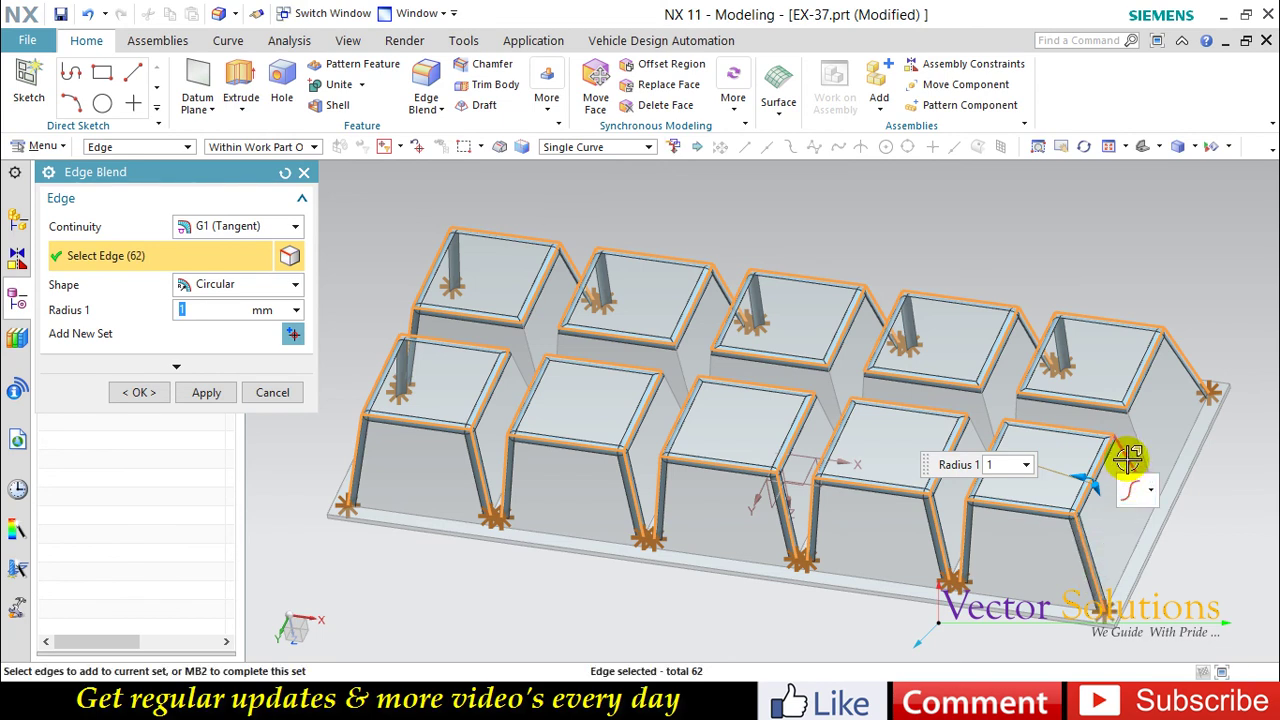
pyautogui.click(1132, 443)
pyautogui.click(1134, 528)
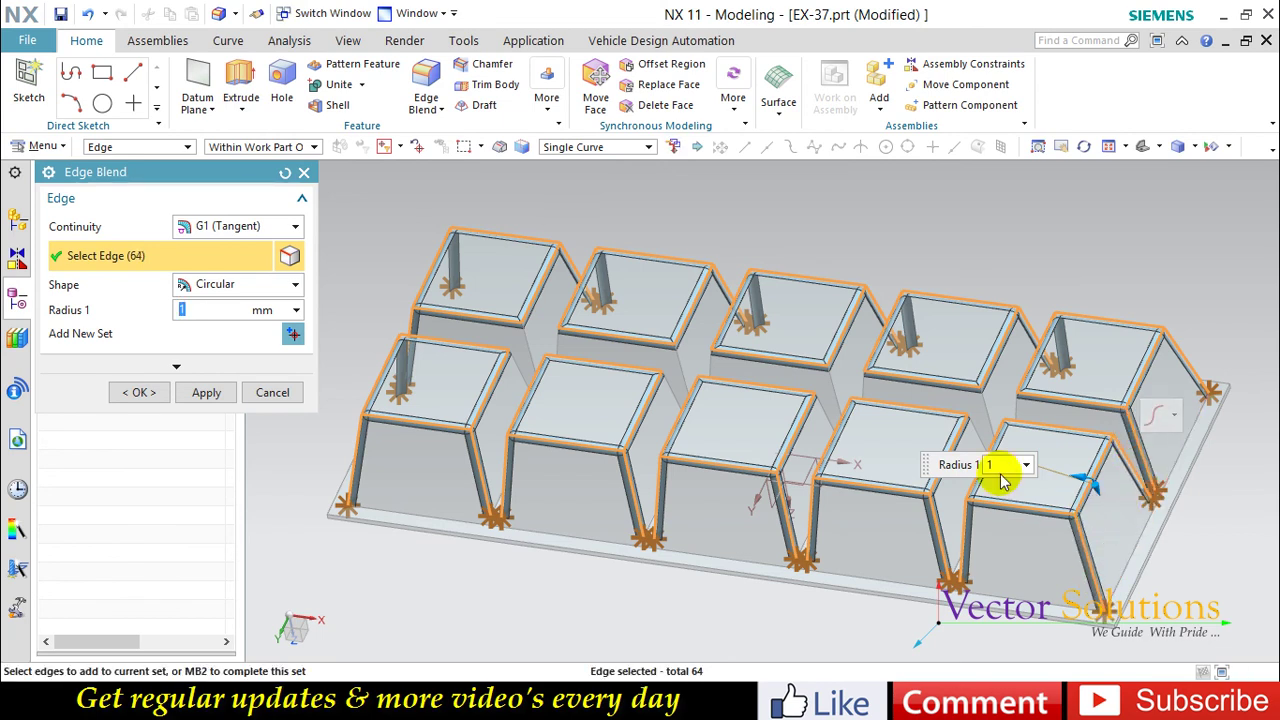
# - Add the vertical edges between the front, middle and right pockets
pyautogui.click(532, 342)
pyautogui.click(677, 366)
pyautogui.click(832, 392)
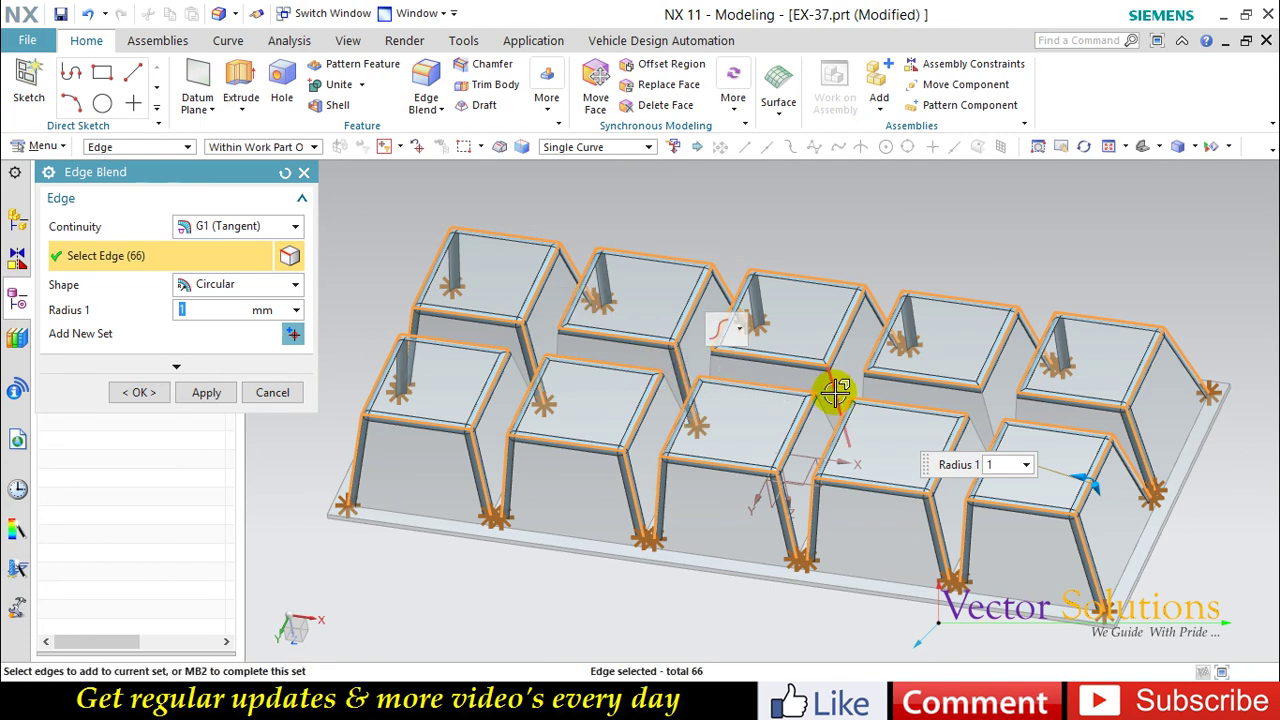
pyautogui.click(835, 395)
pyautogui.click(985, 410)
pyautogui.click(873, 405)
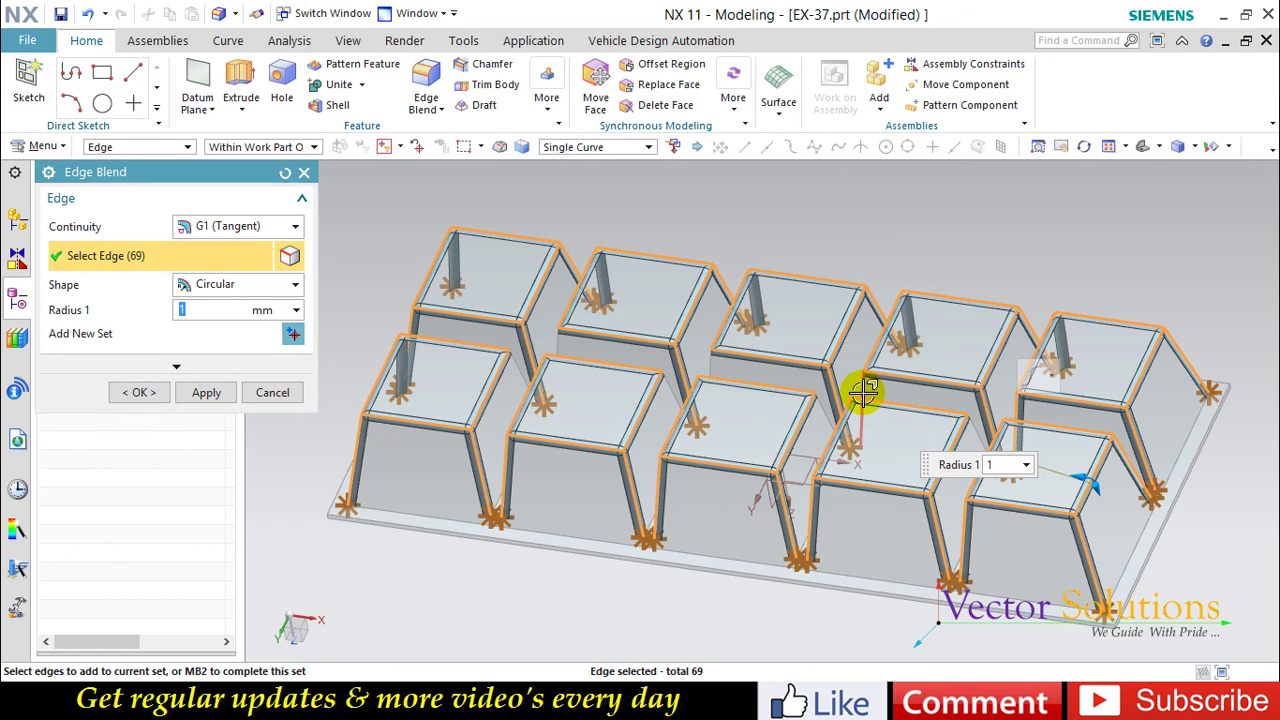
pyautogui.click(862, 395)
pyautogui.click(705, 366)
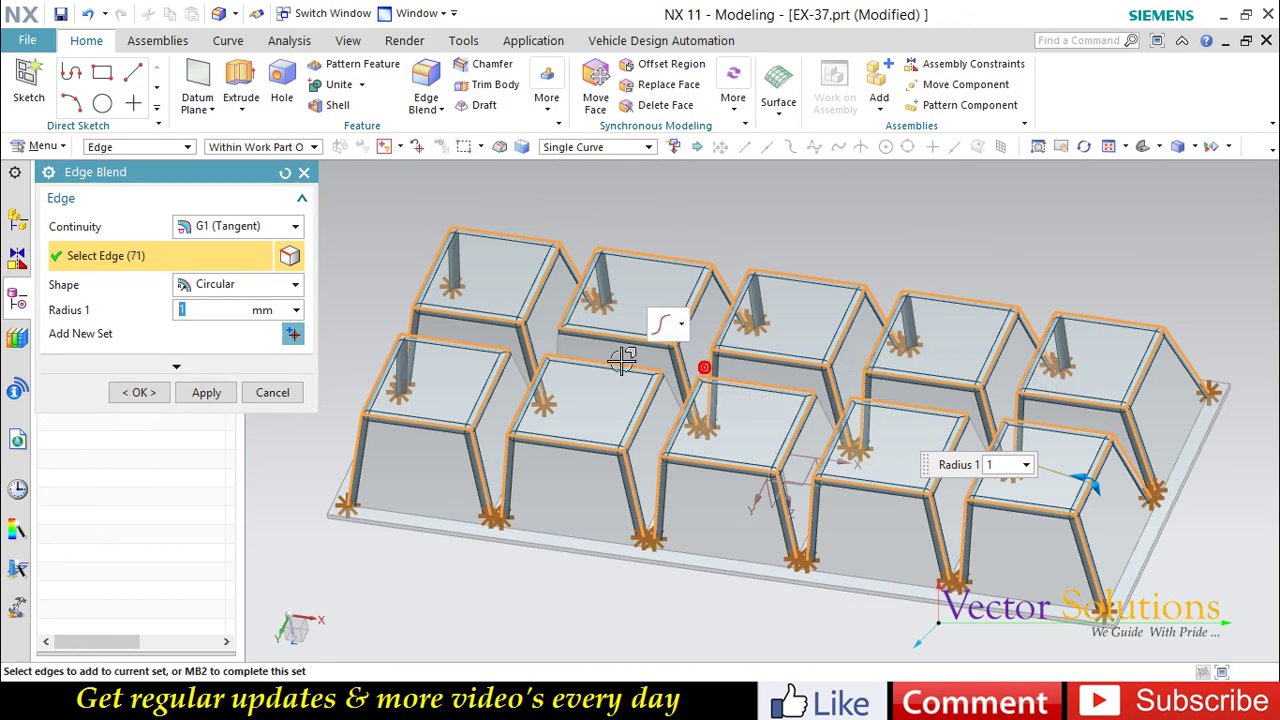
pyautogui.click(553, 341)
# - Add the remaining back-row pocket edges to reach 80 and create the 1 mm blend
pyautogui.moveTo(1038, 297)
pyautogui.mouseDown(button='middle')
pyautogui.moveTo(794, 320)
pyautogui.moveTo(829, 357)
pyautogui.moveTo(843, 423)
pyautogui.moveTo(809, 409)
pyautogui.mouseUp(button='middle')
pyautogui.click(505, 386)
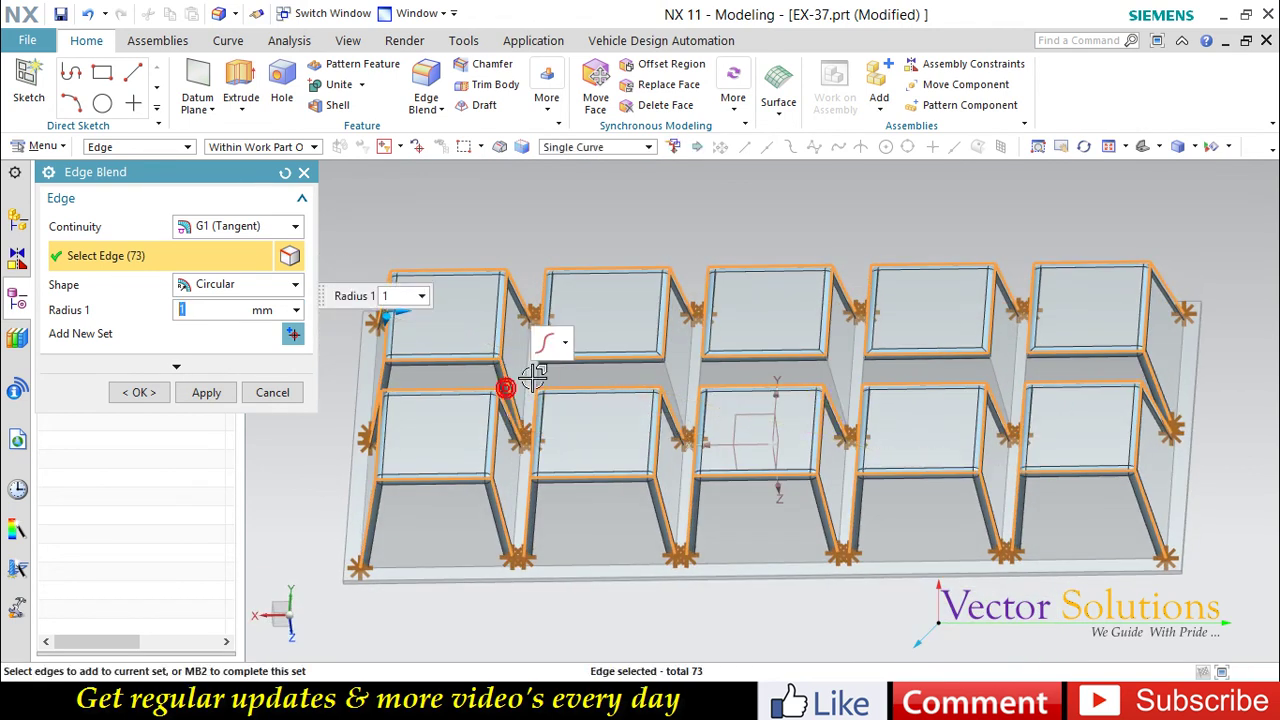
pyautogui.click(665, 382)
pyautogui.click(833, 385)
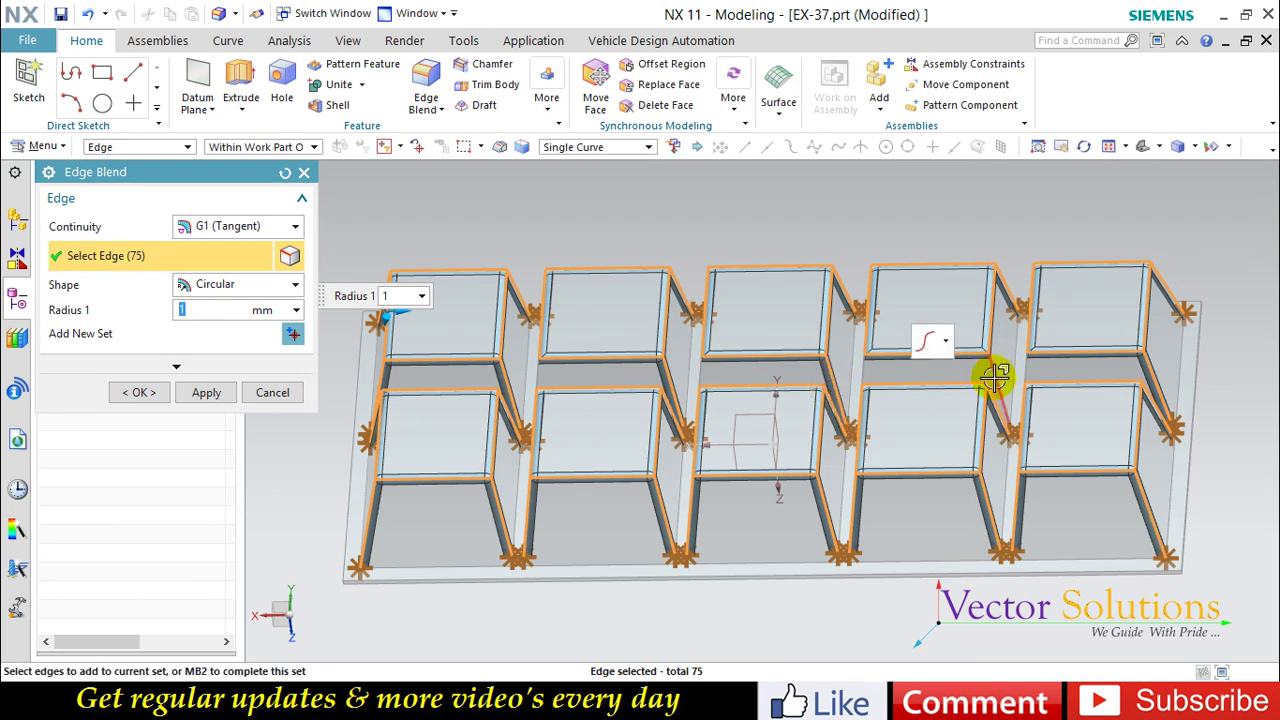
pyautogui.click(995, 375)
pyautogui.moveTo(1157, 423); pyautogui.dragTo(1171, 417, button='middle')
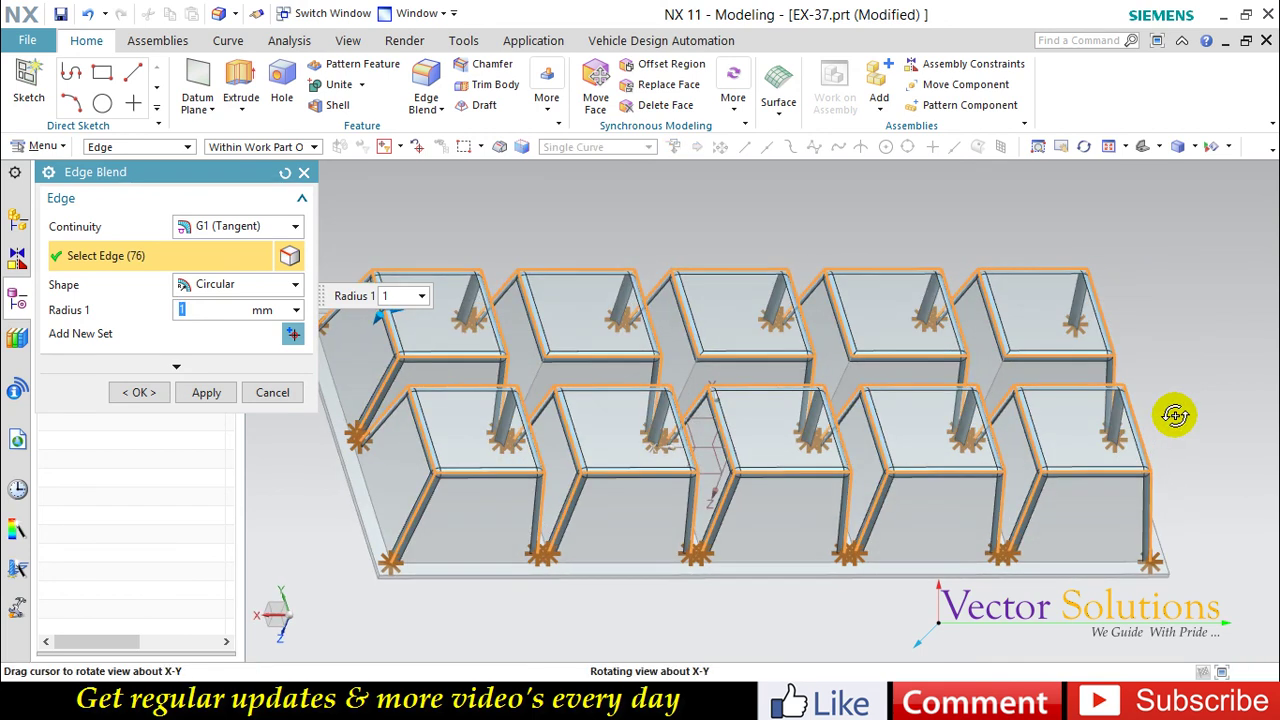
pyautogui.click(990, 378)
pyautogui.click(848, 373)
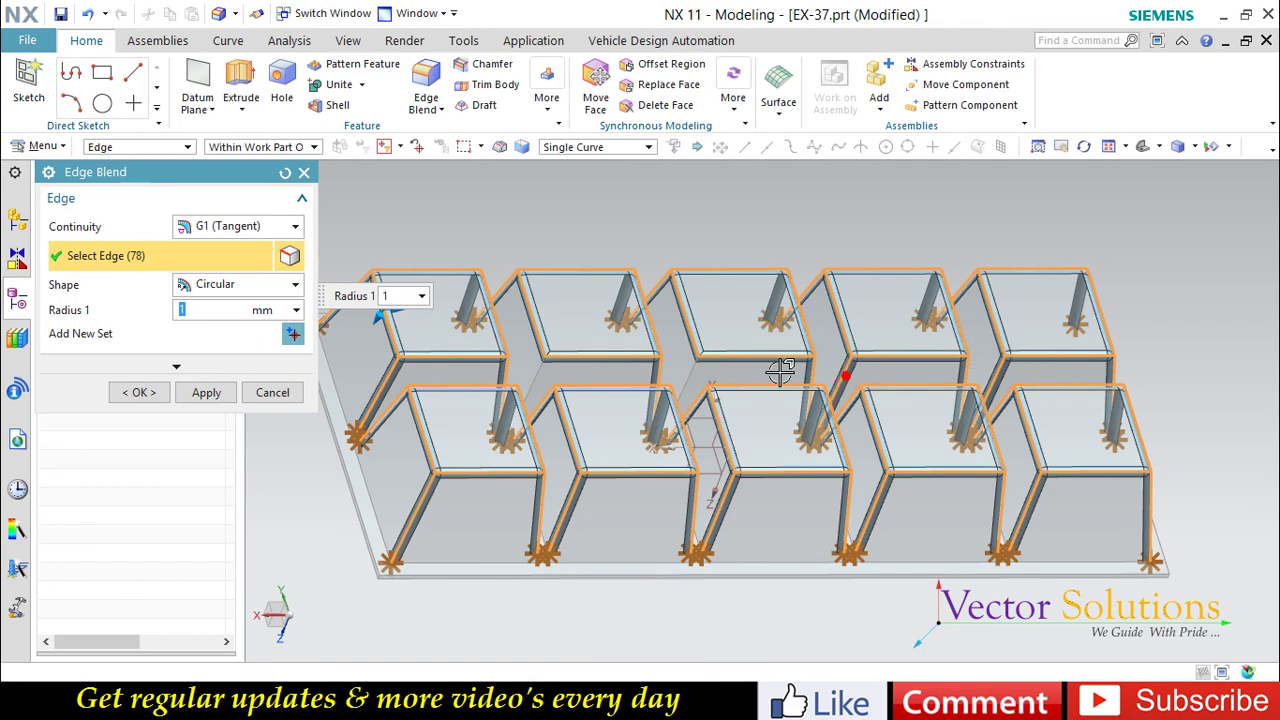
pyautogui.click(689, 370)
pyautogui.click(528, 375)
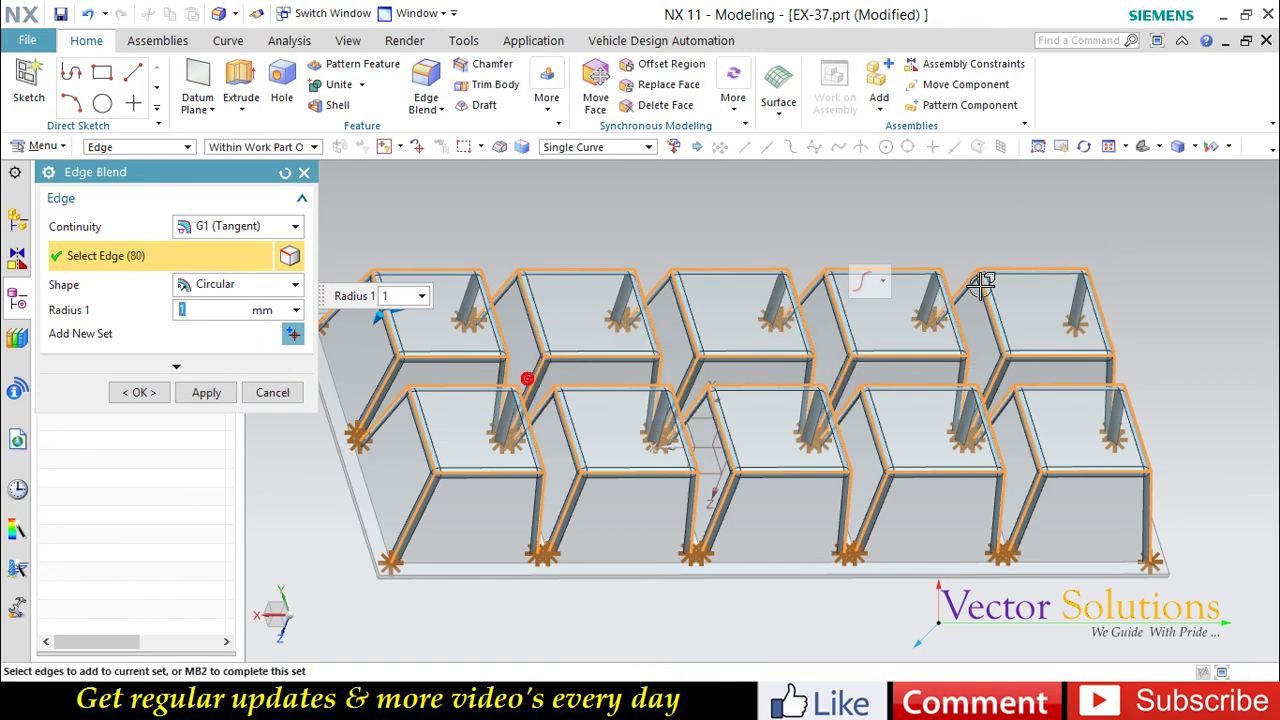
pyautogui.moveTo(966, 229); pyautogui.dragTo(930, 280, button='middle')
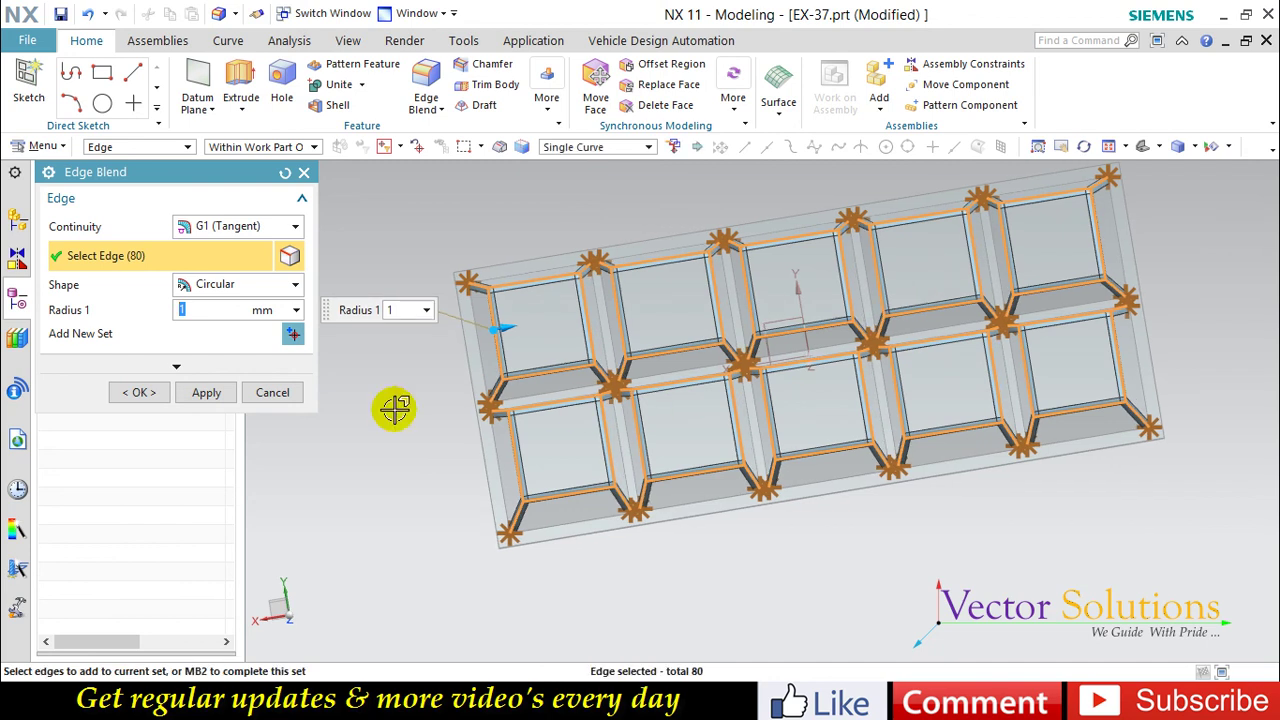
pyautogui.click(139, 392)
# - Start a shell on the tray with the top face removed
pyautogui.moveTo(594, 578)
pyautogui.mouseDown(button='middle')
pyautogui.moveTo(608, 363)
pyautogui.moveTo(573, 500)
pyautogui.mouseUp(button='middle')
pyautogui.hotkey('ctrl', 'f')
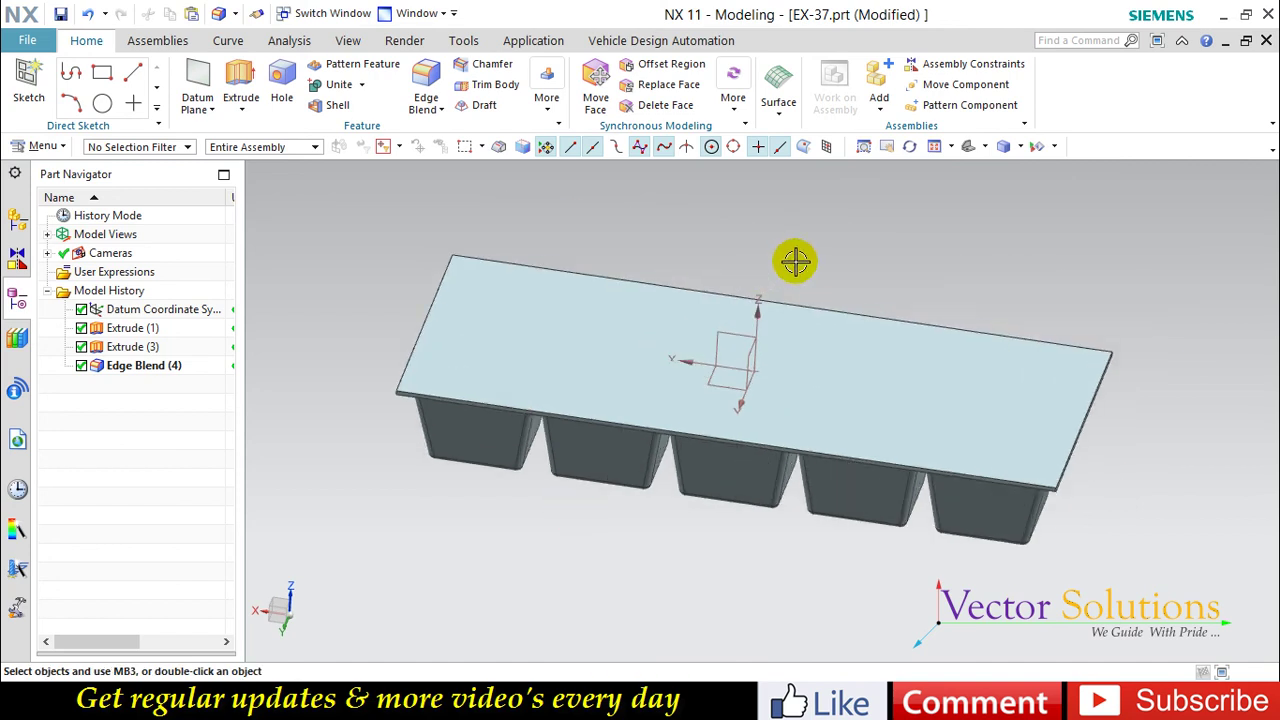
pyautogui.click(316, 104)
pyautogui.click(490, 313)
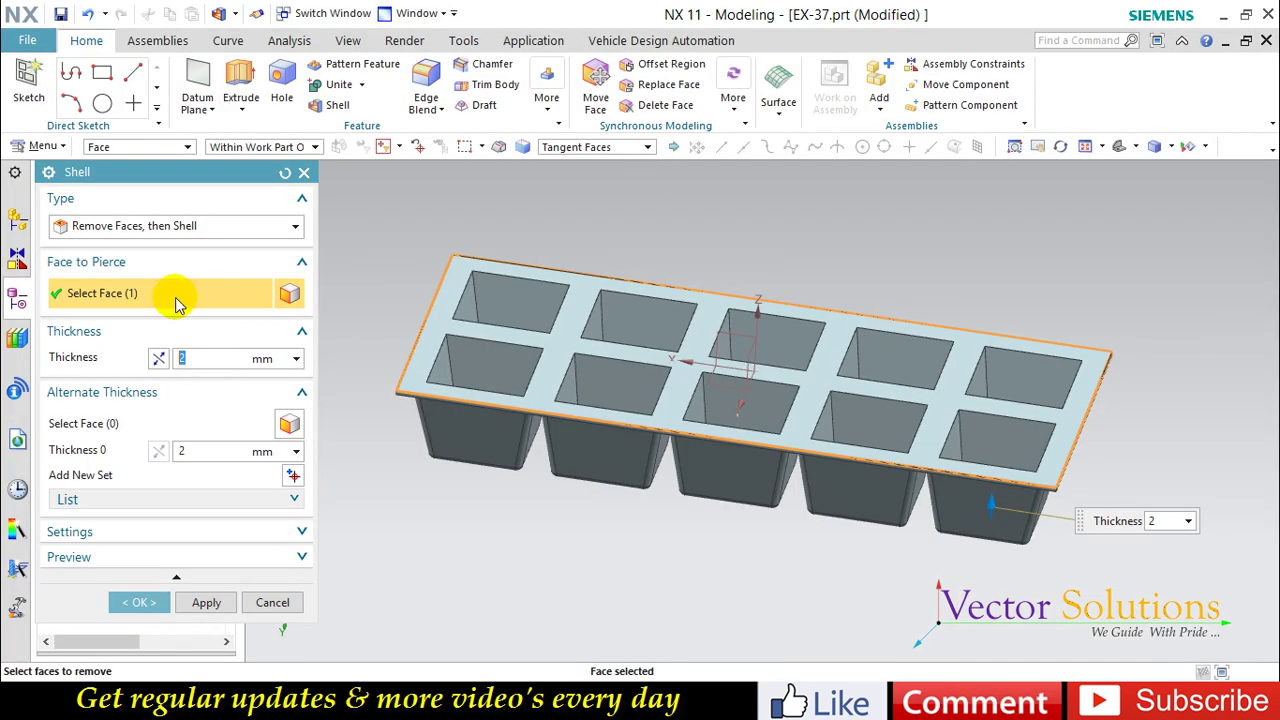
# - Set the shell thickness to 0.65 mm and create the shell
pyautogui.write('5')
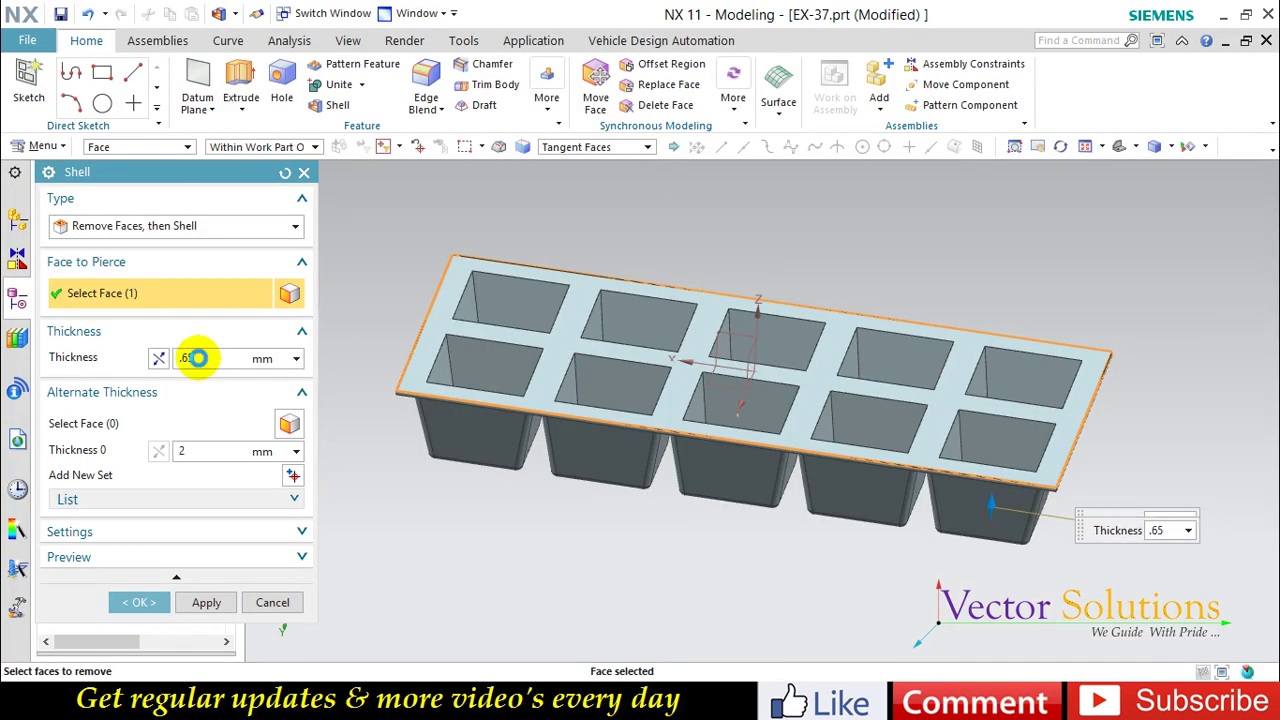
pyautogui.click(139, 604)
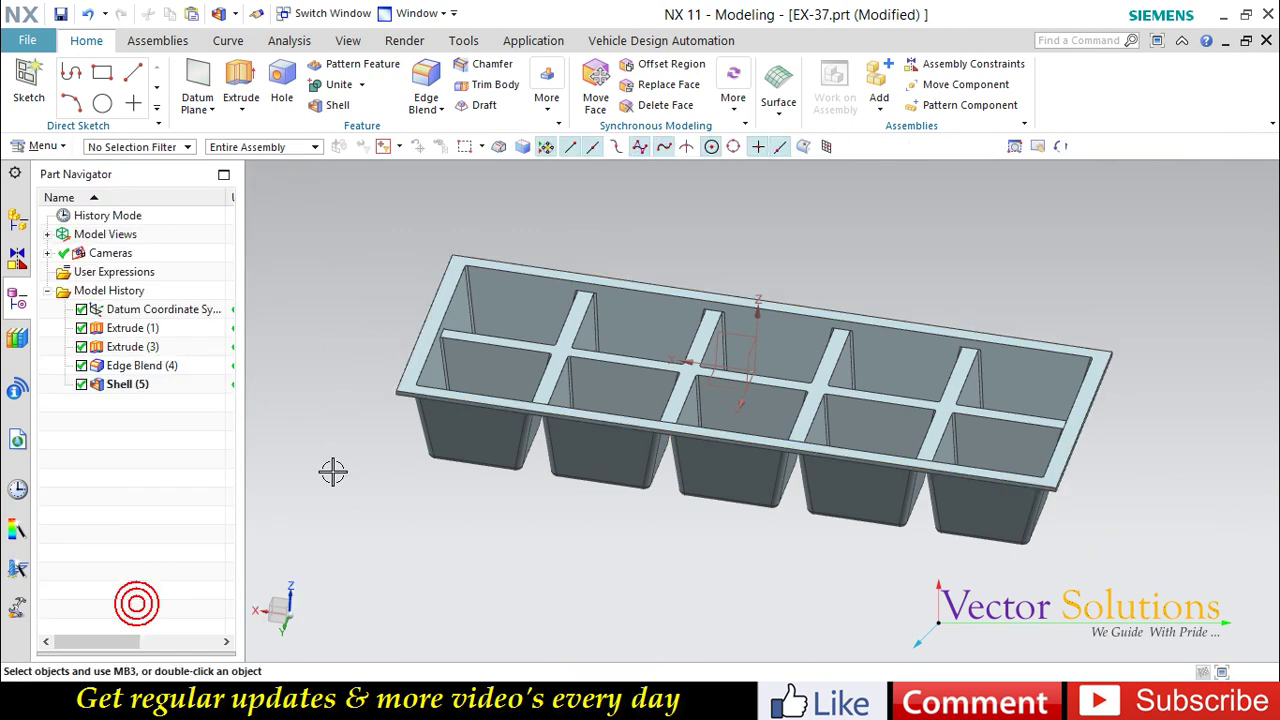
pyautogui.moveTo(686, 337)
pyautogui.mouseDown(button='middle')
pyautogui.moveTo(651, 429)
pyautogui.moveTo(671, 357)
pyautogui.mouseUp(button='middle')
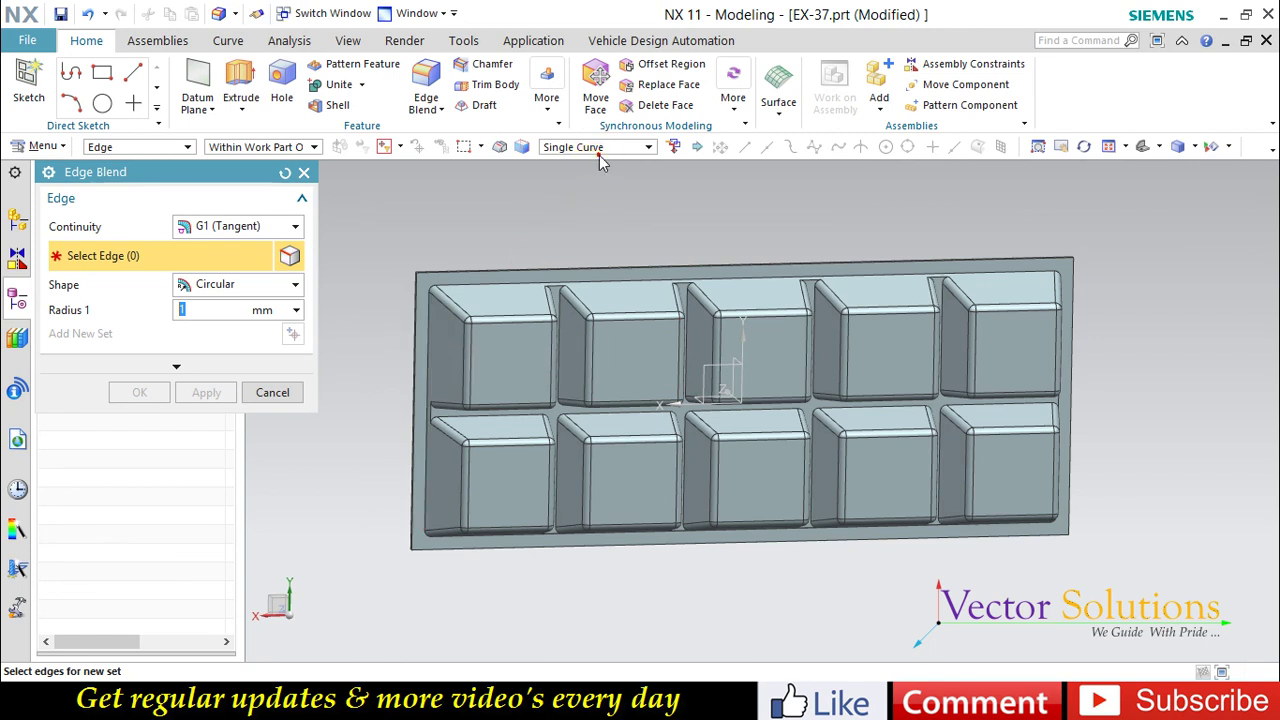
# - Blend the underside outer rim as a tangent edge chain with a 1 mm radius
pyautogui.click(598, 150)
pyautogui.click(583, 193)
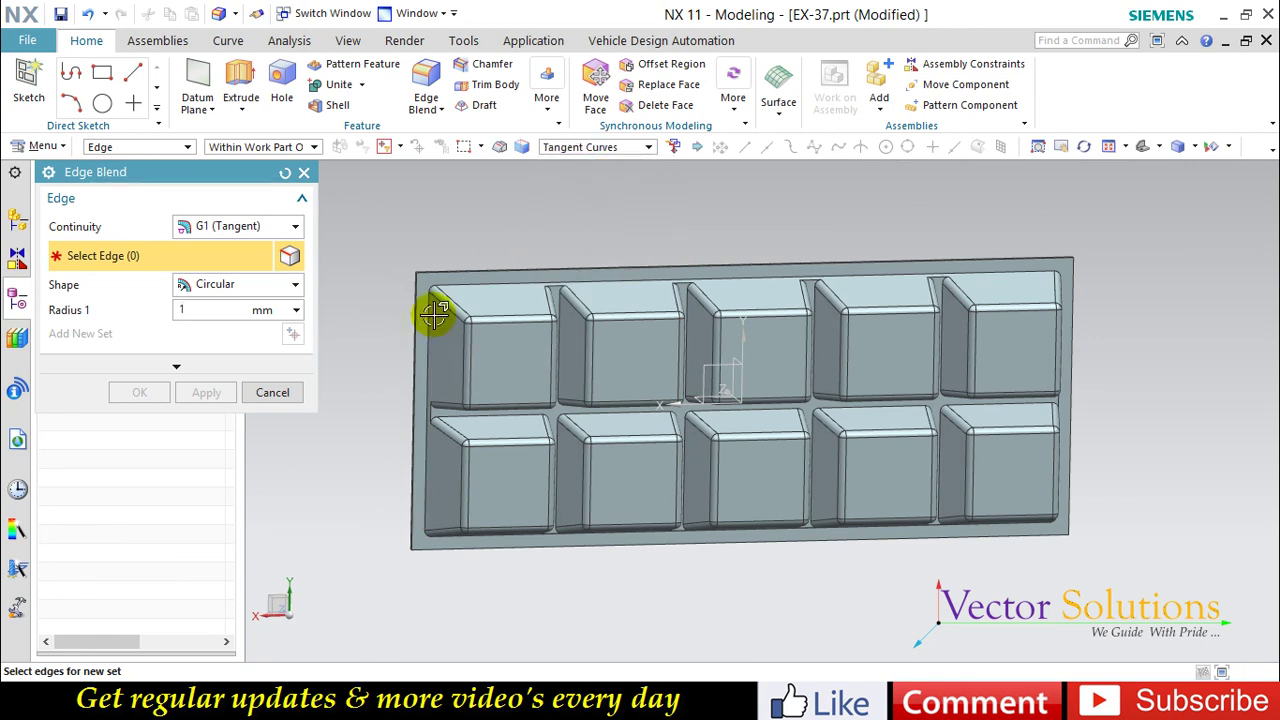
pyautogui.click(429, 317)
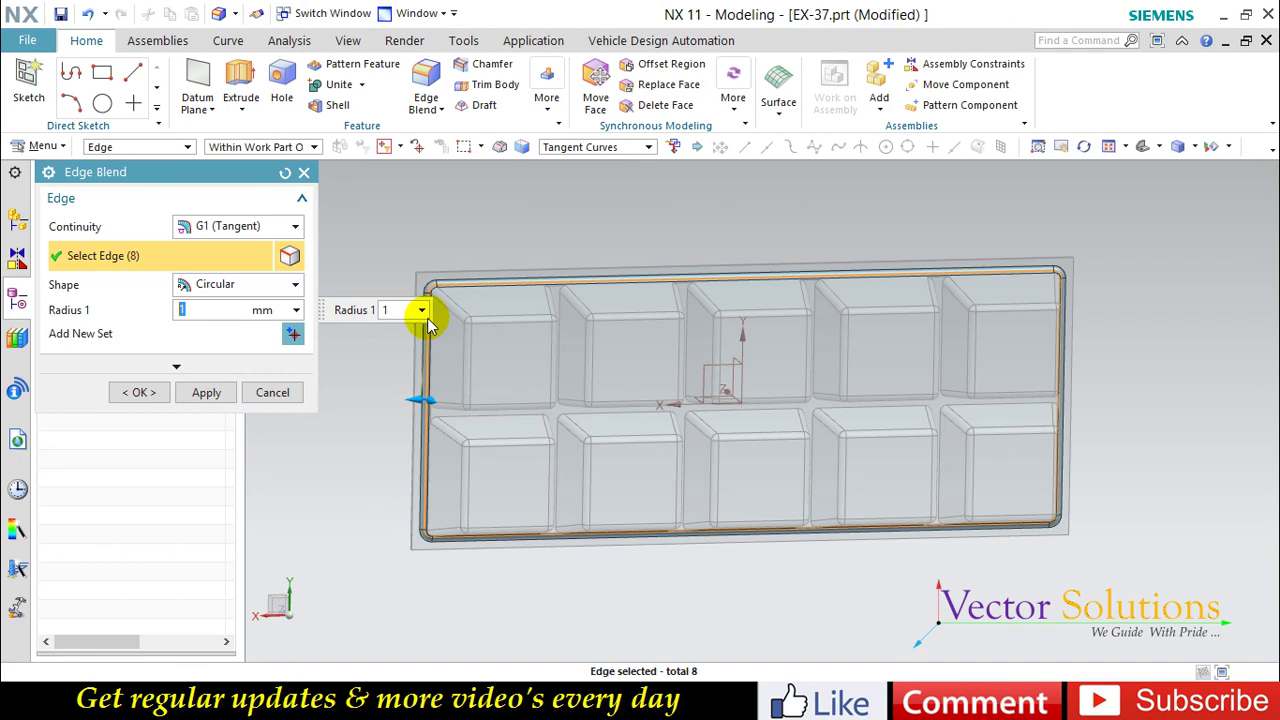
pyautogui.click(158, 392)
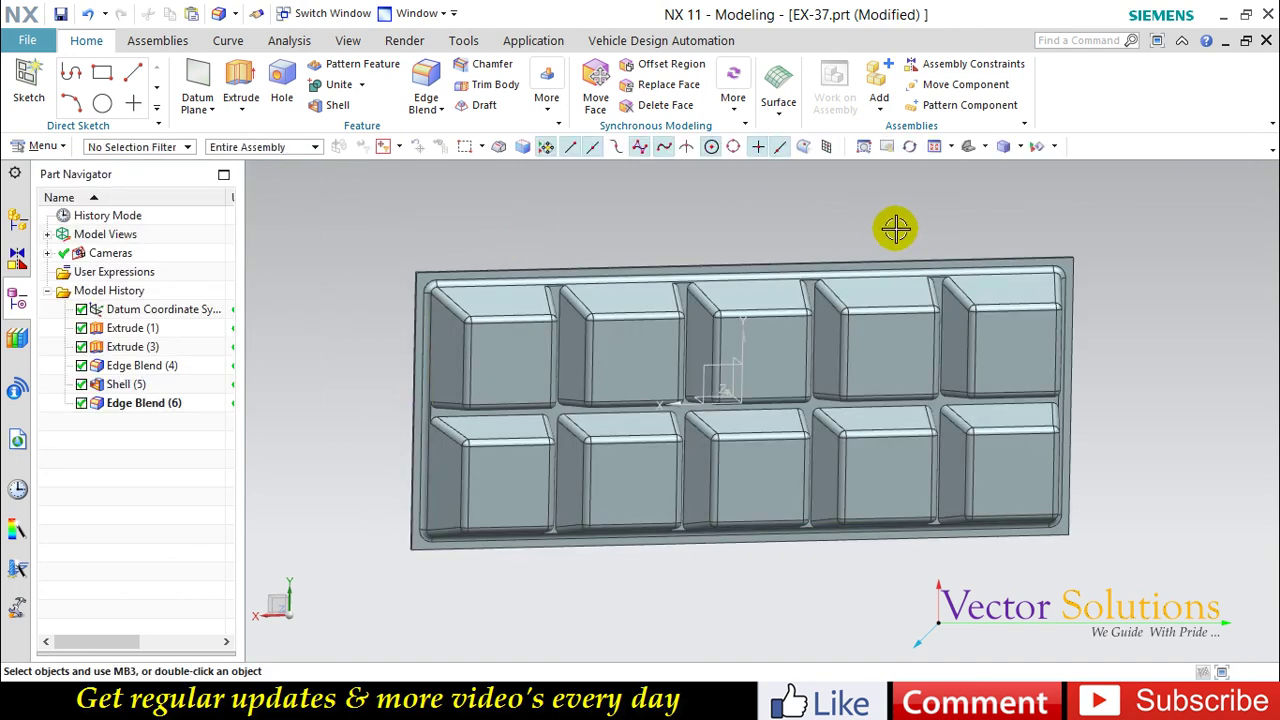
pyautogui.scroll(-1, 895, 229)
pyautogui.click(937, 146)
pyautogui.click(985, 146)
pyautogui.click(1033, 176)
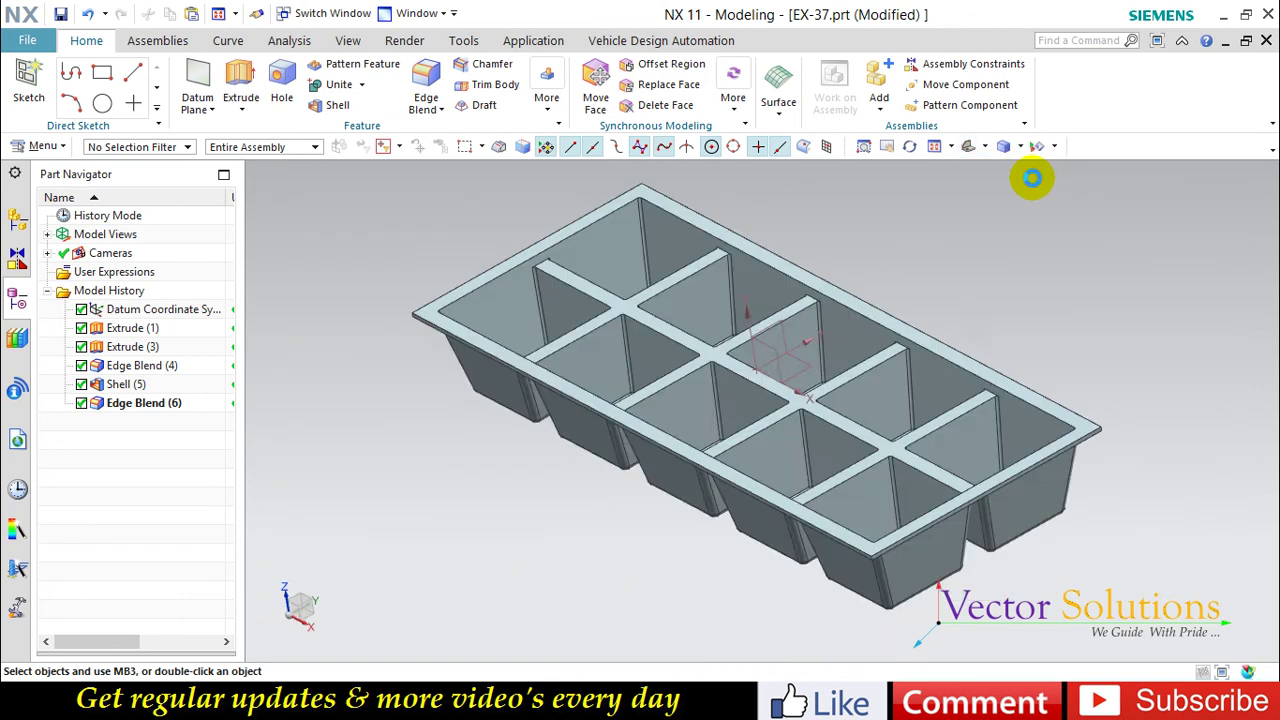